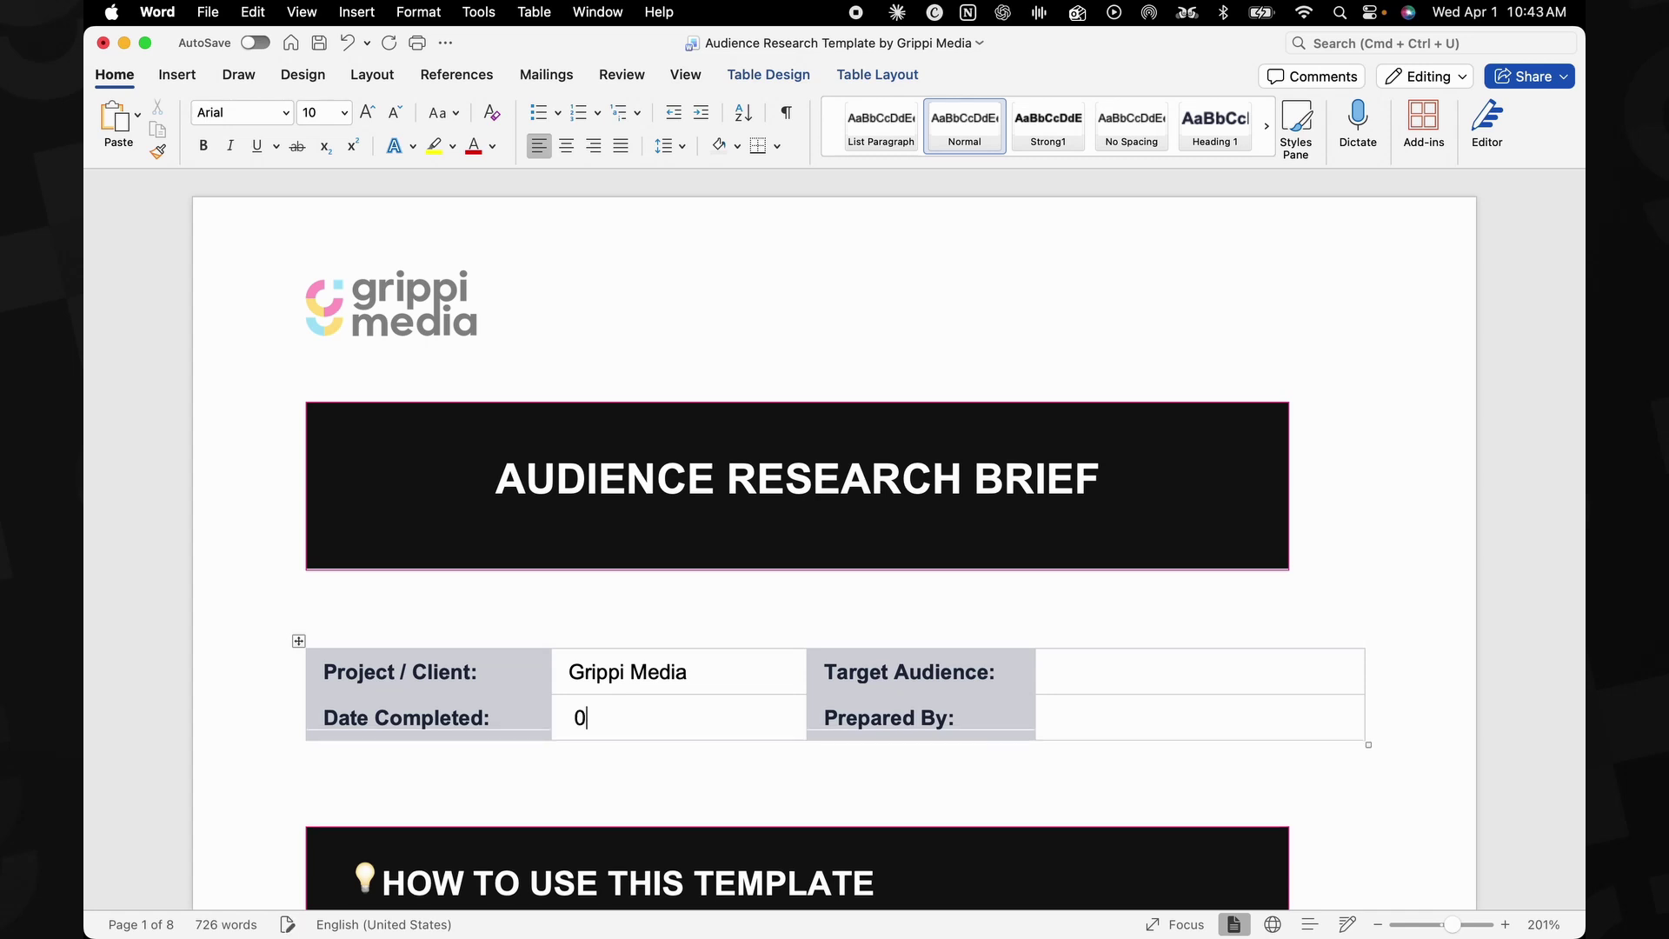
Complete the brief's header table with date 04/01/26, the preparer's full name and the target audience "Health conscious millenials"
type("/26")
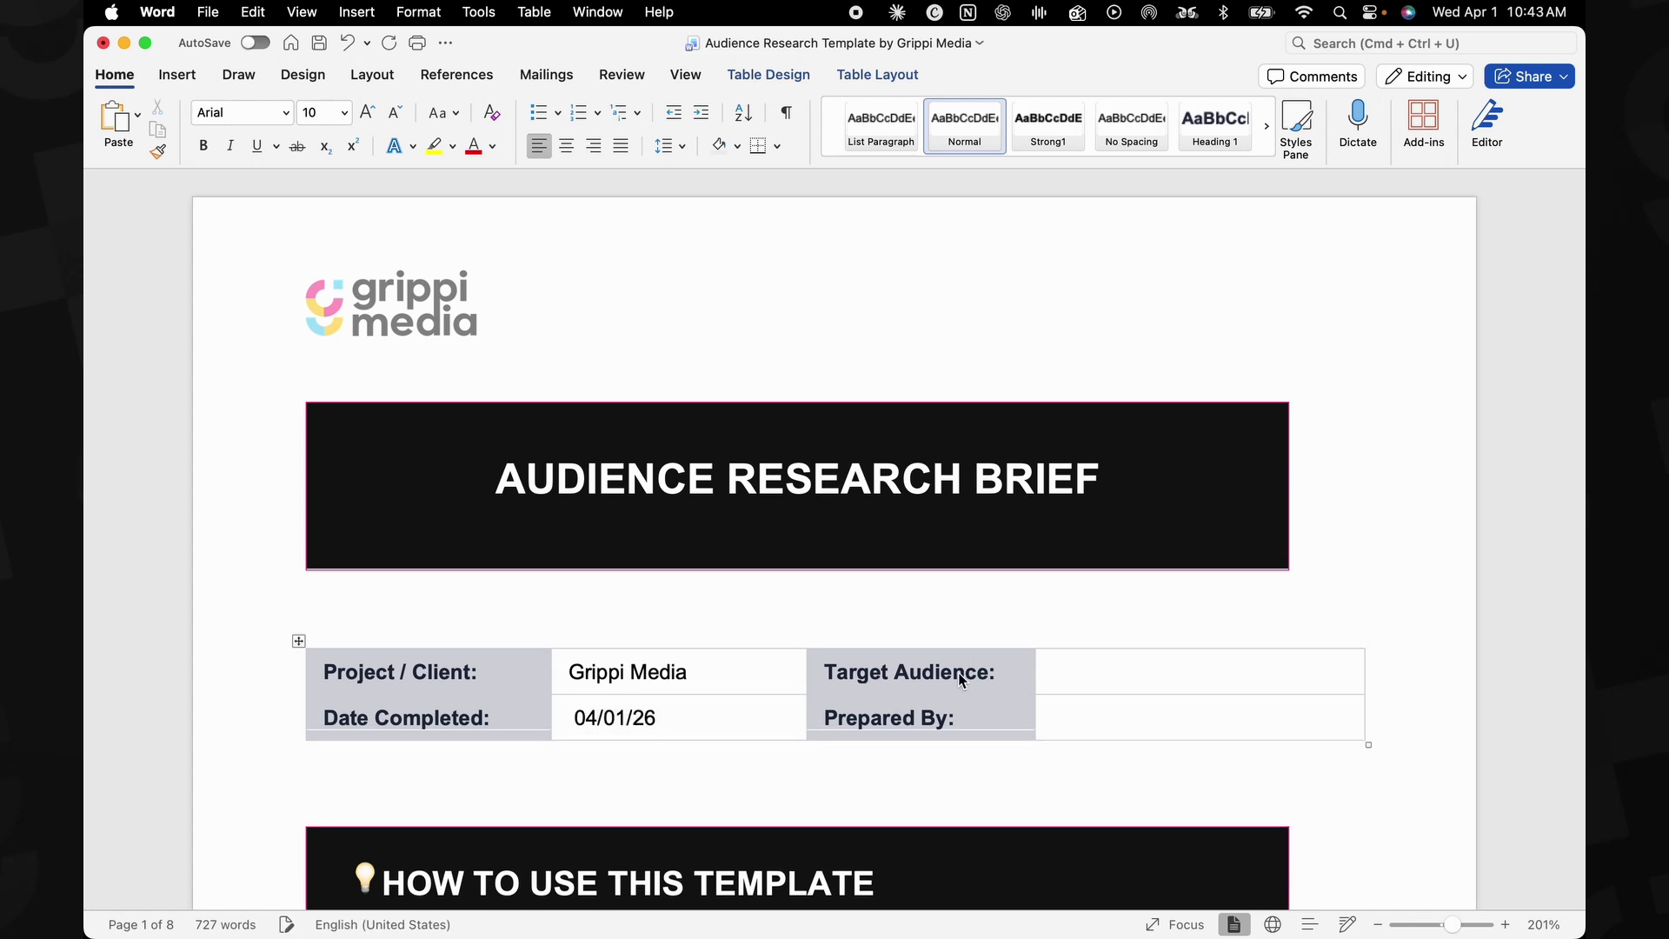
type("Vincent Grippi")
left_click(1122, 676)
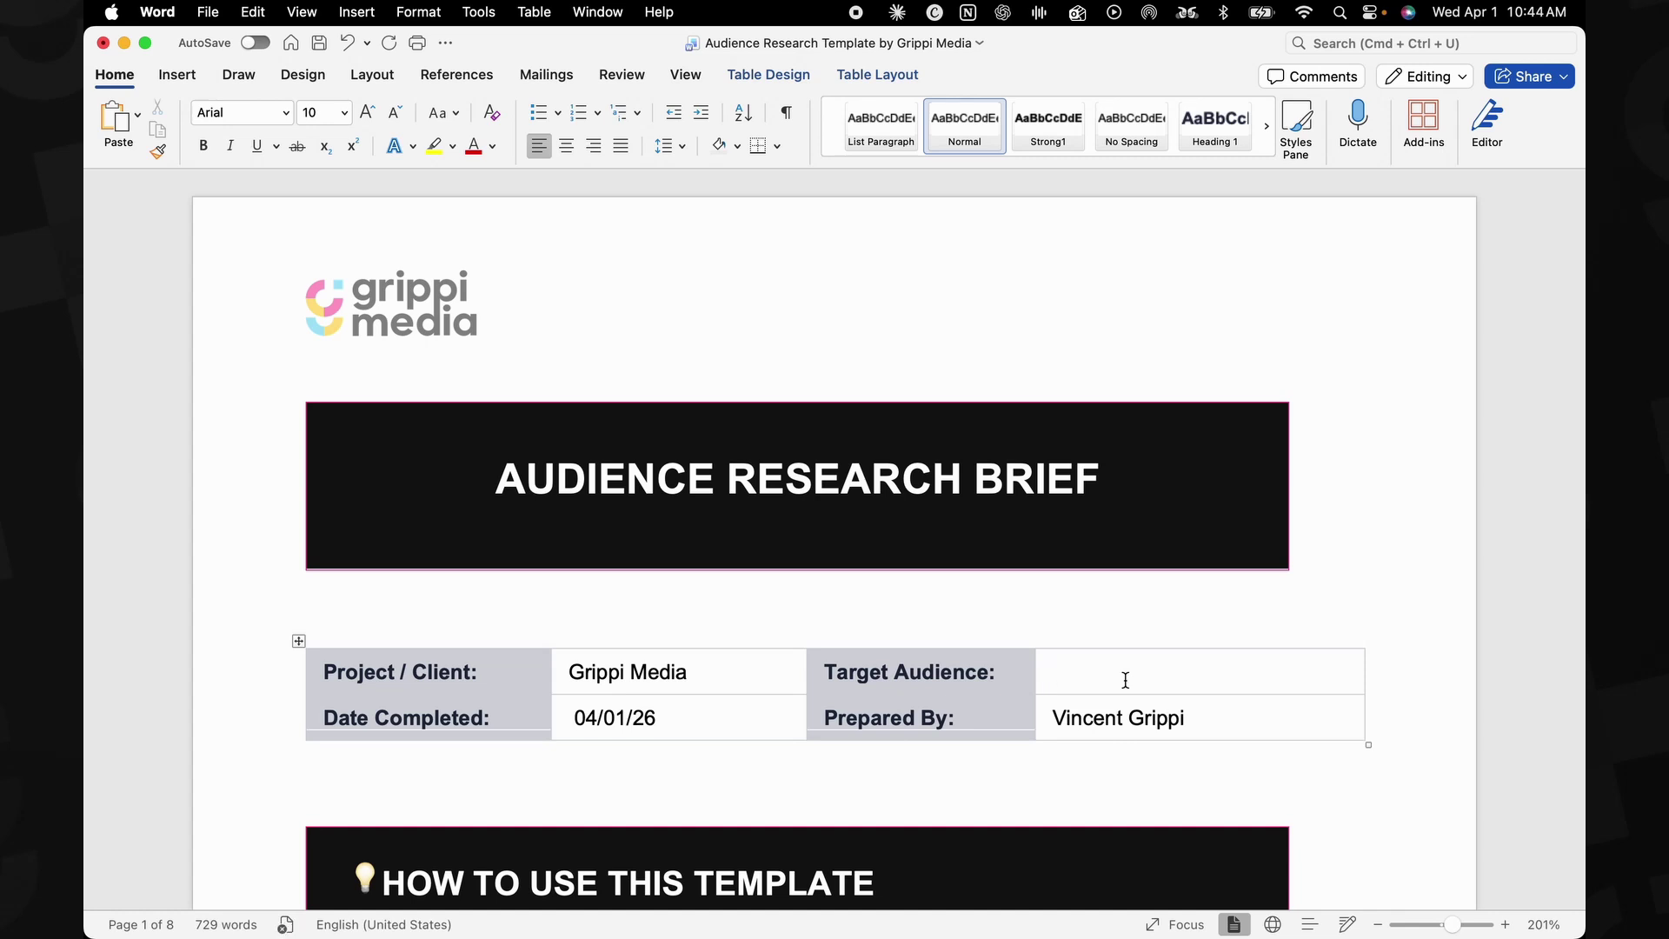
type("Health conscious millenials")
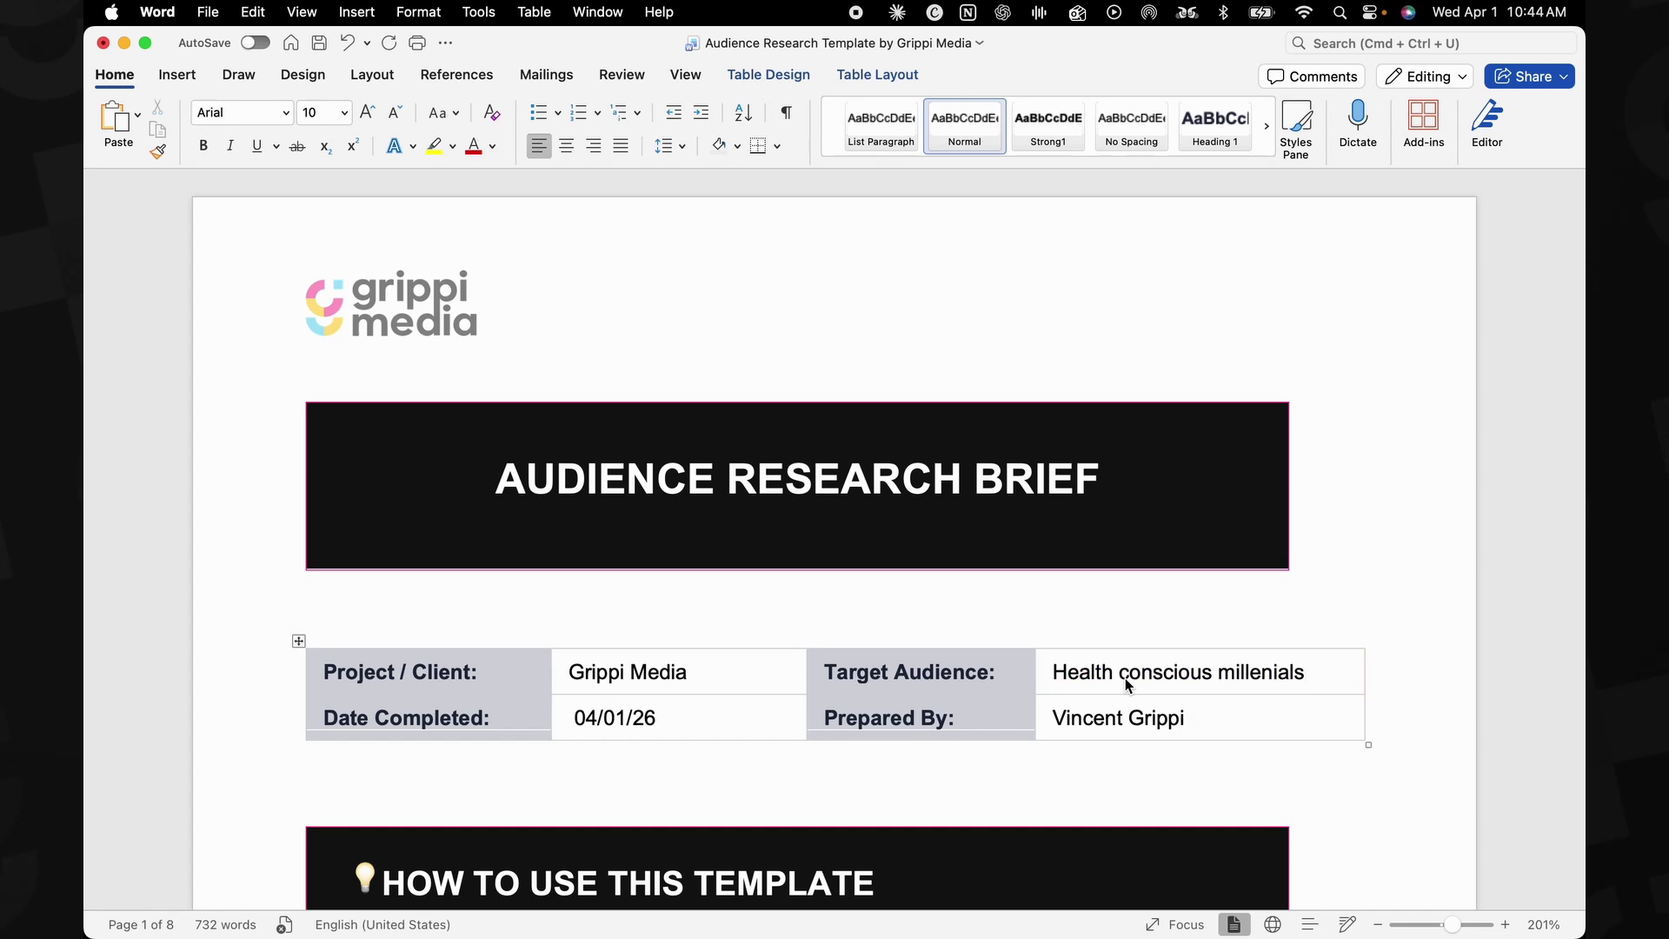
Review the template's how-to-use section and the table of research tools, prompts and files to save
scroll(1126, 684, "down", 10)
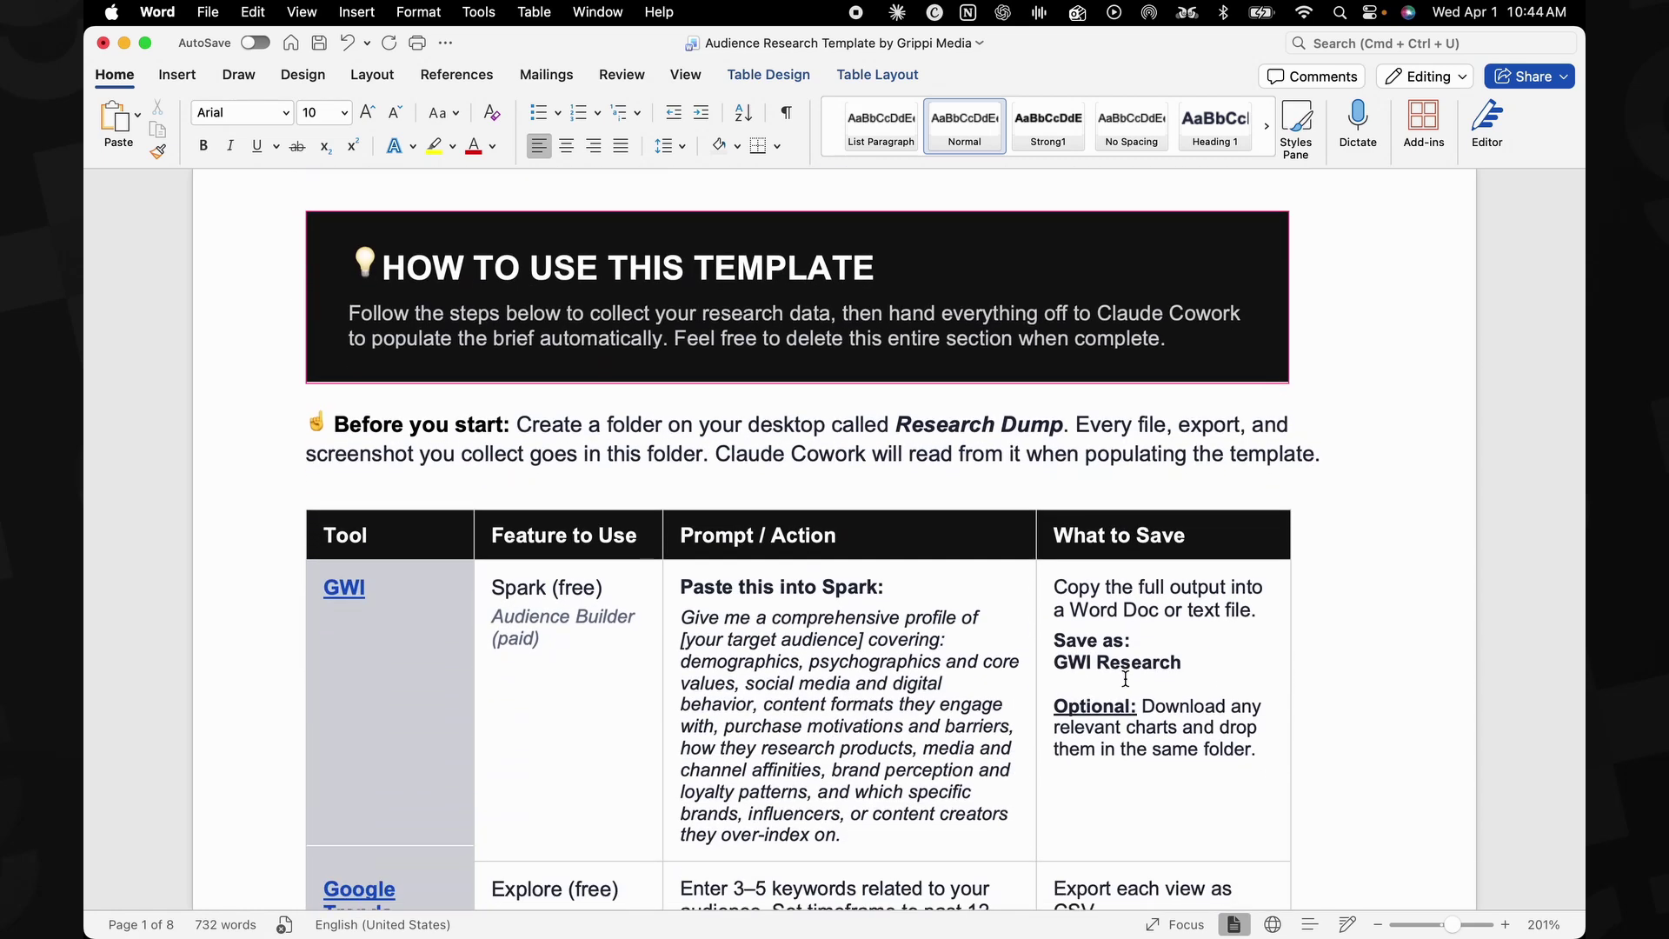
scroll(351, 602, "down", 8)
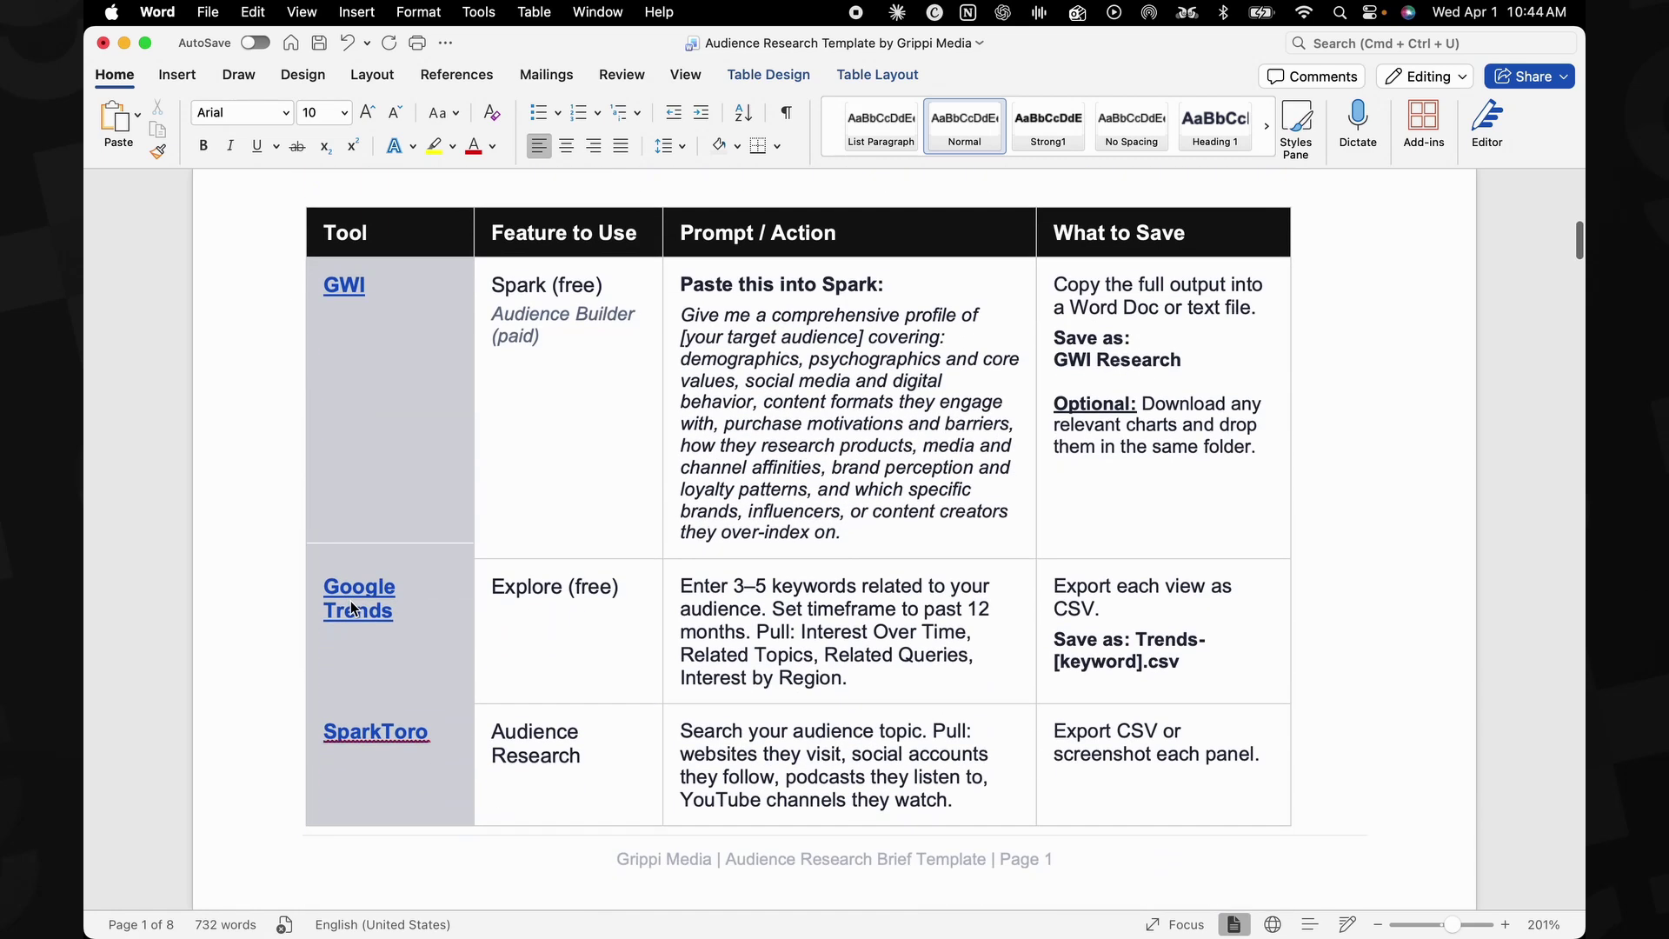
scroll(351, 602, "down", 7)
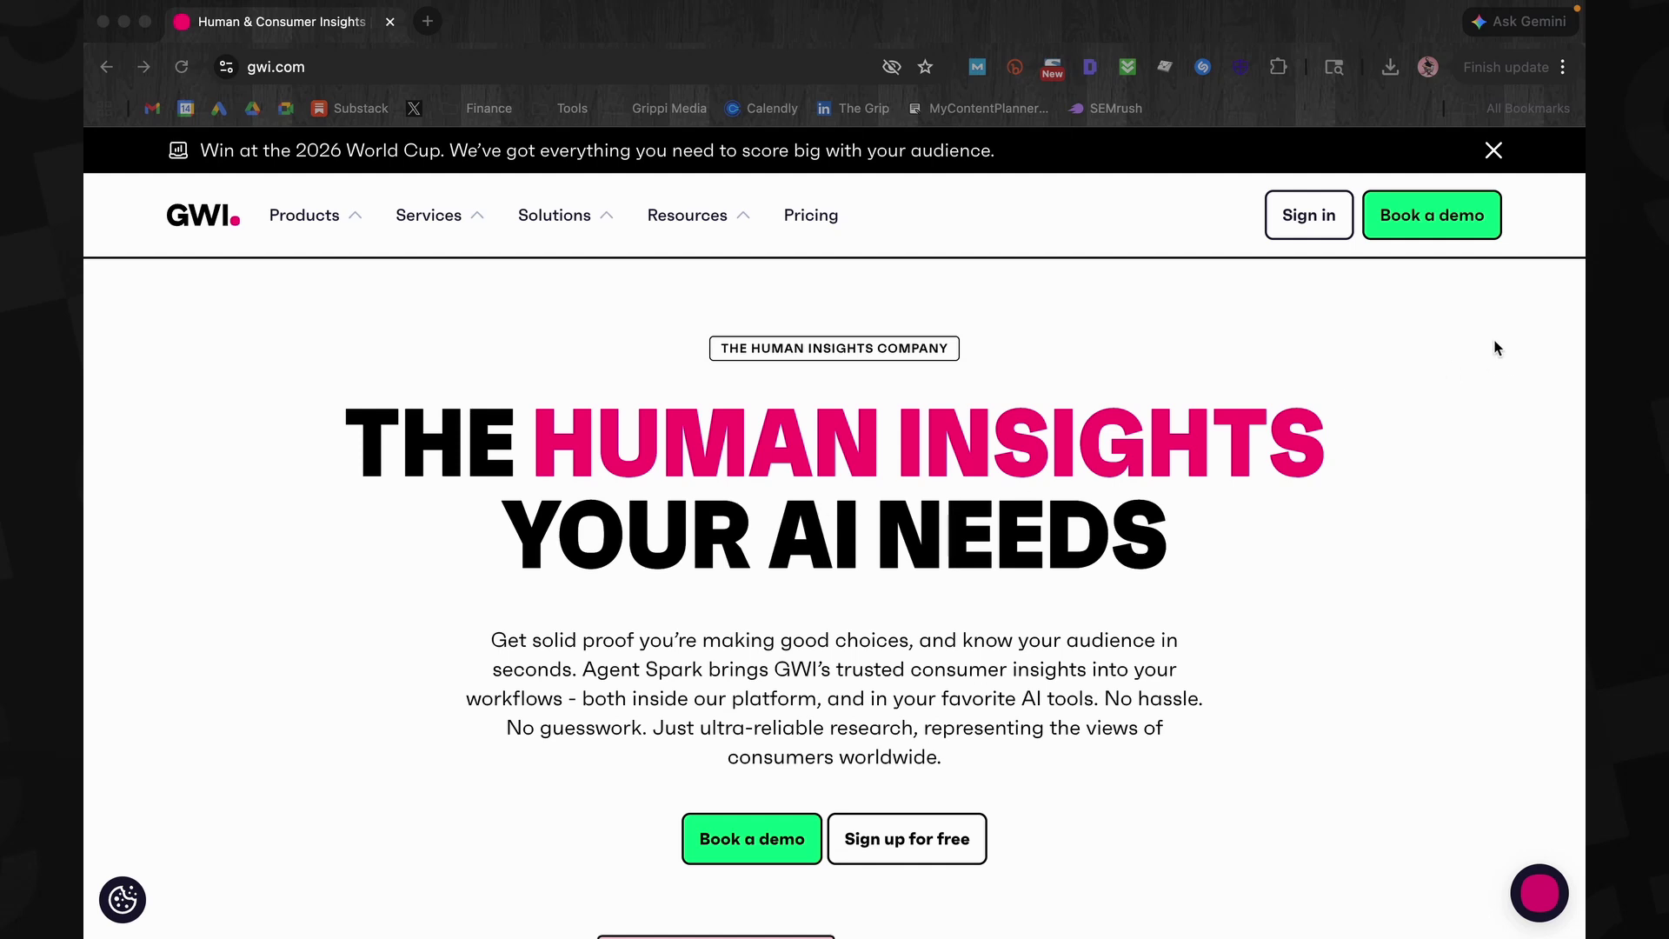
Open the pricing page on the GWI website, compare the plans and dismiss the meeting pop-up
left_click(828, 222)
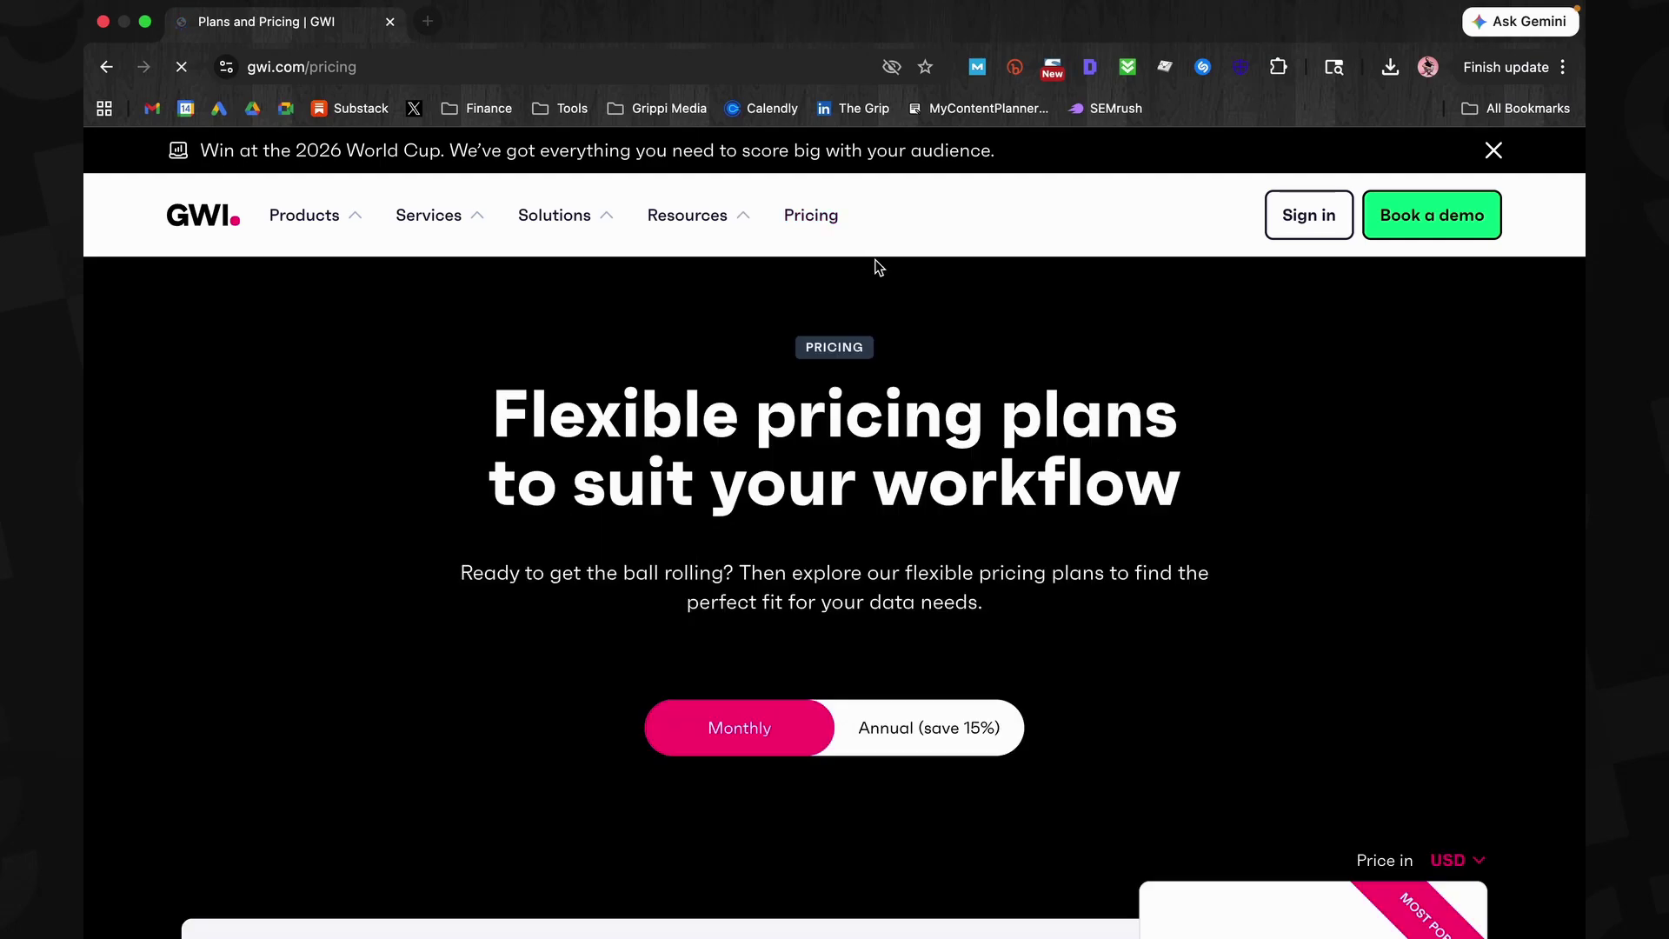
scroll(1147, 374, "down", 8)
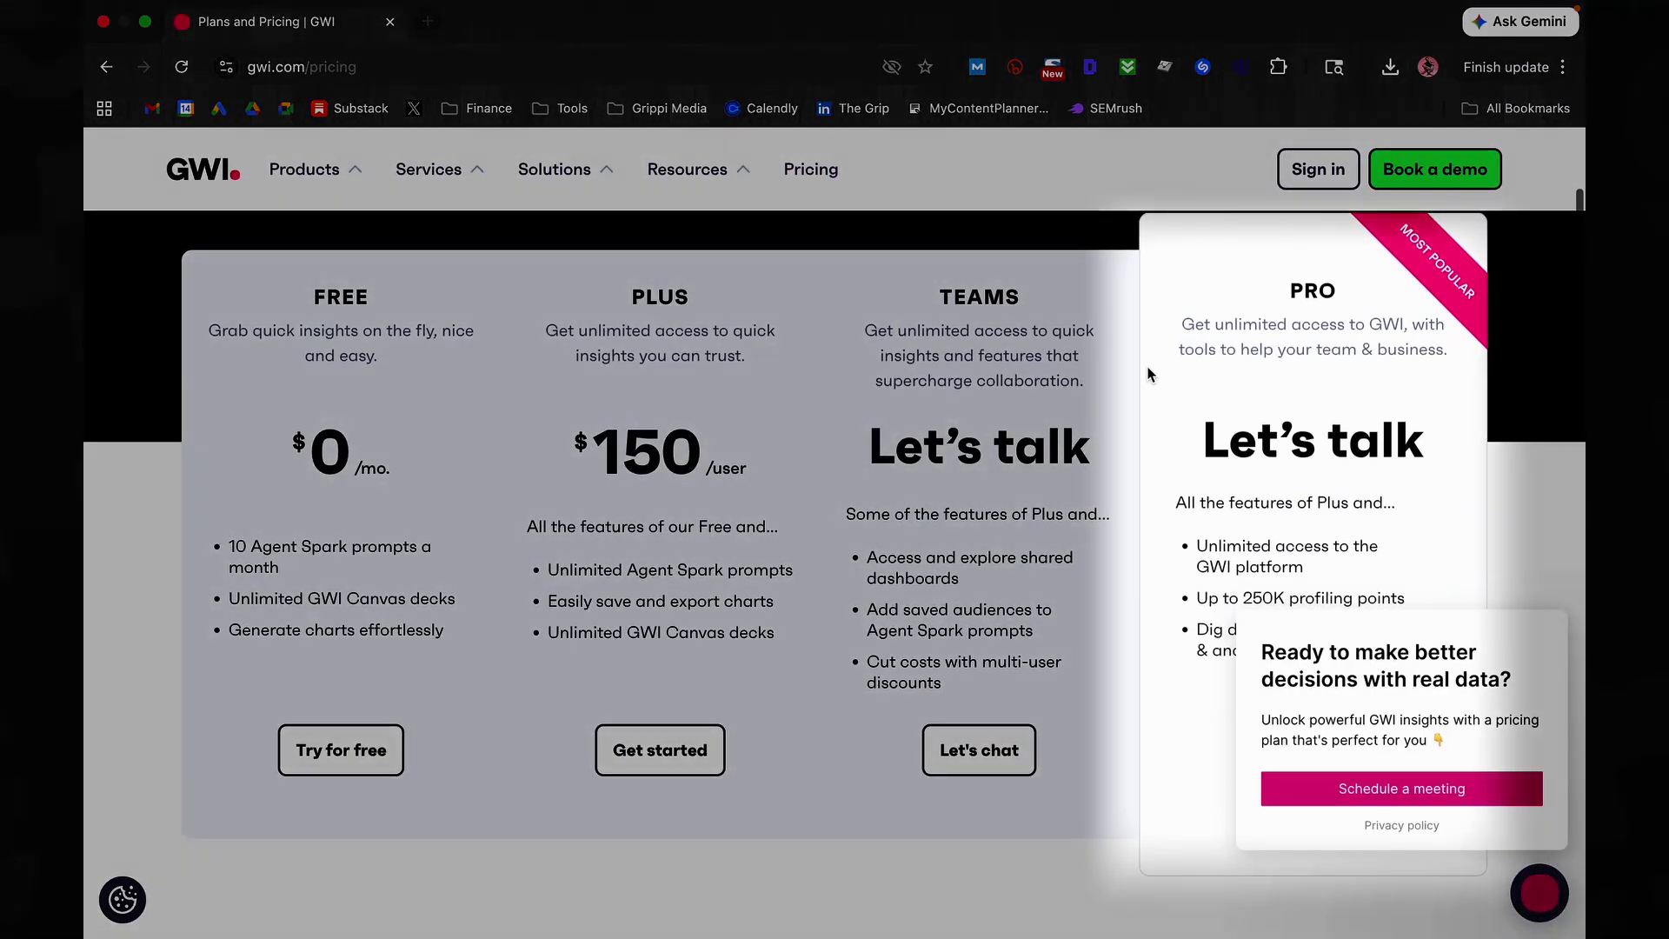
scroll(1147, 374, "up", 1)
mouse_move(1465, 836)
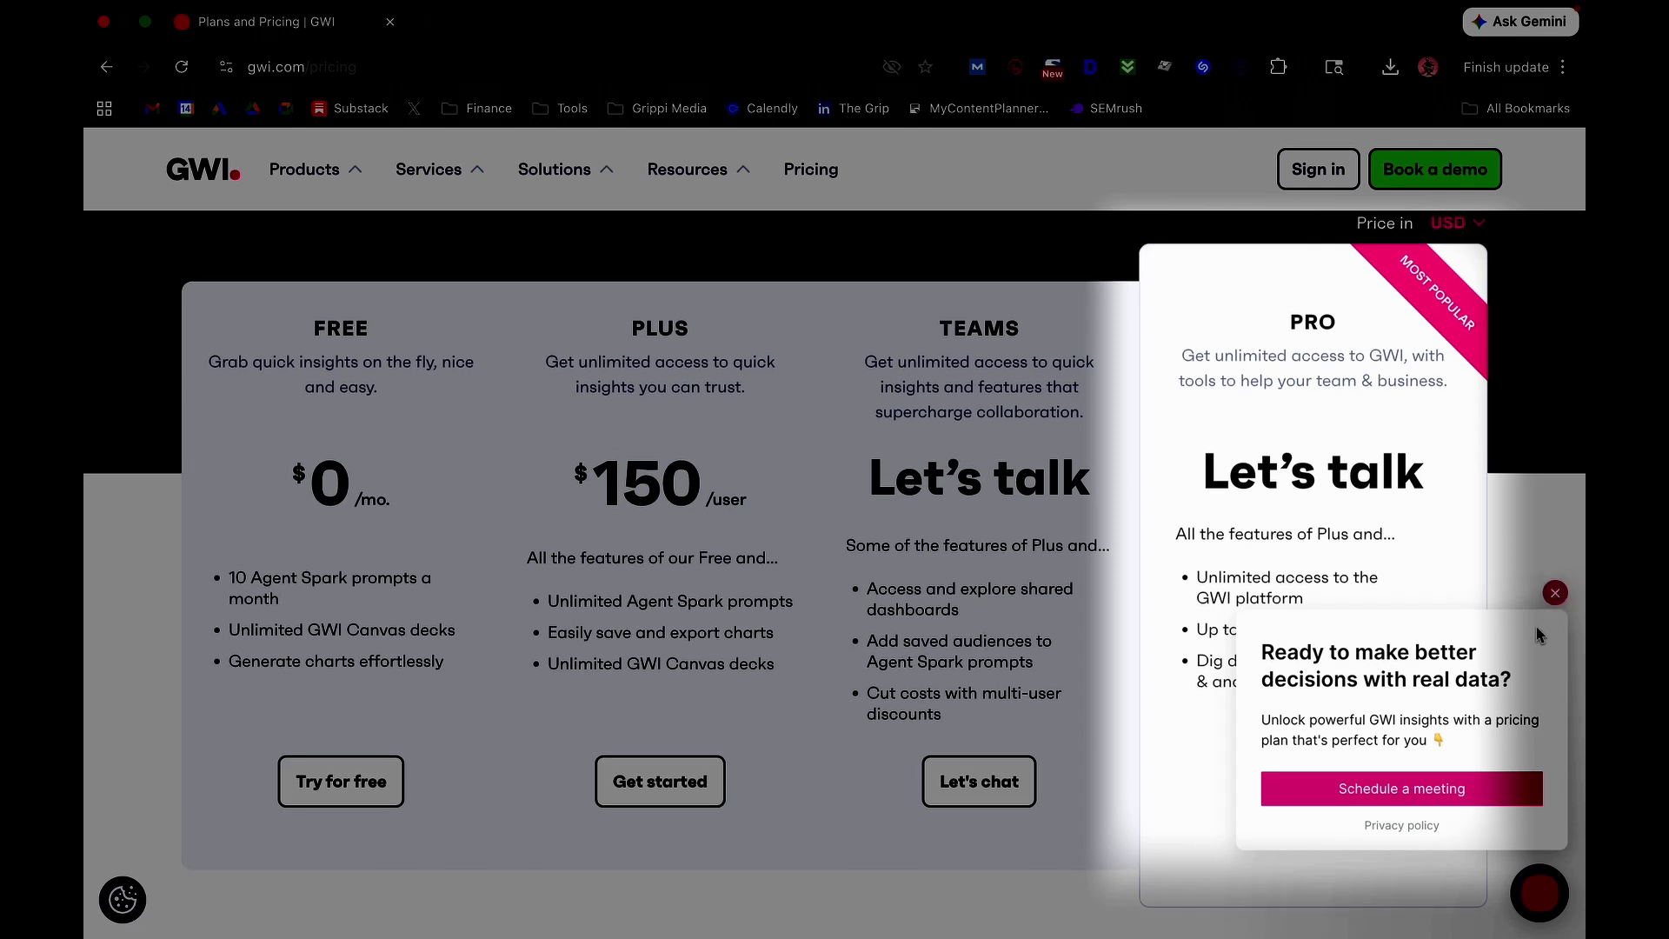
left_click(1555, 593)
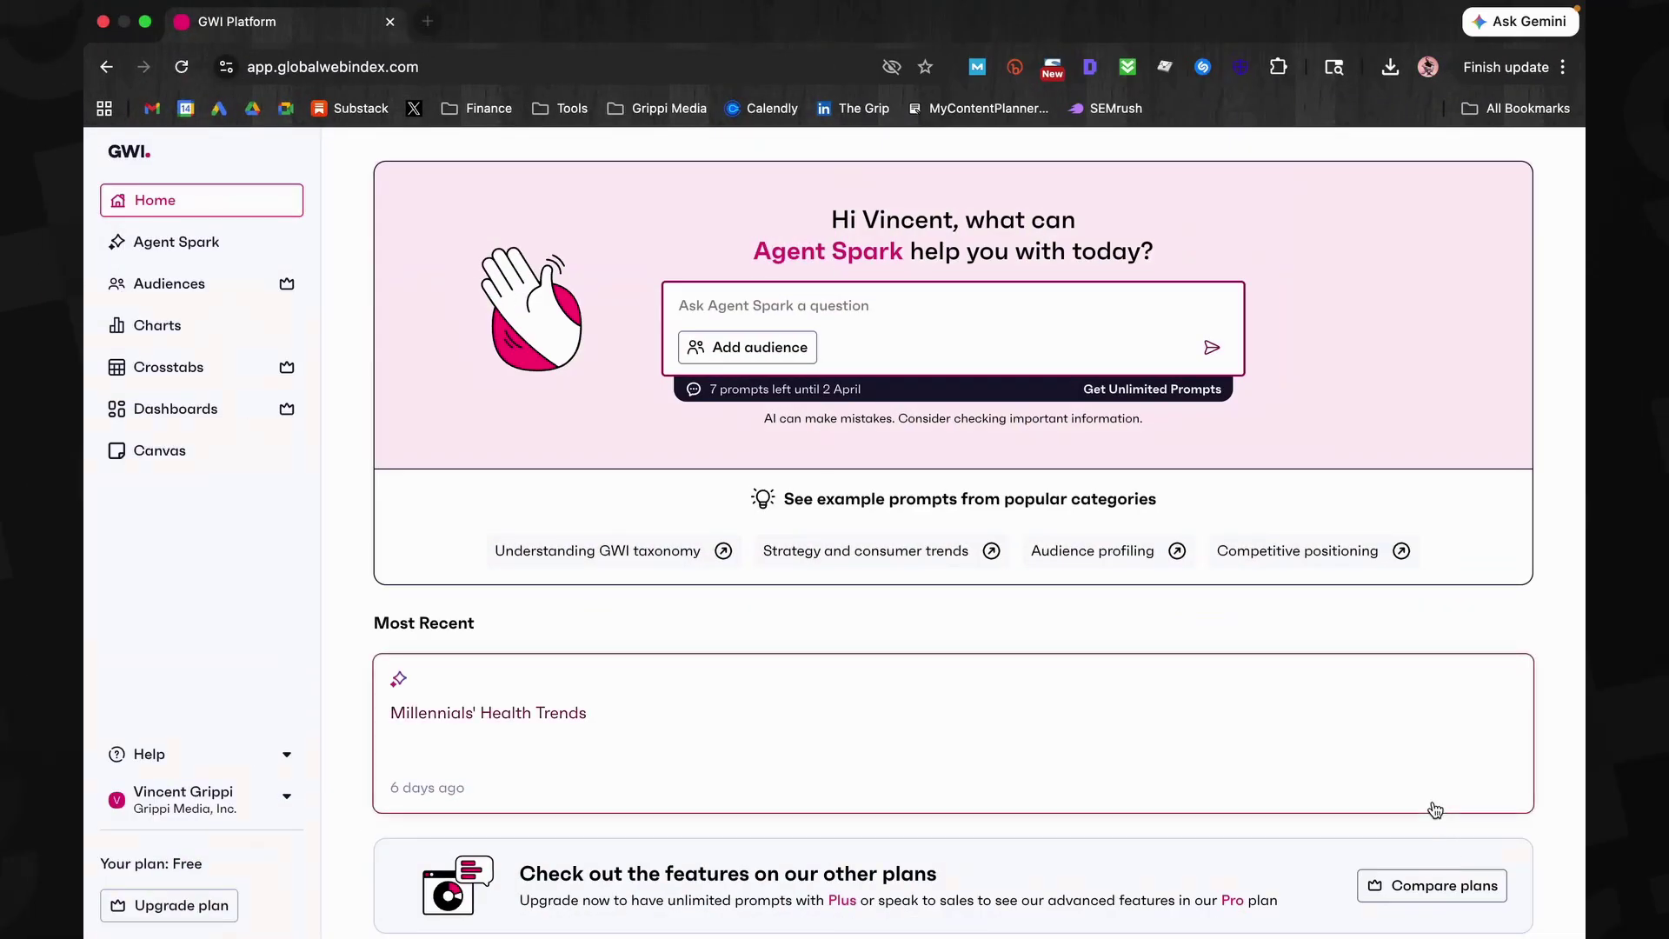
Open Agent Spark in GWI and paste in the audience profile prompt copied from the GWI row of the Word template
left_click(192, 253)
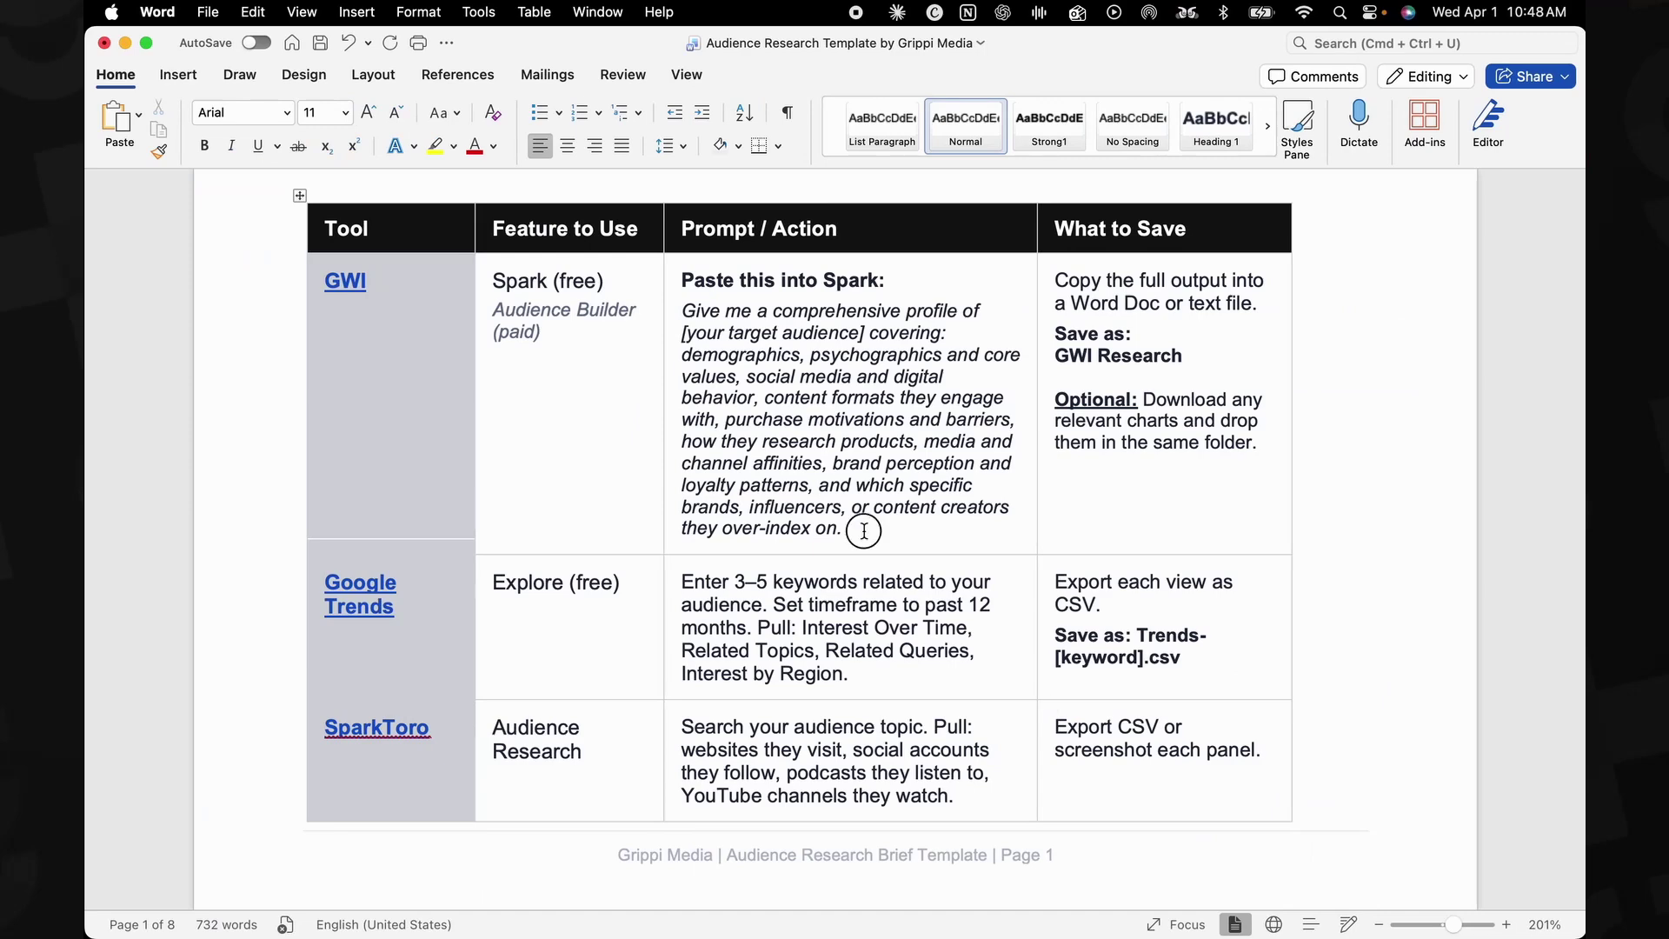
left_click_drag(863, 530, 683, 310)
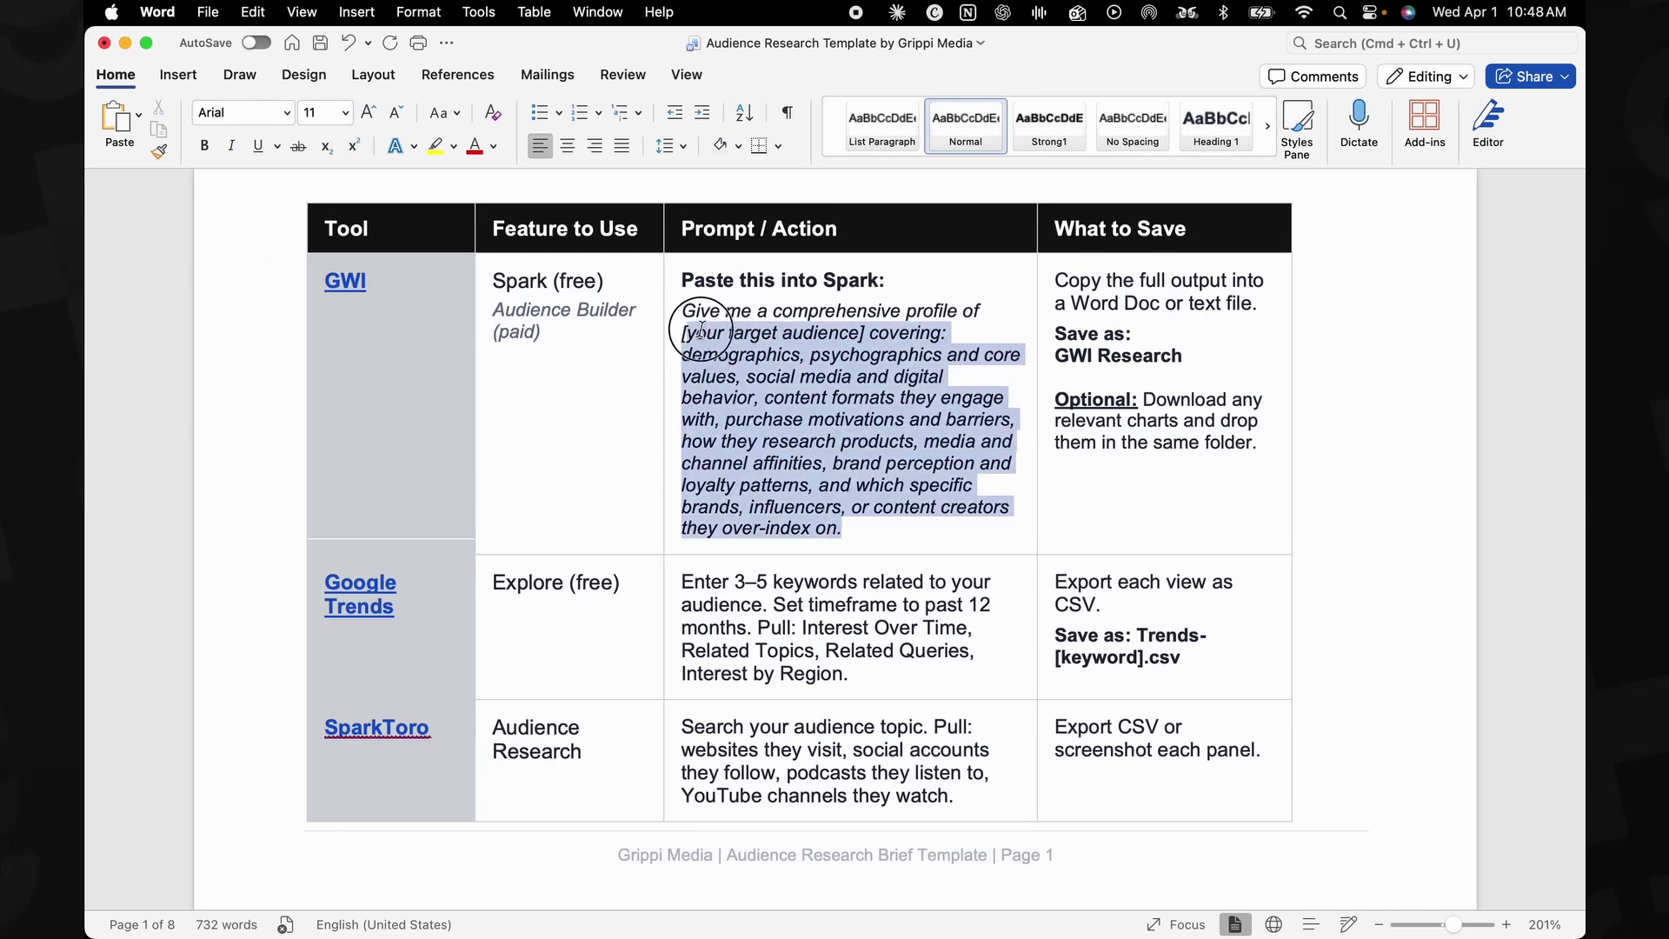
key("cmd+c")
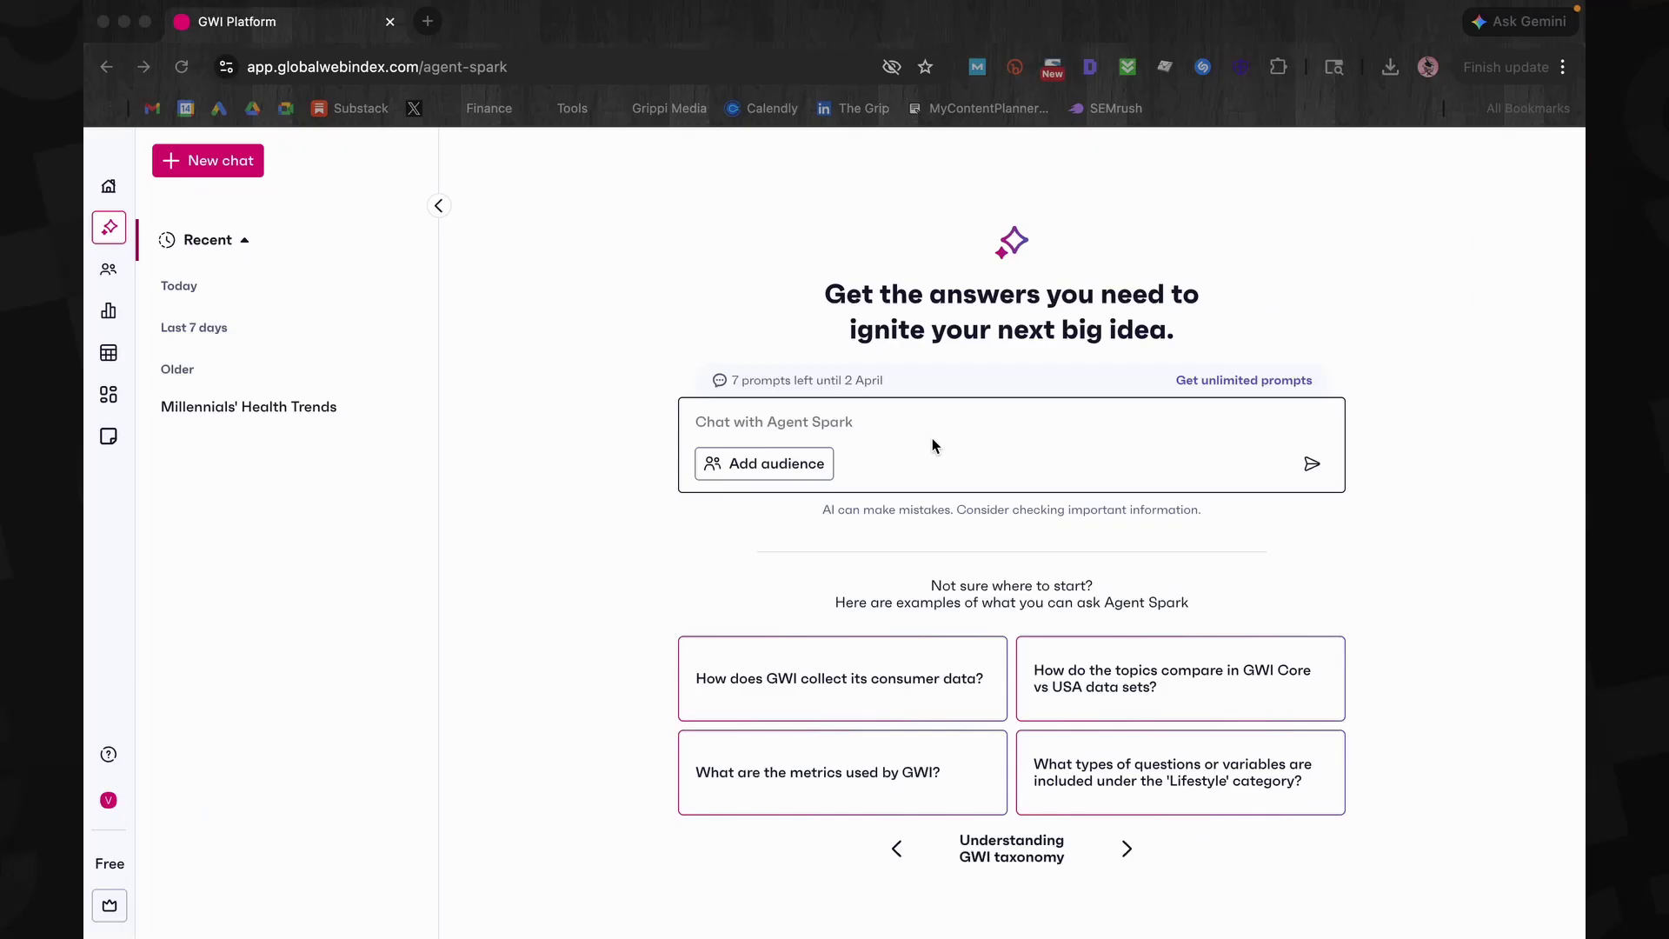
left_click(918, 428)
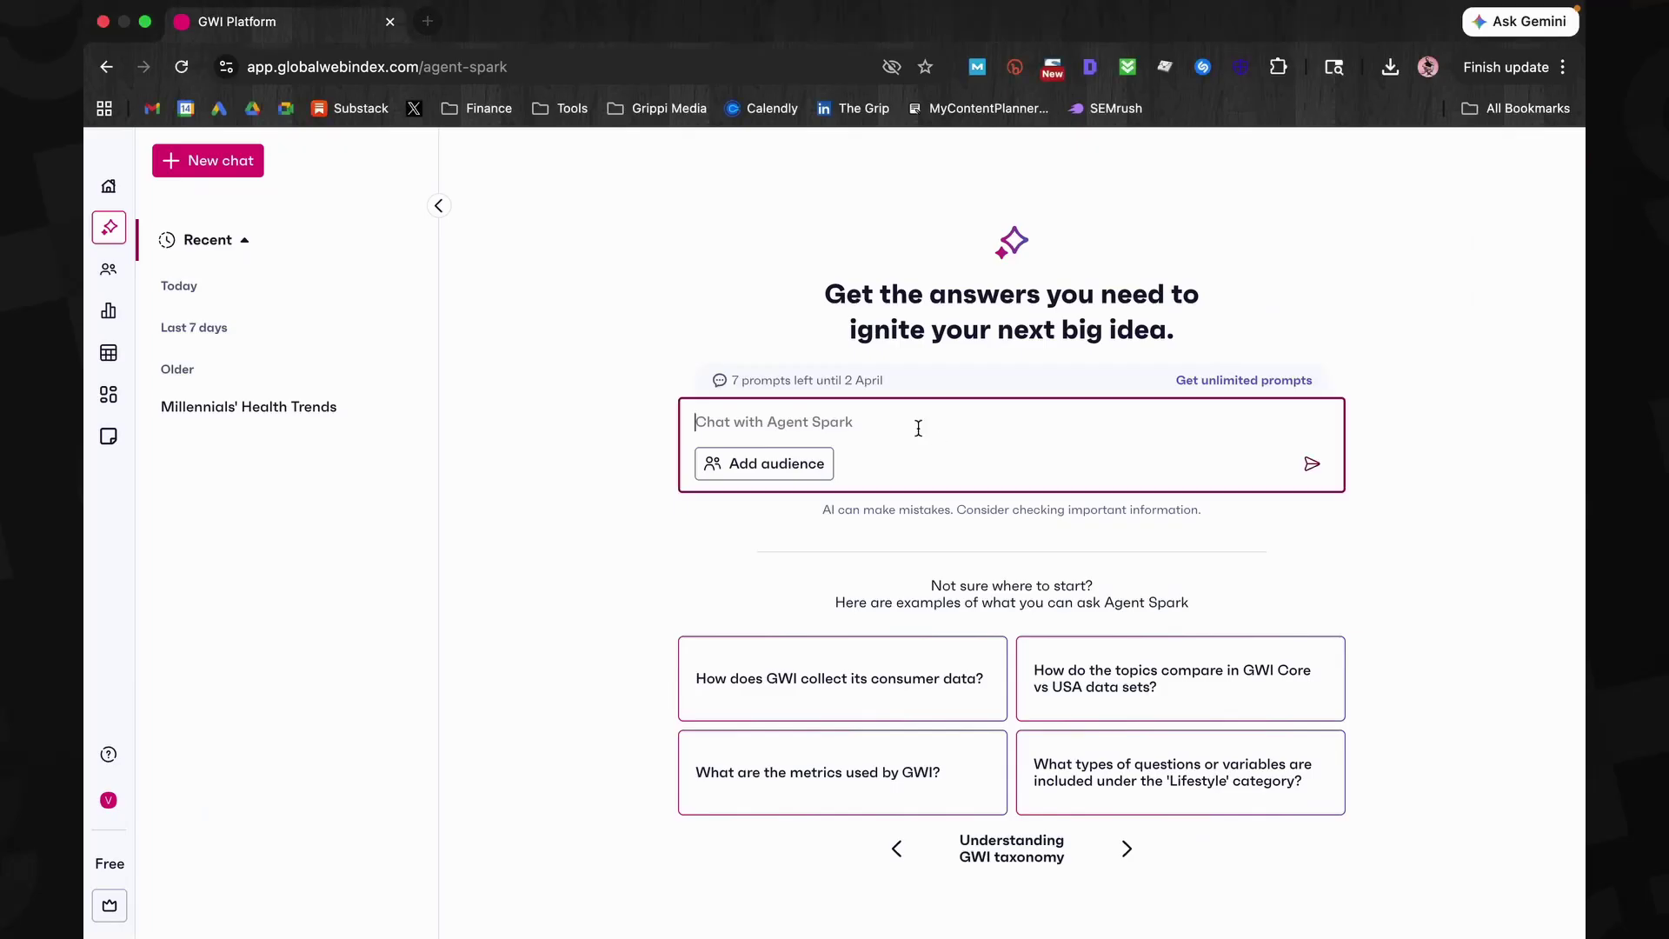
key("cmd+v")
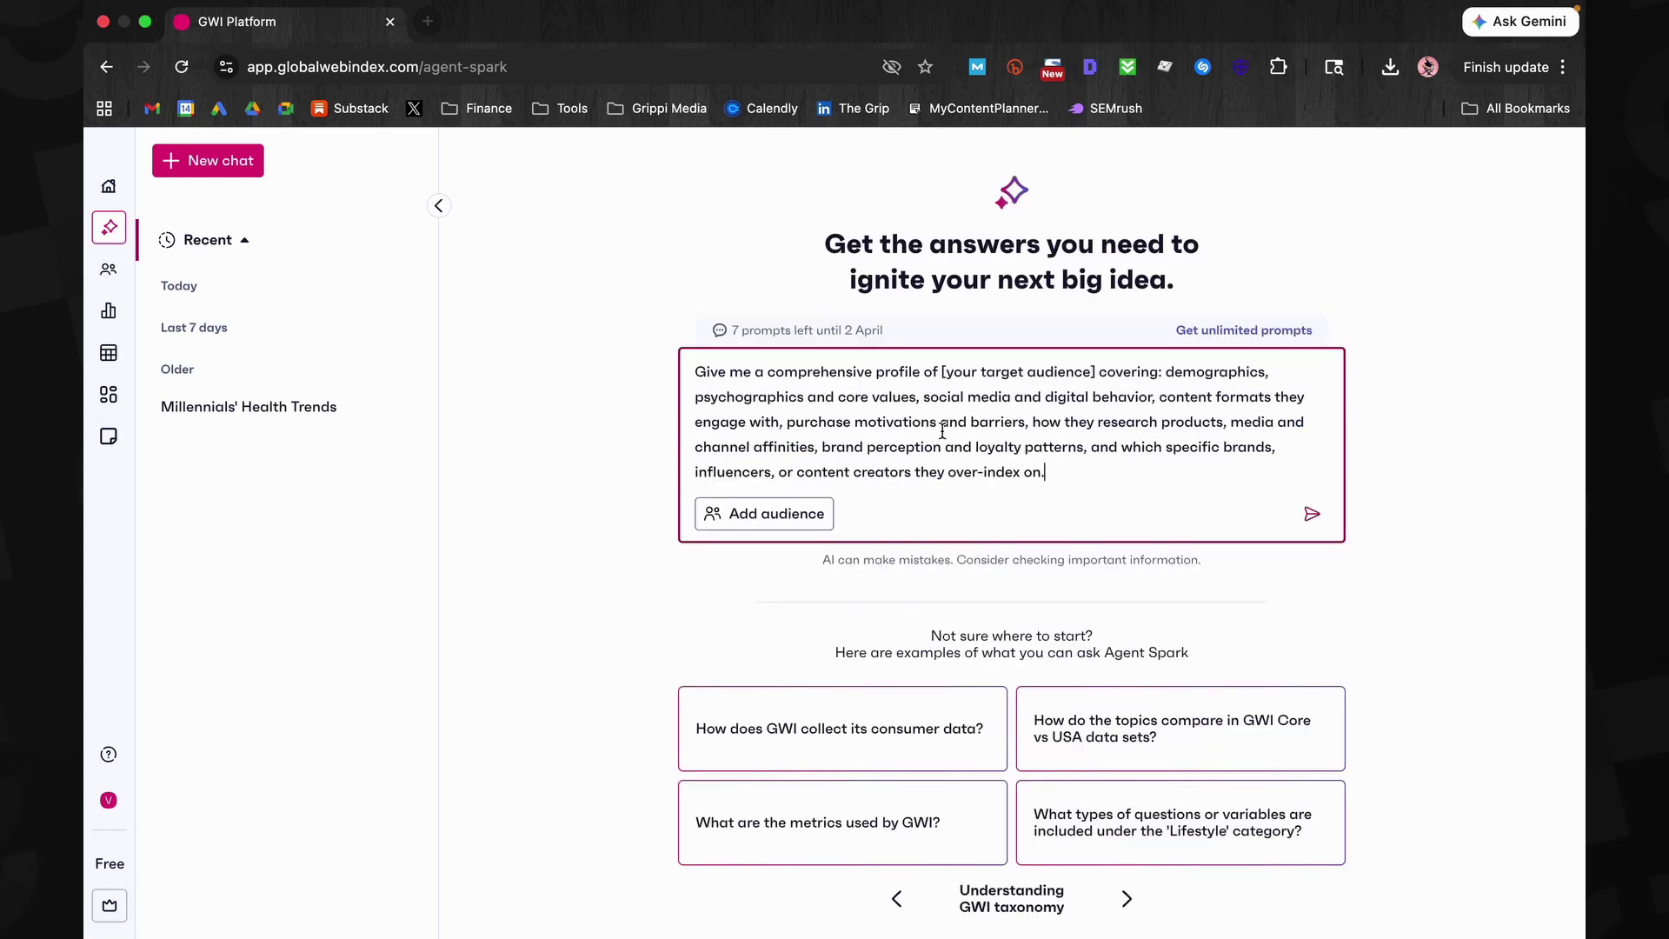
Replace the [your target audience] placeholder in the prompt with "health conscious millenials" and submit it
left_click_drag(1096, 383, 941, 383)
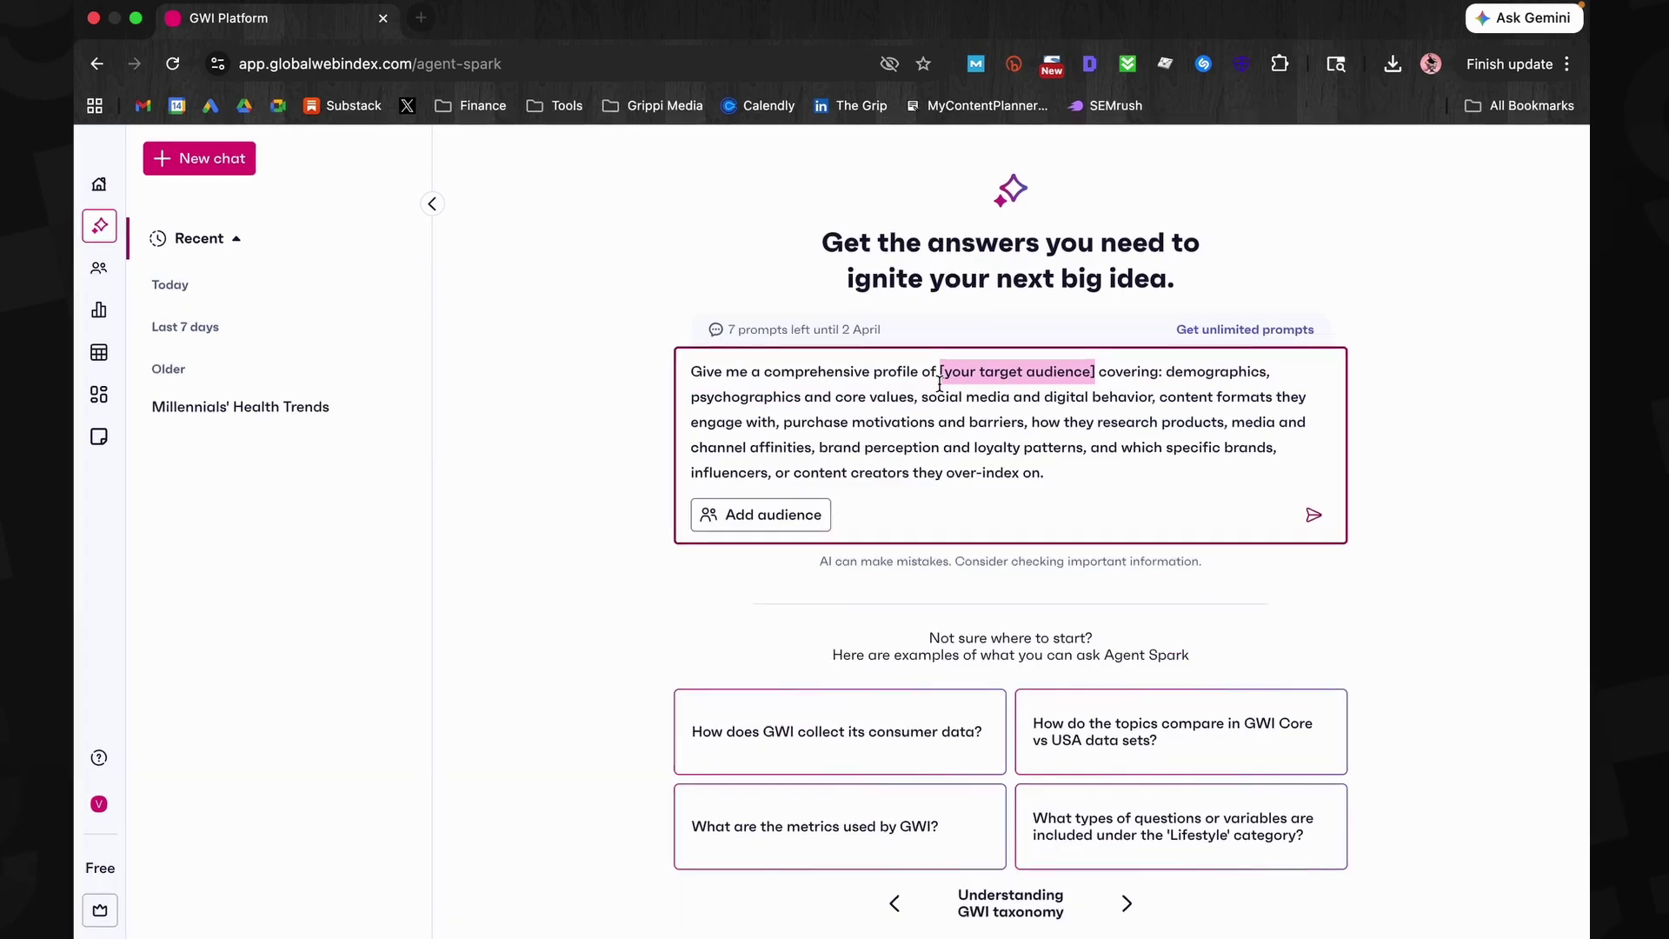
type("health conscious mille")
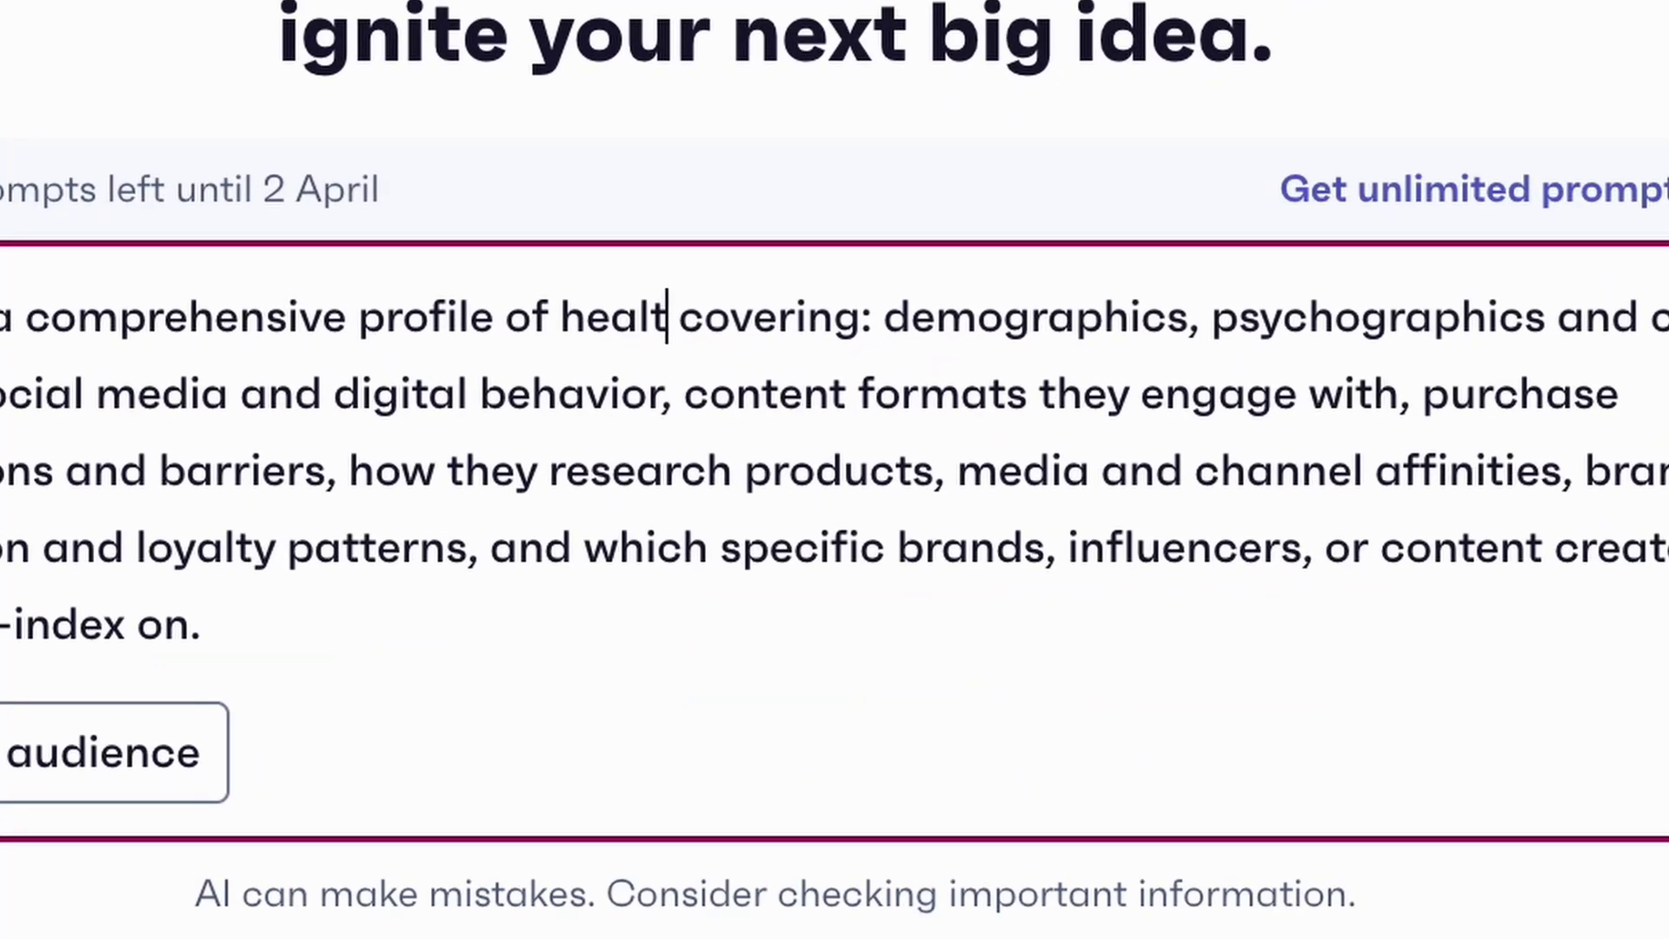
type("nials")
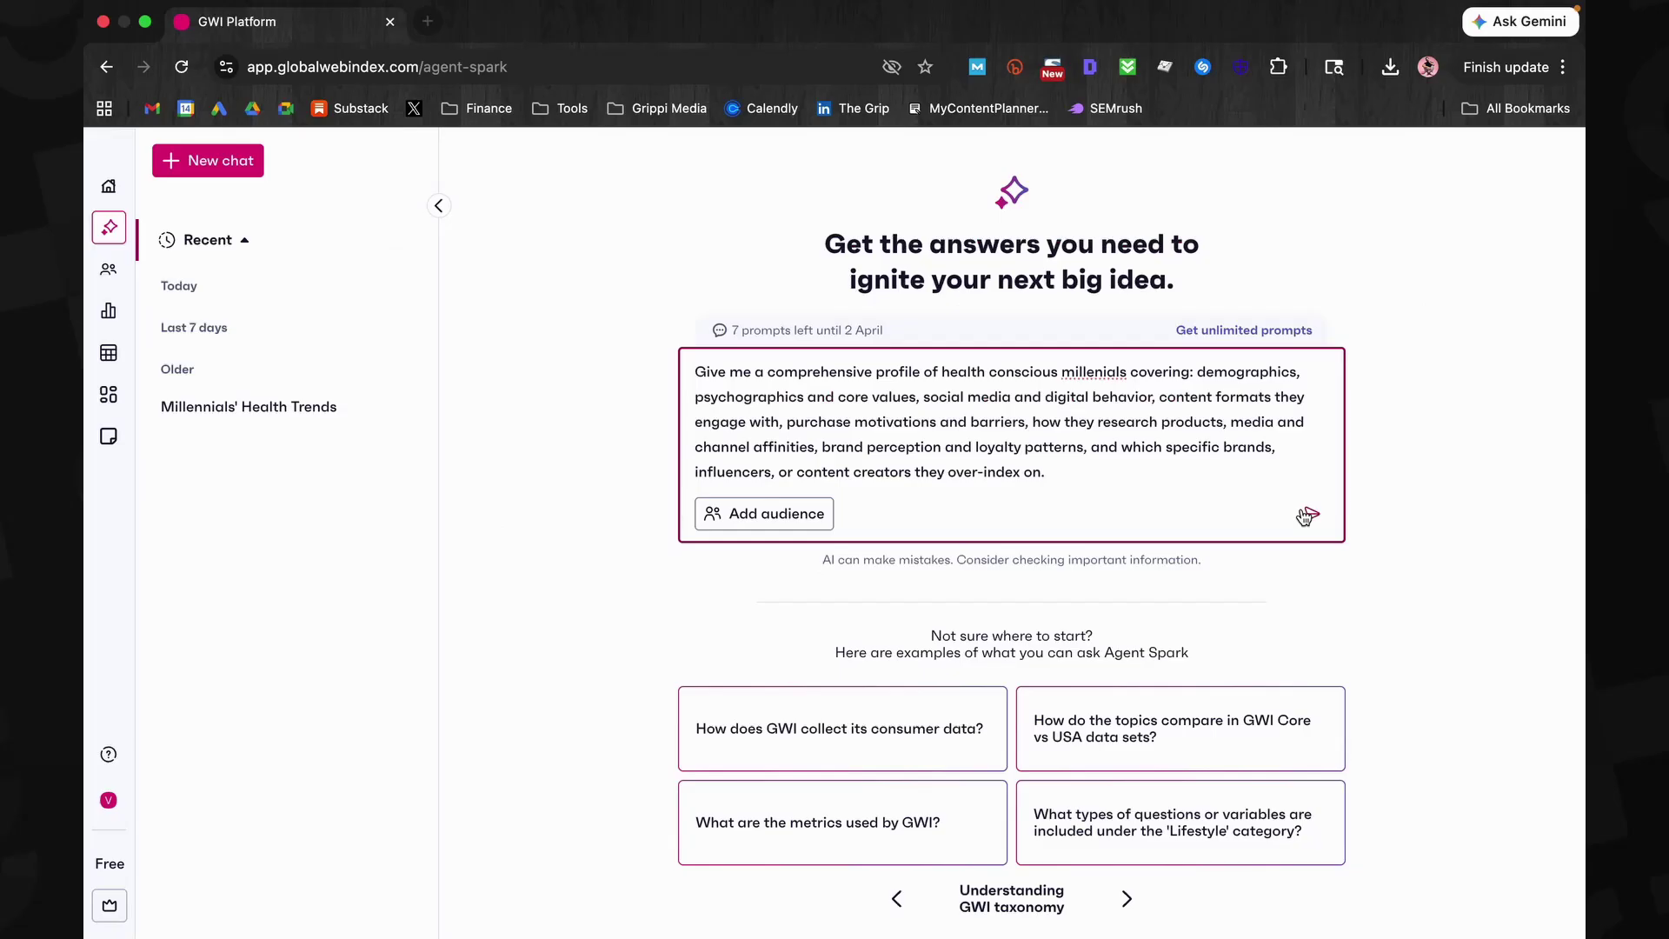
left_click(1658, 749)
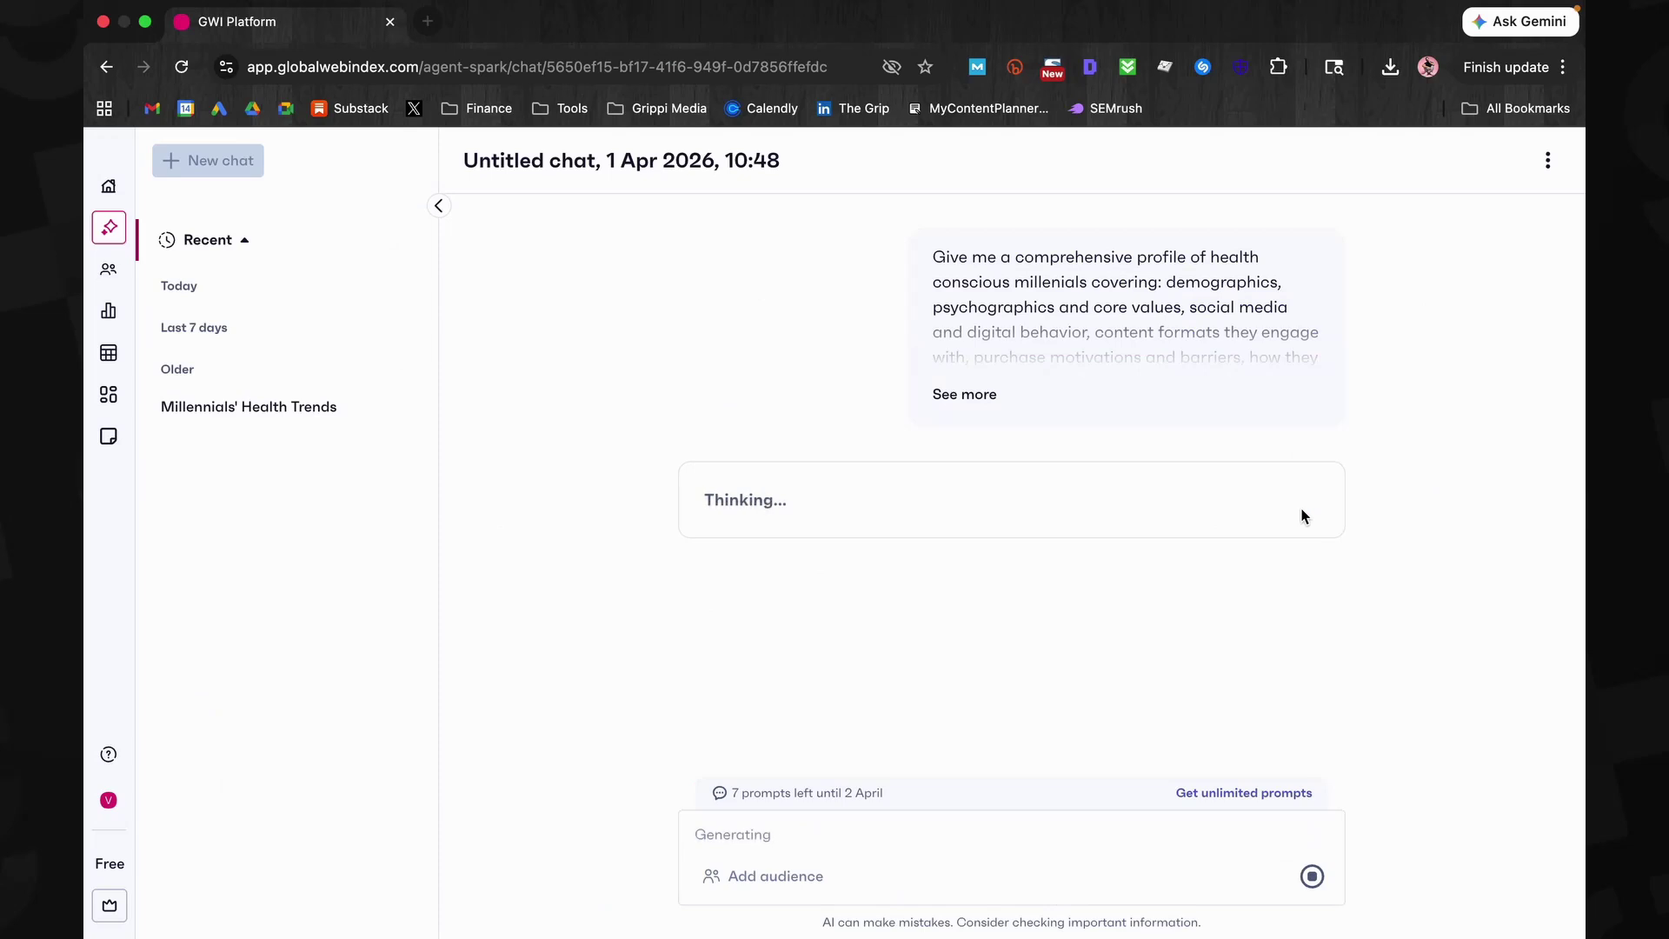
Copy the full Agent Spark chat, including the audience profile, and paste it into a blank Word document
scroll(575, 373, "down", 15)
left_click_drag(1333, 551, 887, 186)
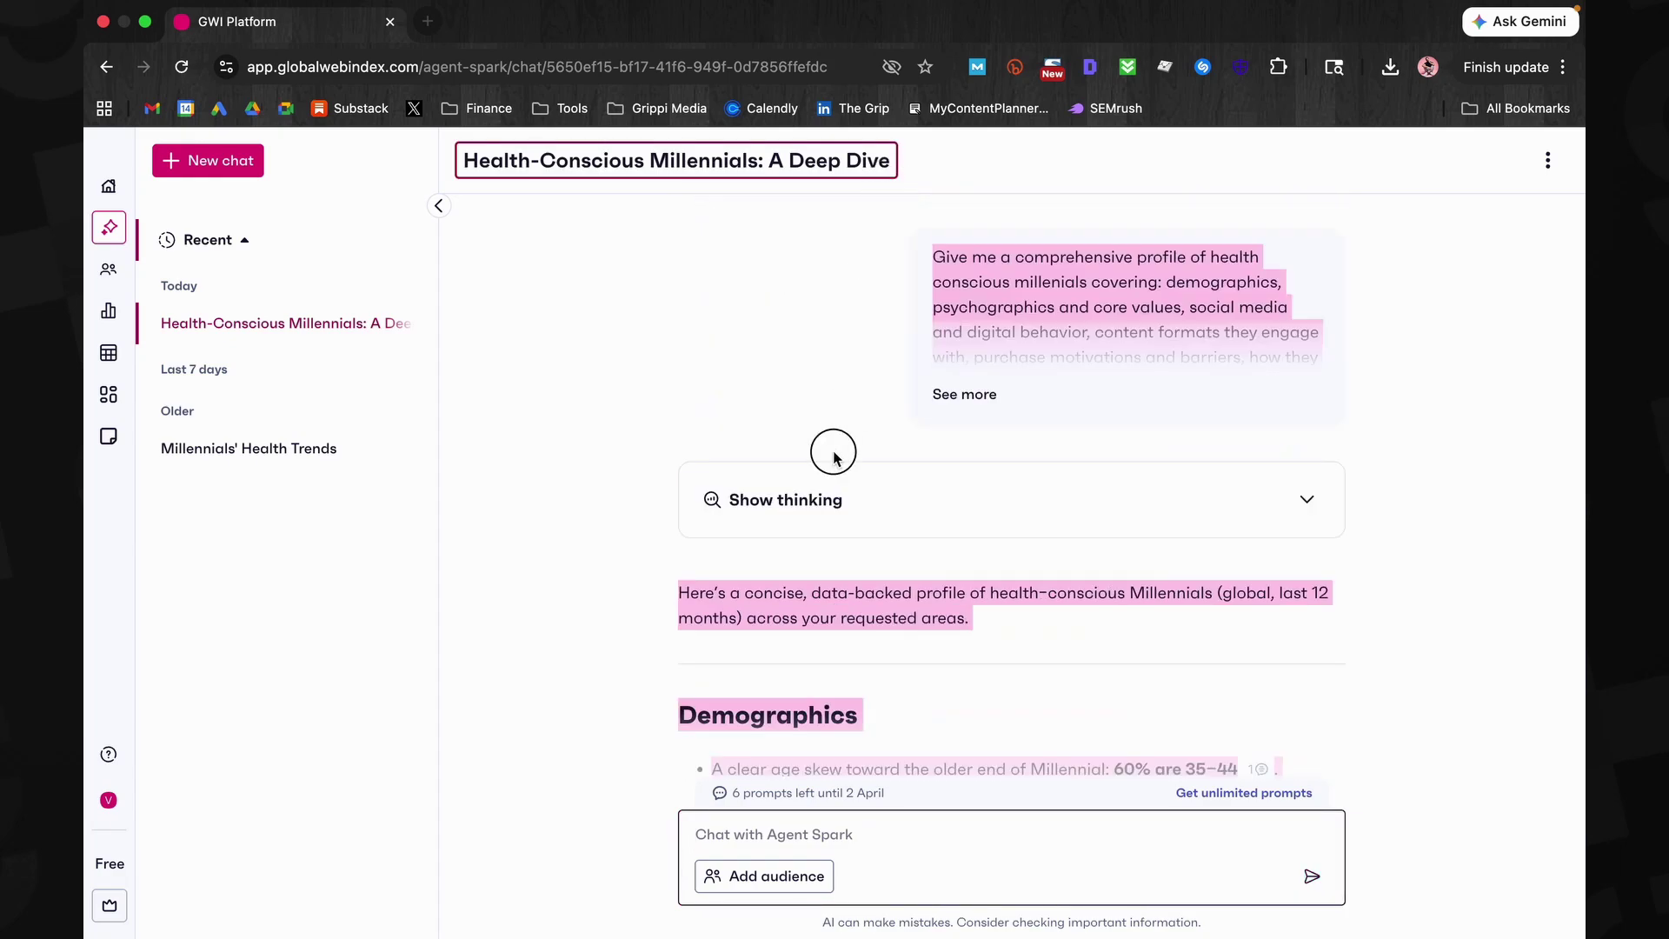
key("super+c")
key("super+Tab")
key("super+v")
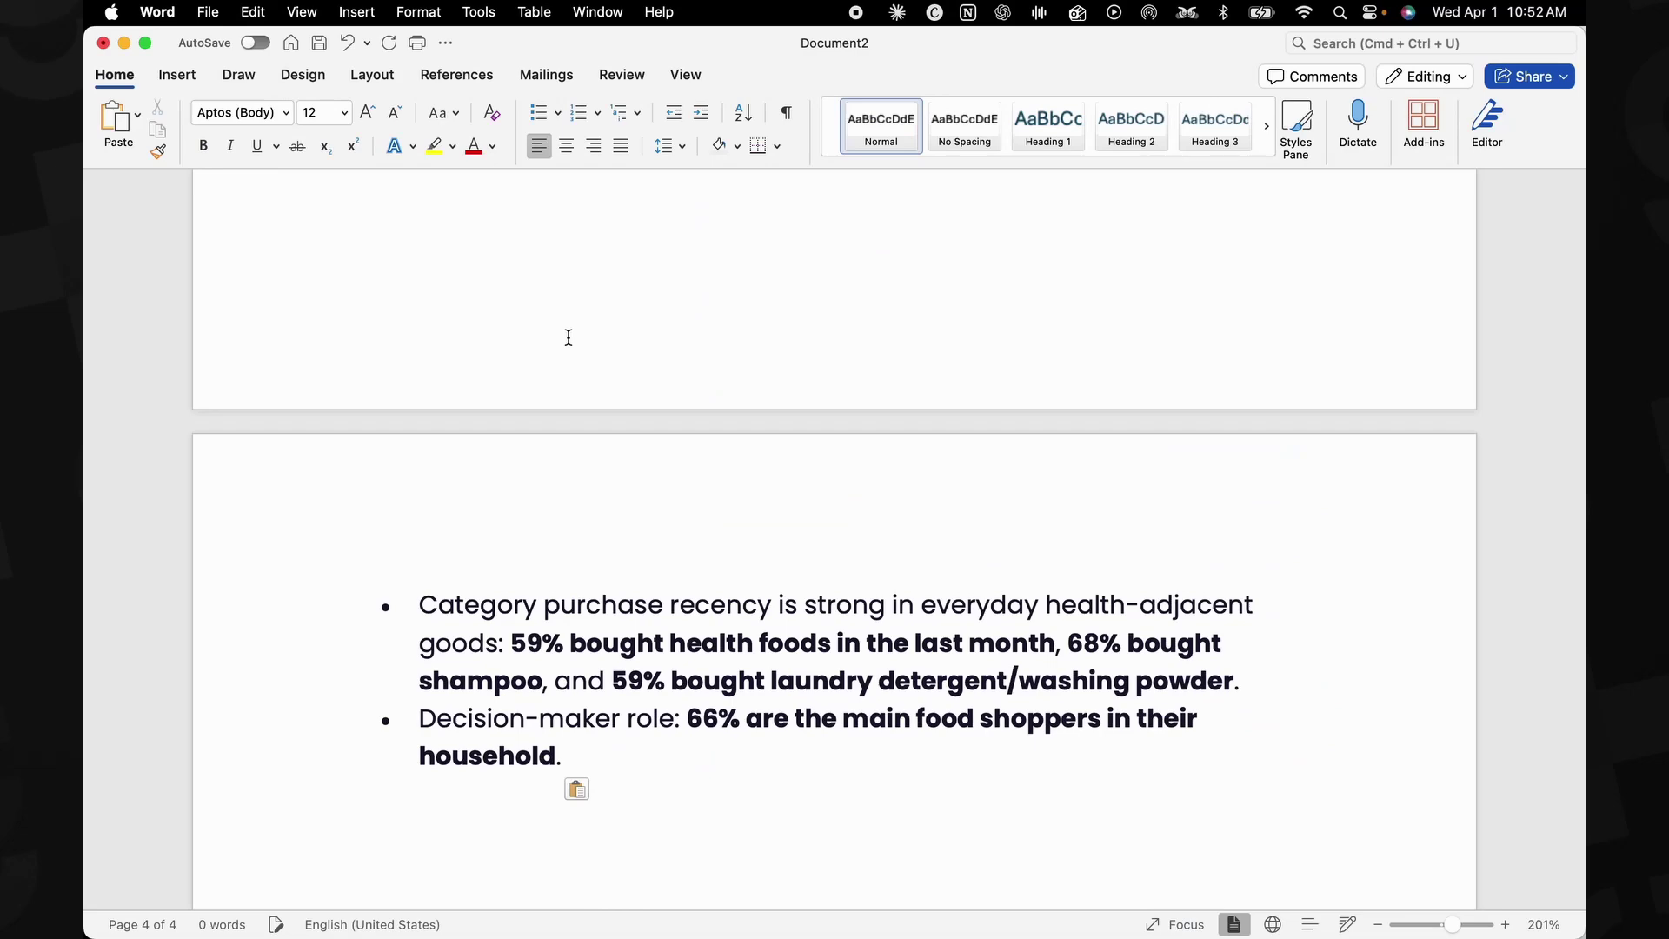
Save the document to the desktop as GWI.docx and move the file into the Research Dump folder
left_click(208, 12)
left_click(226, 192)
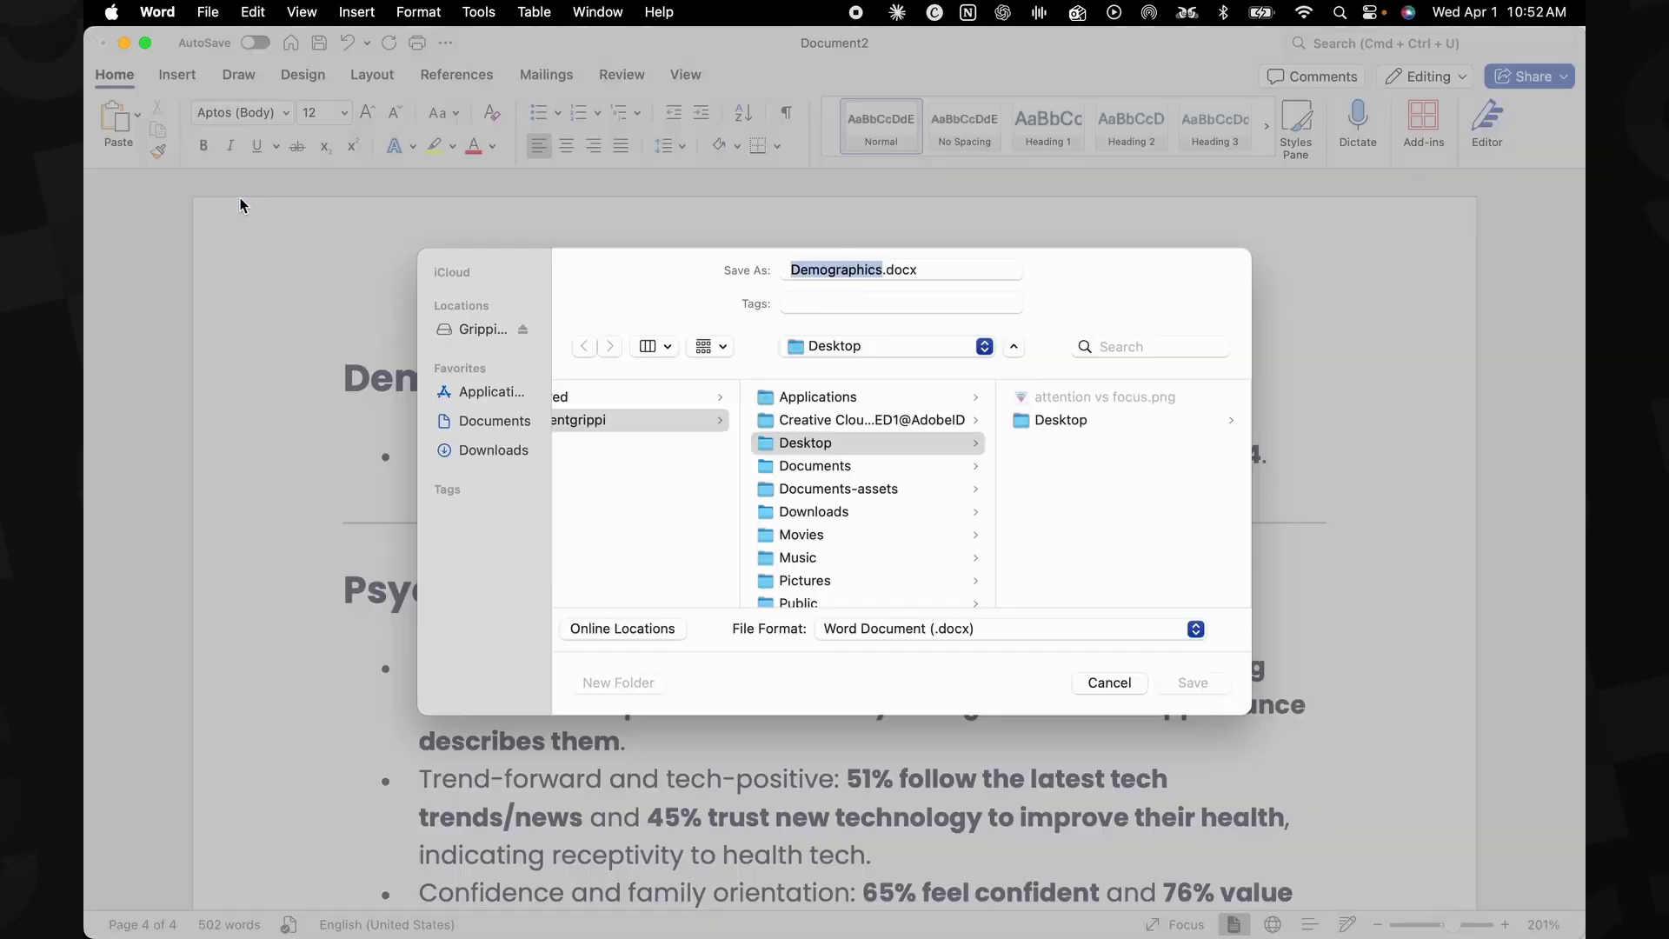
type("GWI")
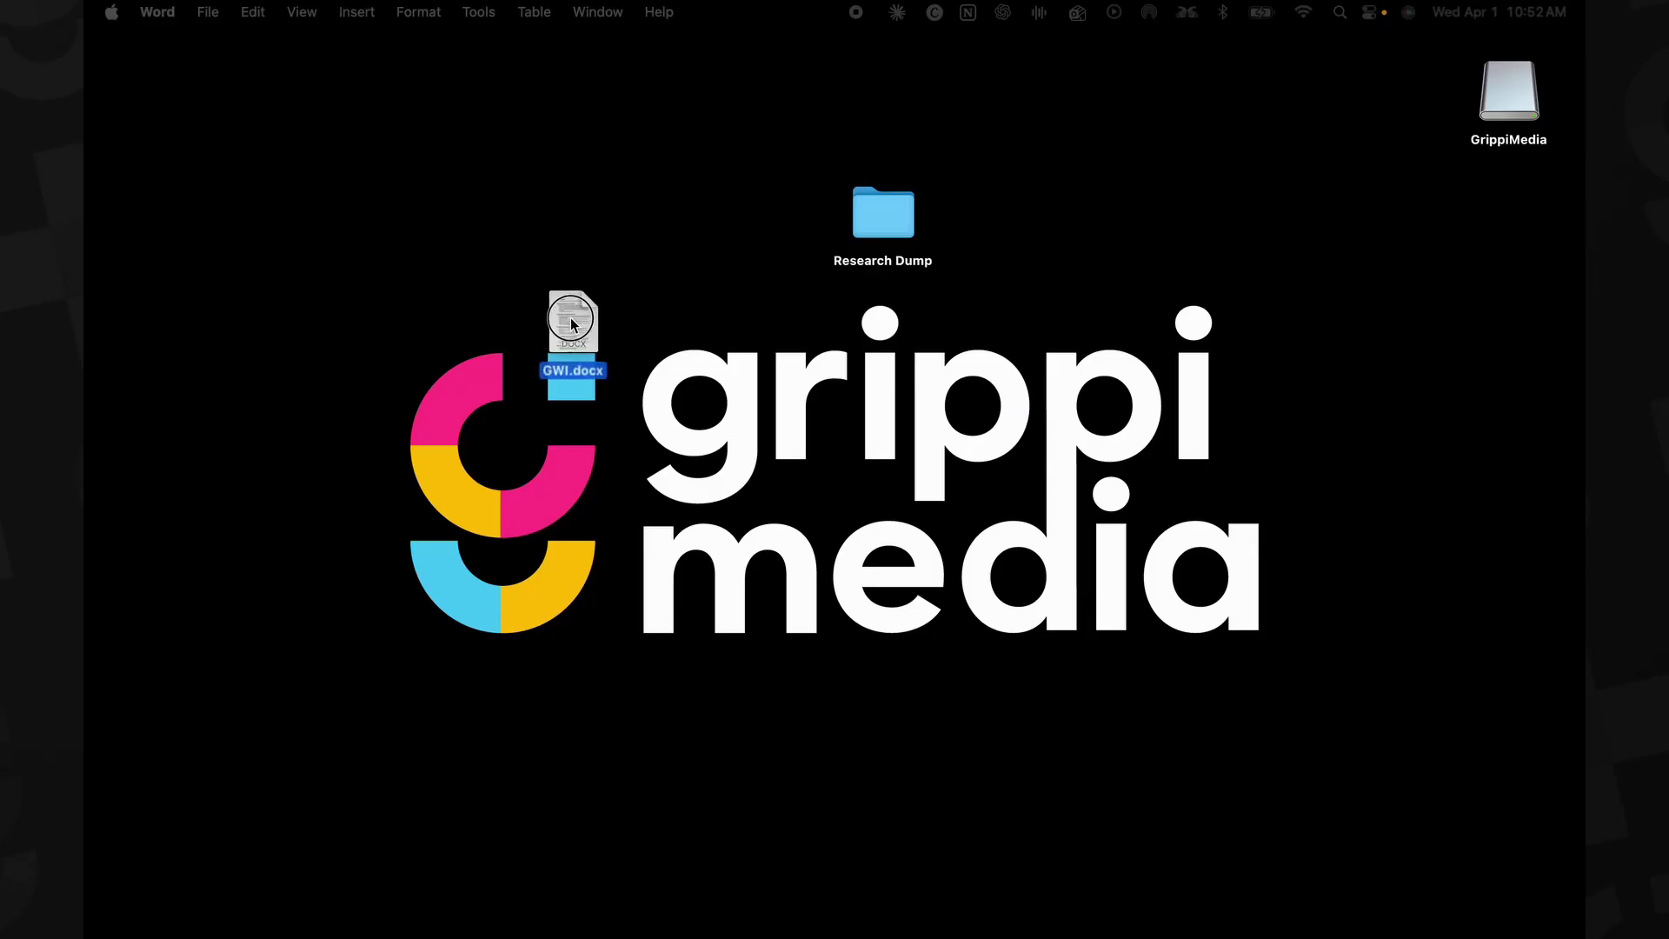
left_click_drag(1055, 189, 883, 217)
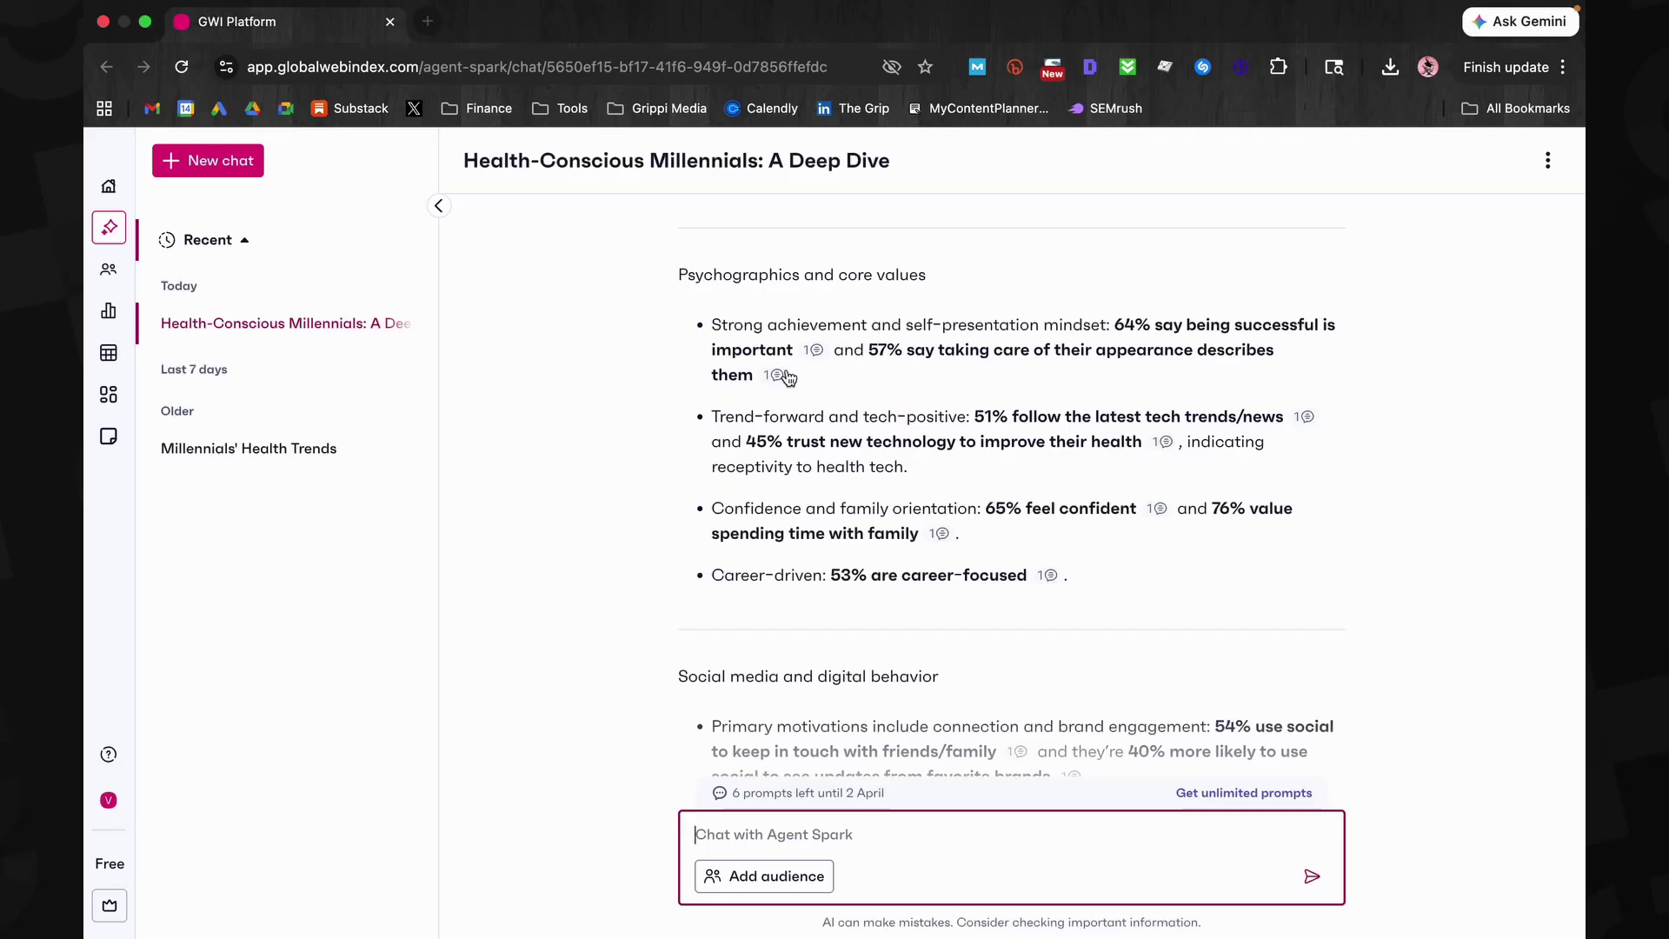
Export the source charts for the appearance-care and trust-in-new-health-technology claims under Psychographics and core values as PNG files
left_click(776, 374)
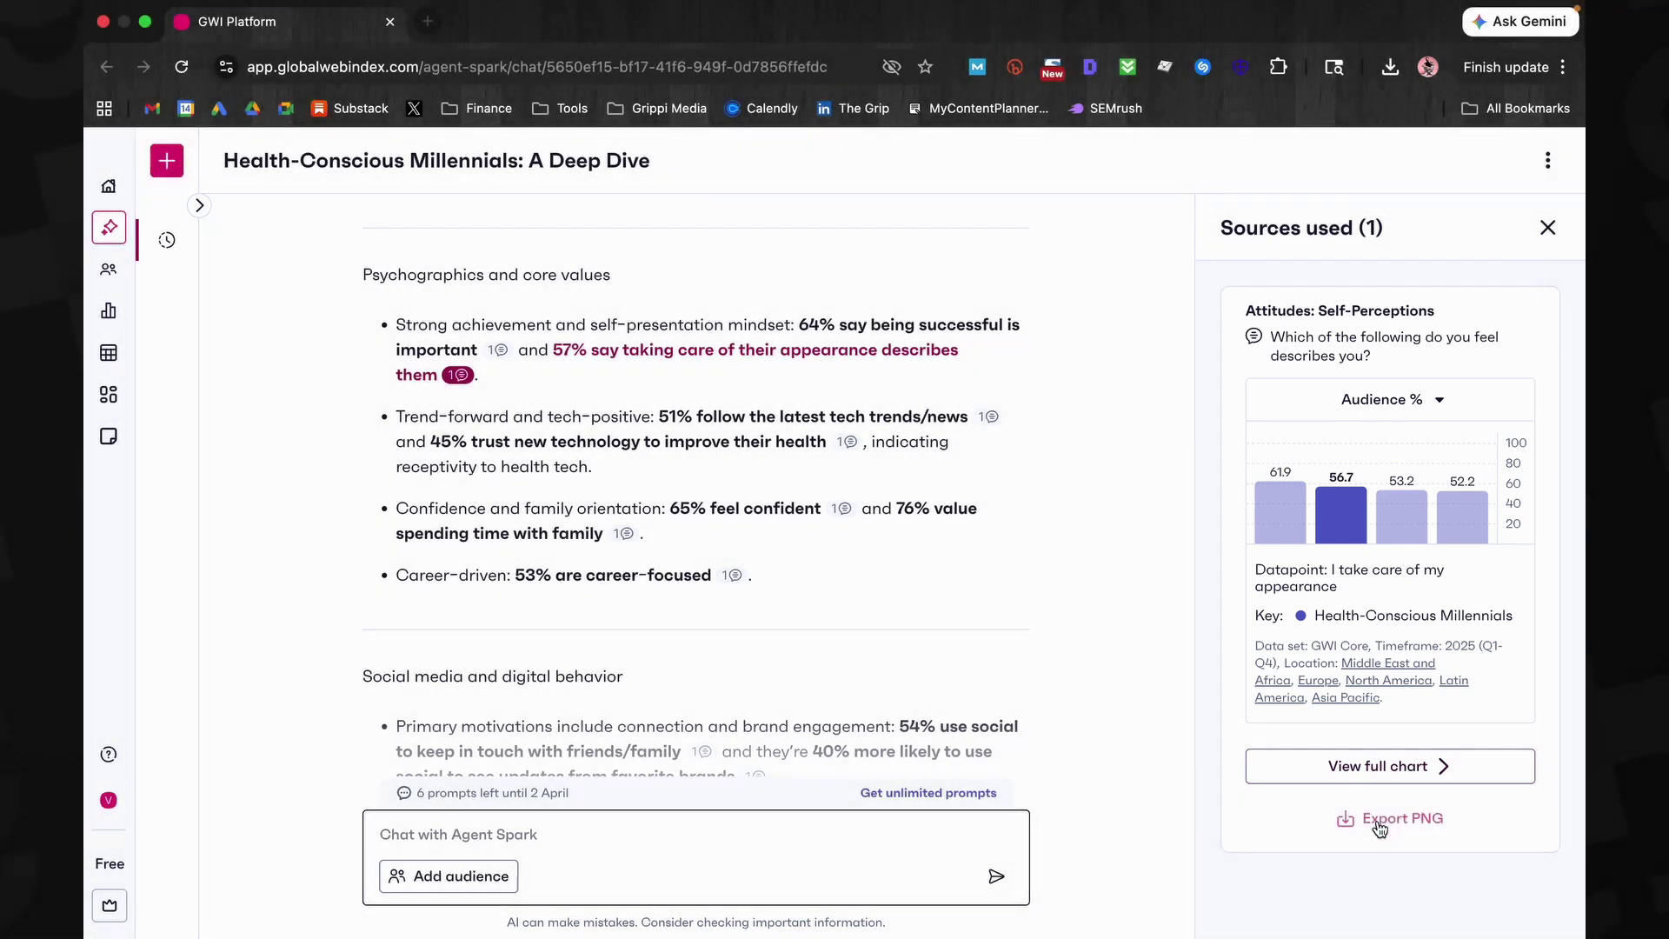
left_click(1382, 822)
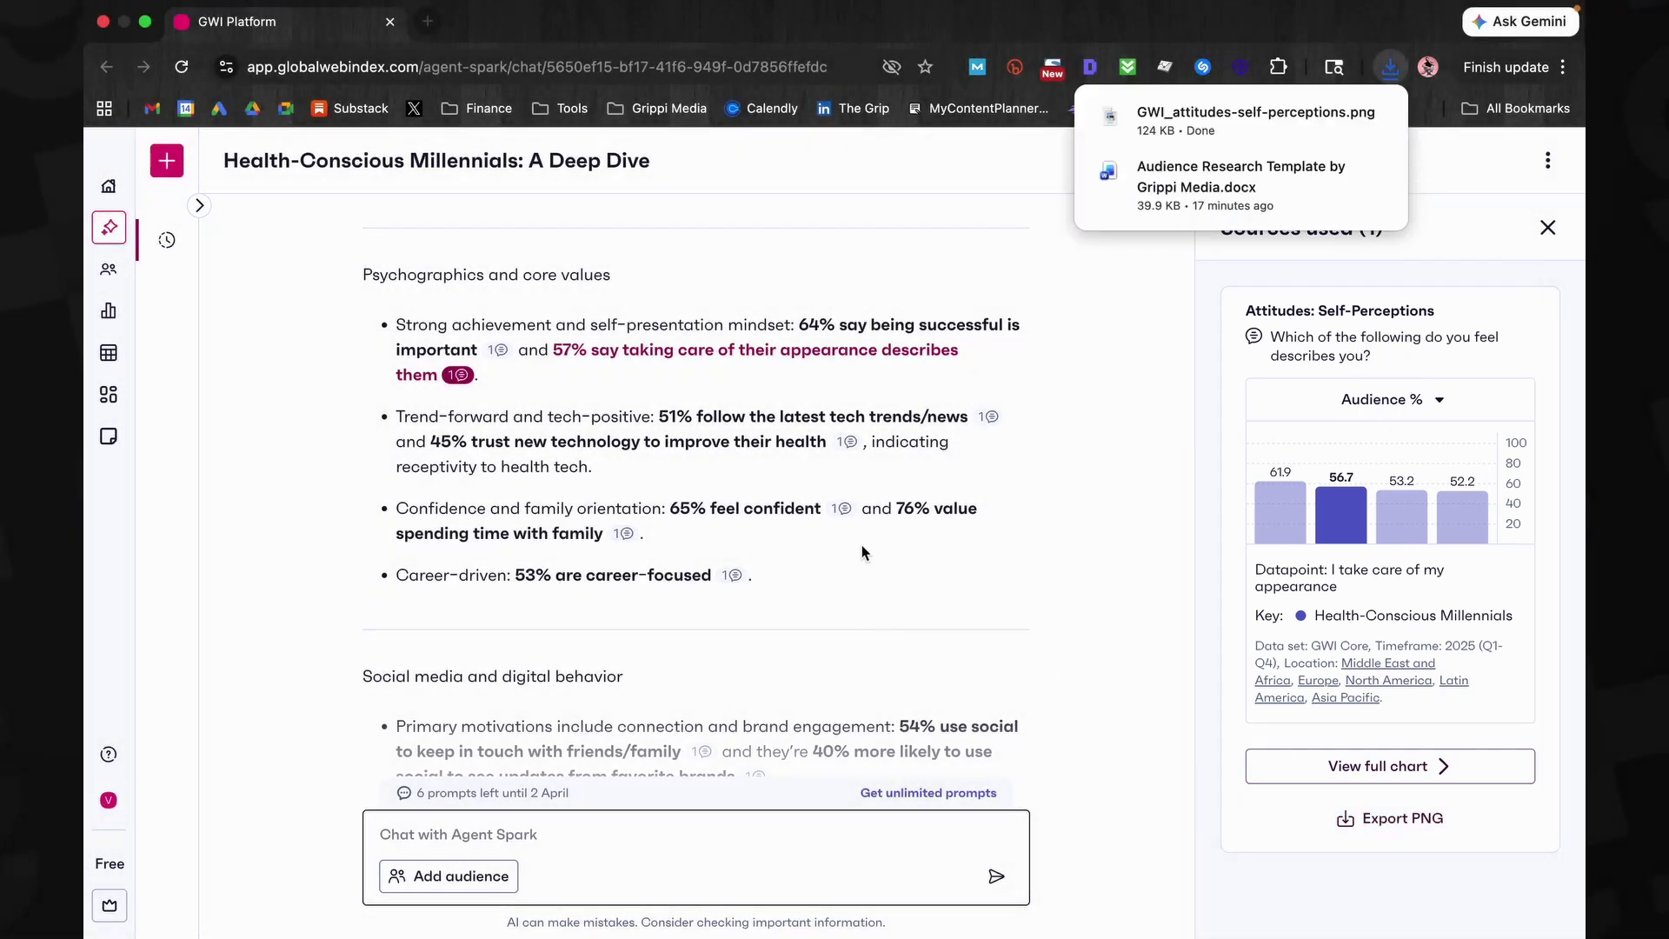
left_click(848, 442)
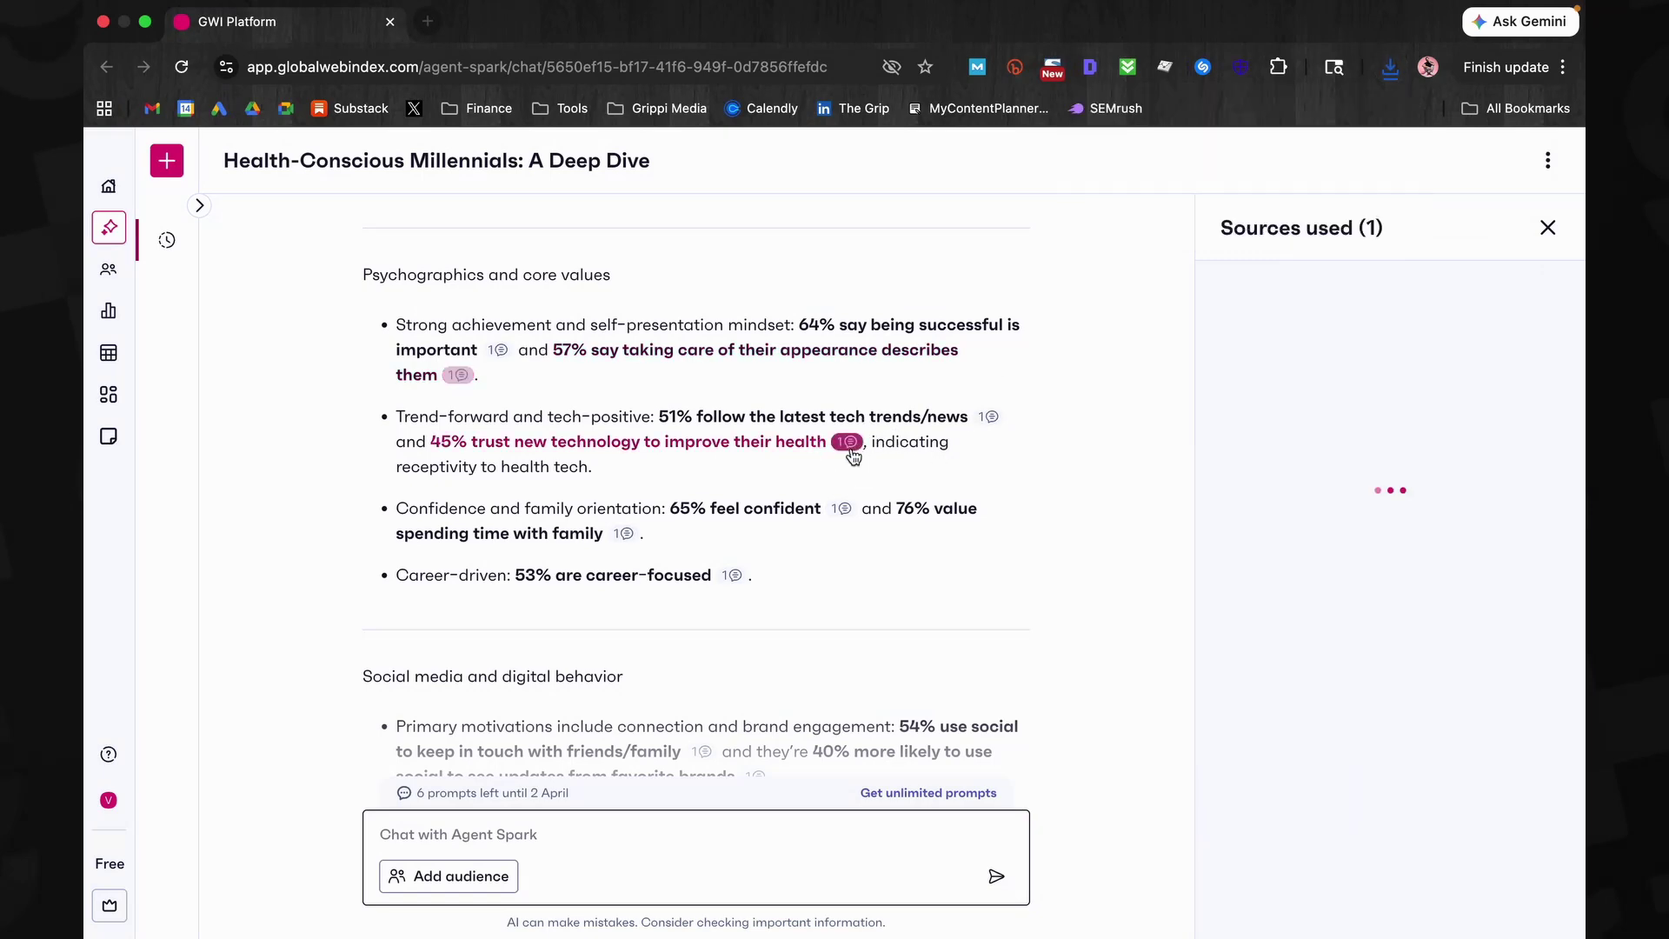
left_click(1406, 807)
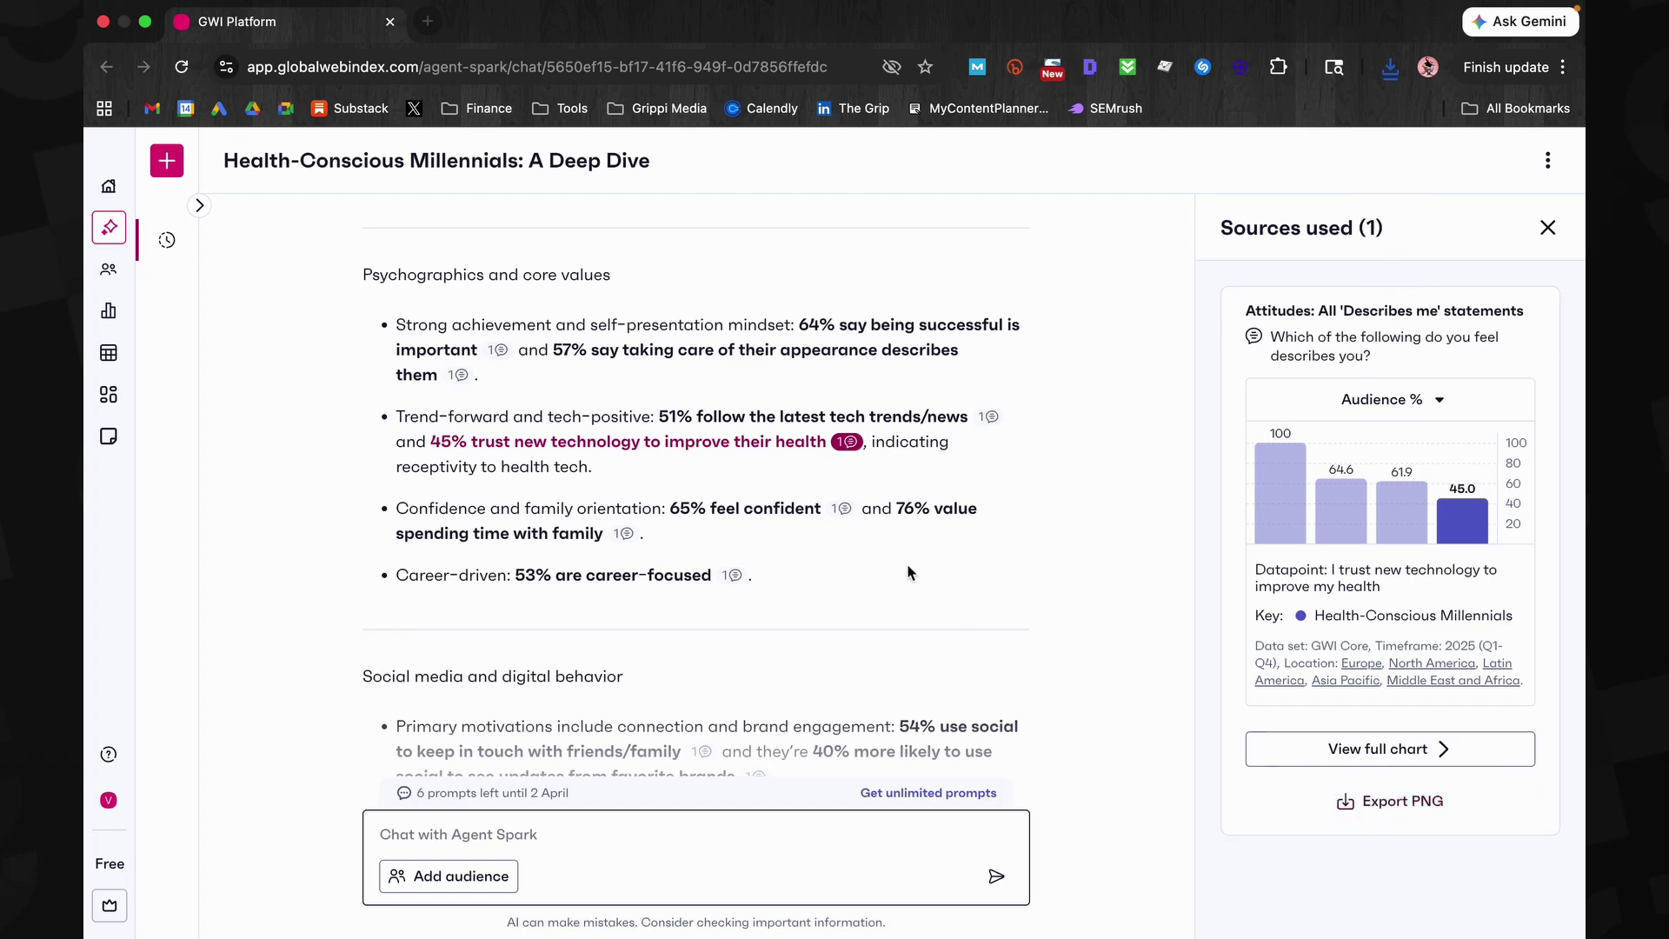
Examine the SparkToro report on health-focused millennials for gender, age, social networks, search and AI tools, websites and premium sections
scroll(909, 572, "down", 5)
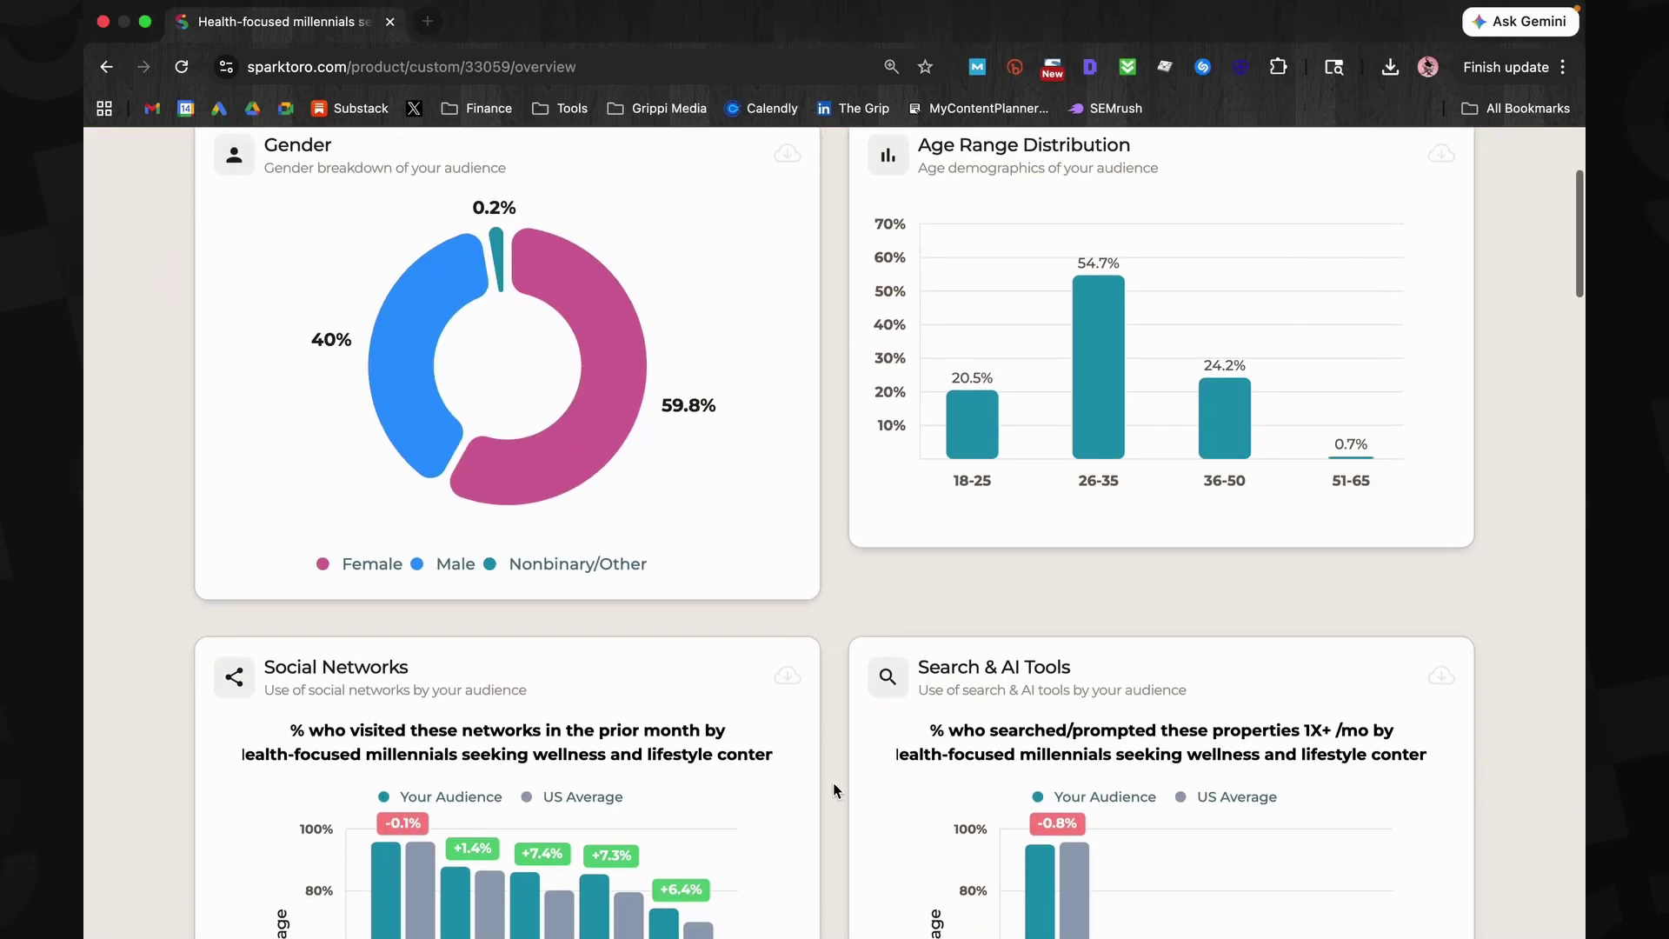
scroll(833, 782, "down", 5)
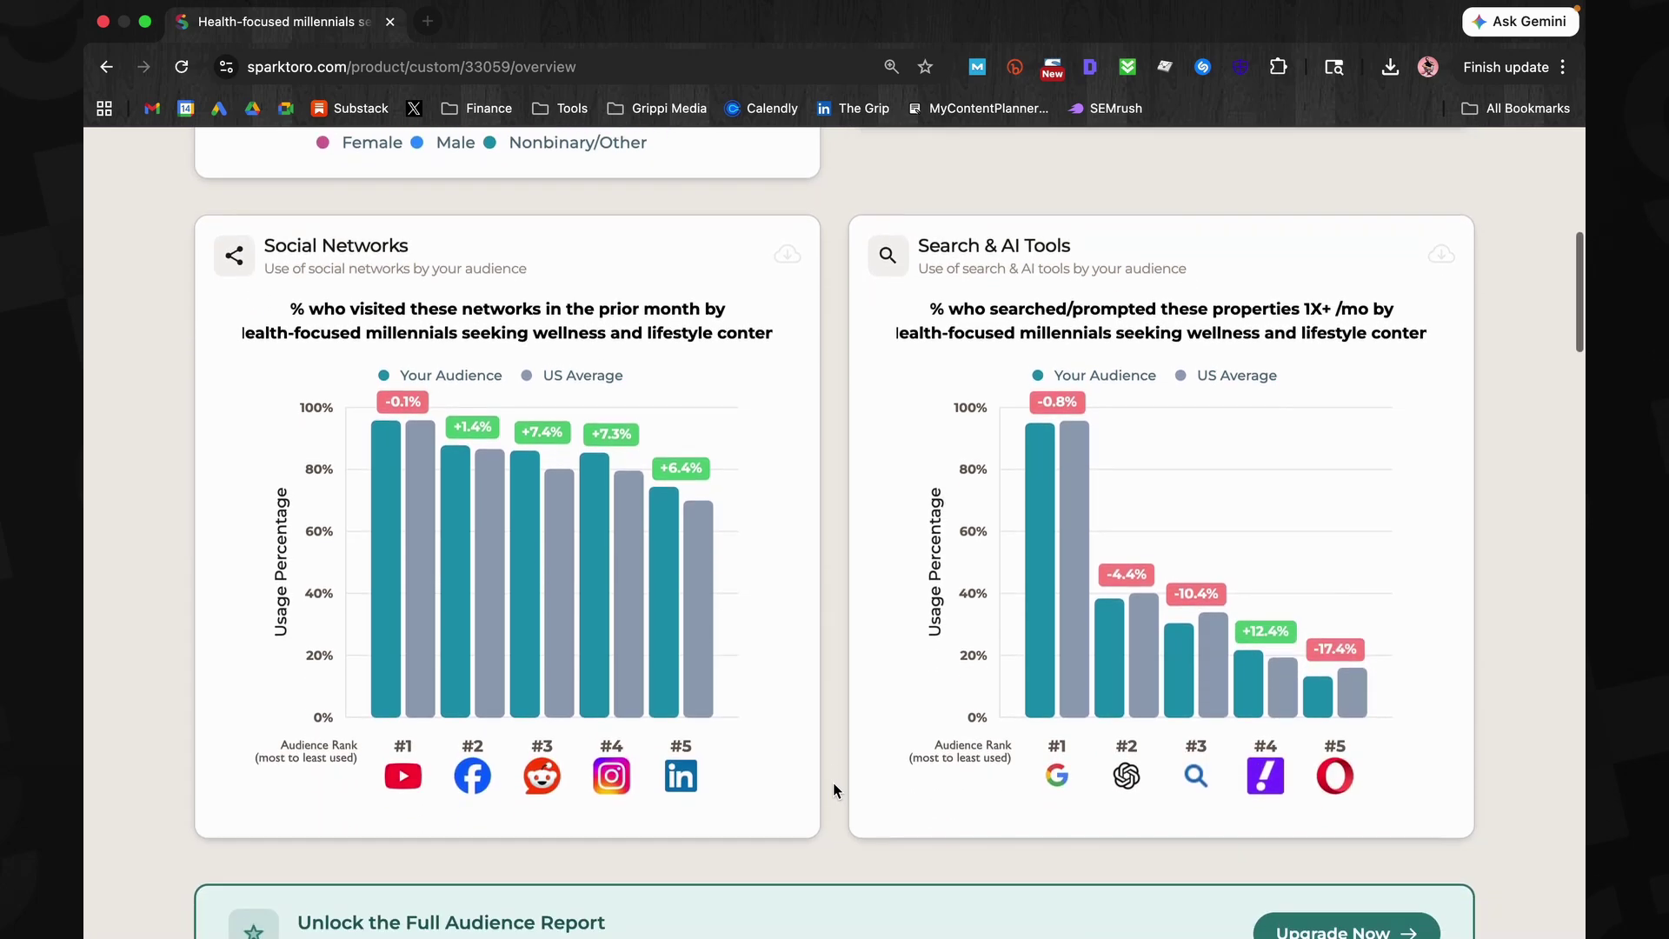
scroll(833, 782, "down", 5)
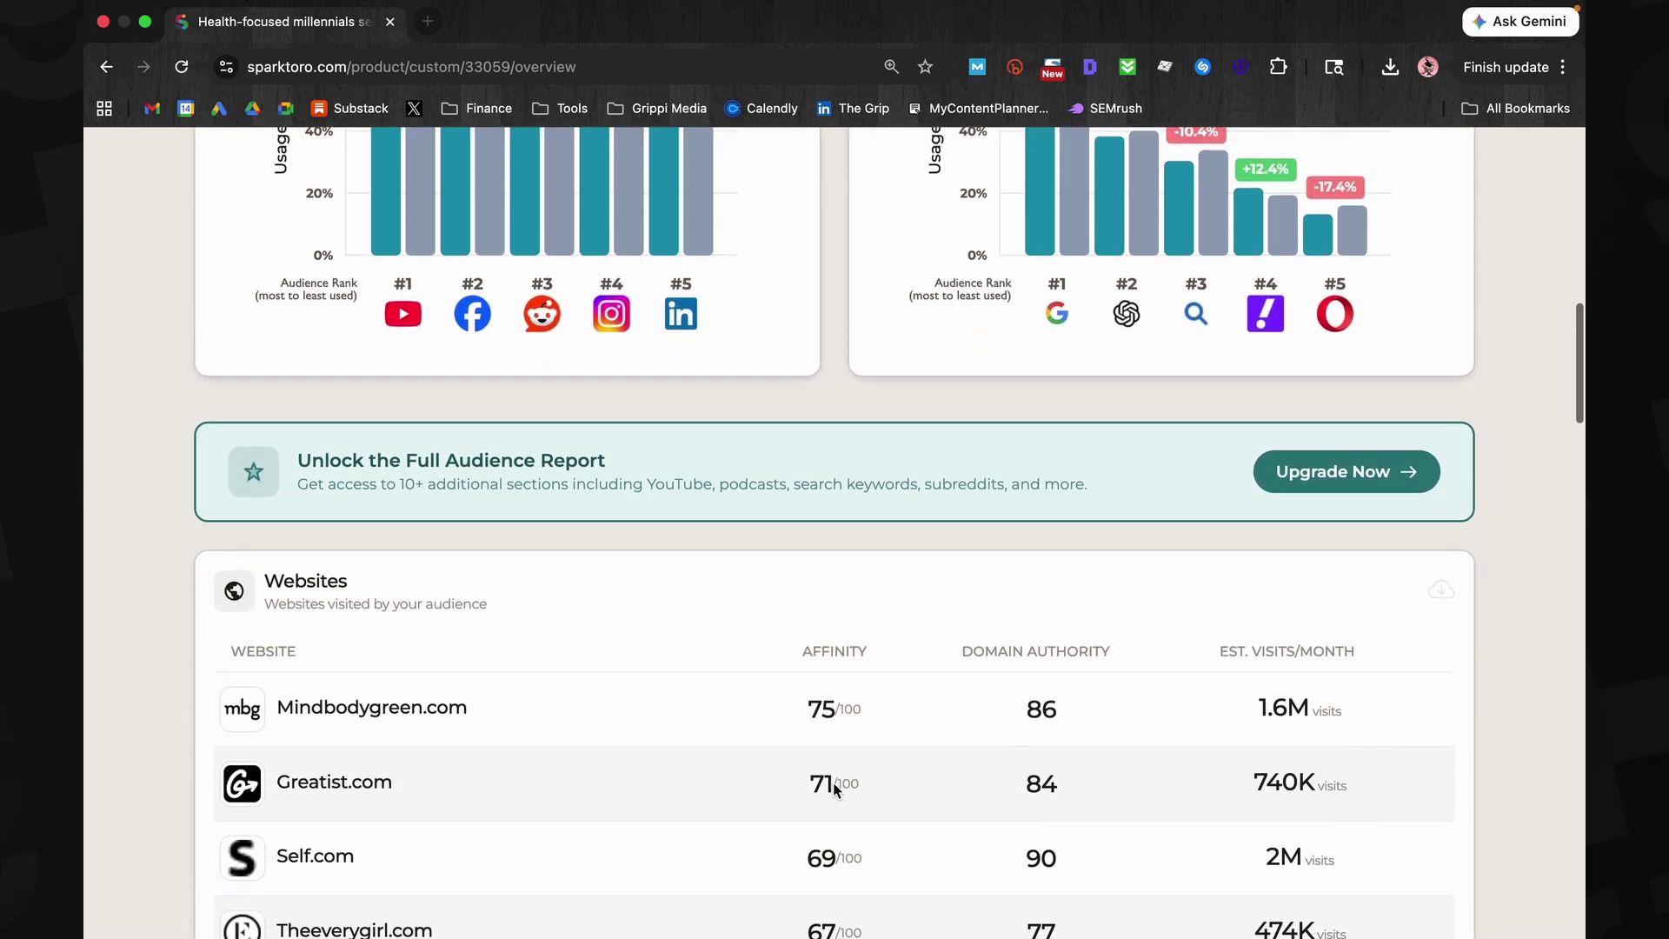
scroll(832, 788, "down", 6)
scroll(832, 789, "down", 5)
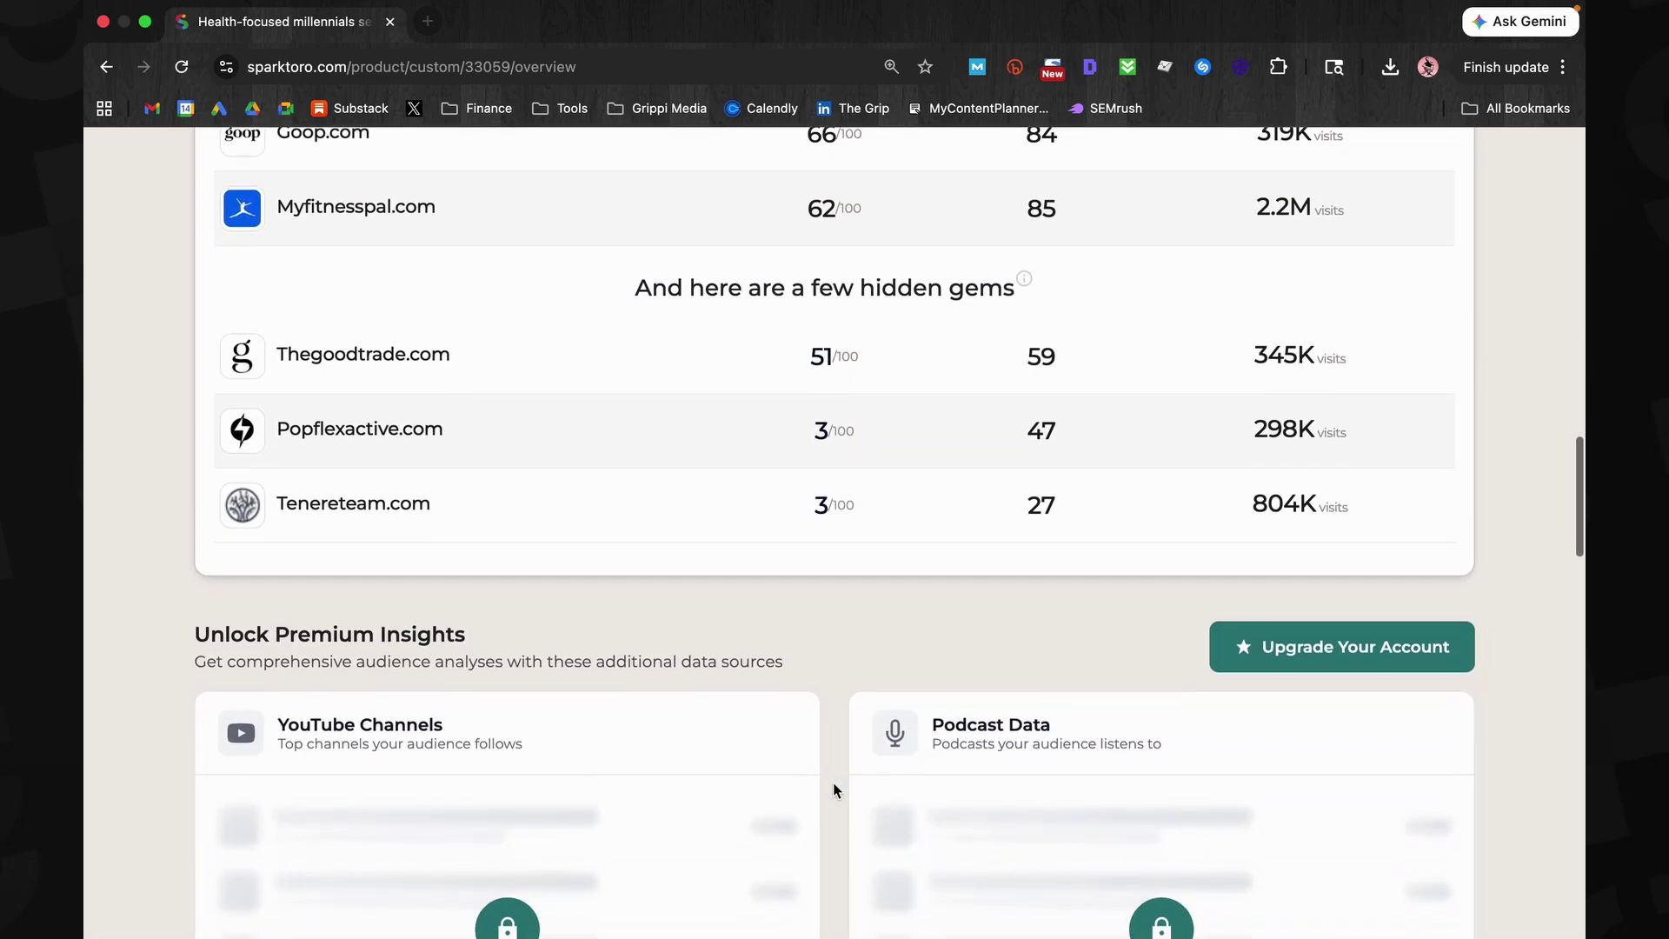
scroll(833, 789, "down", 11)
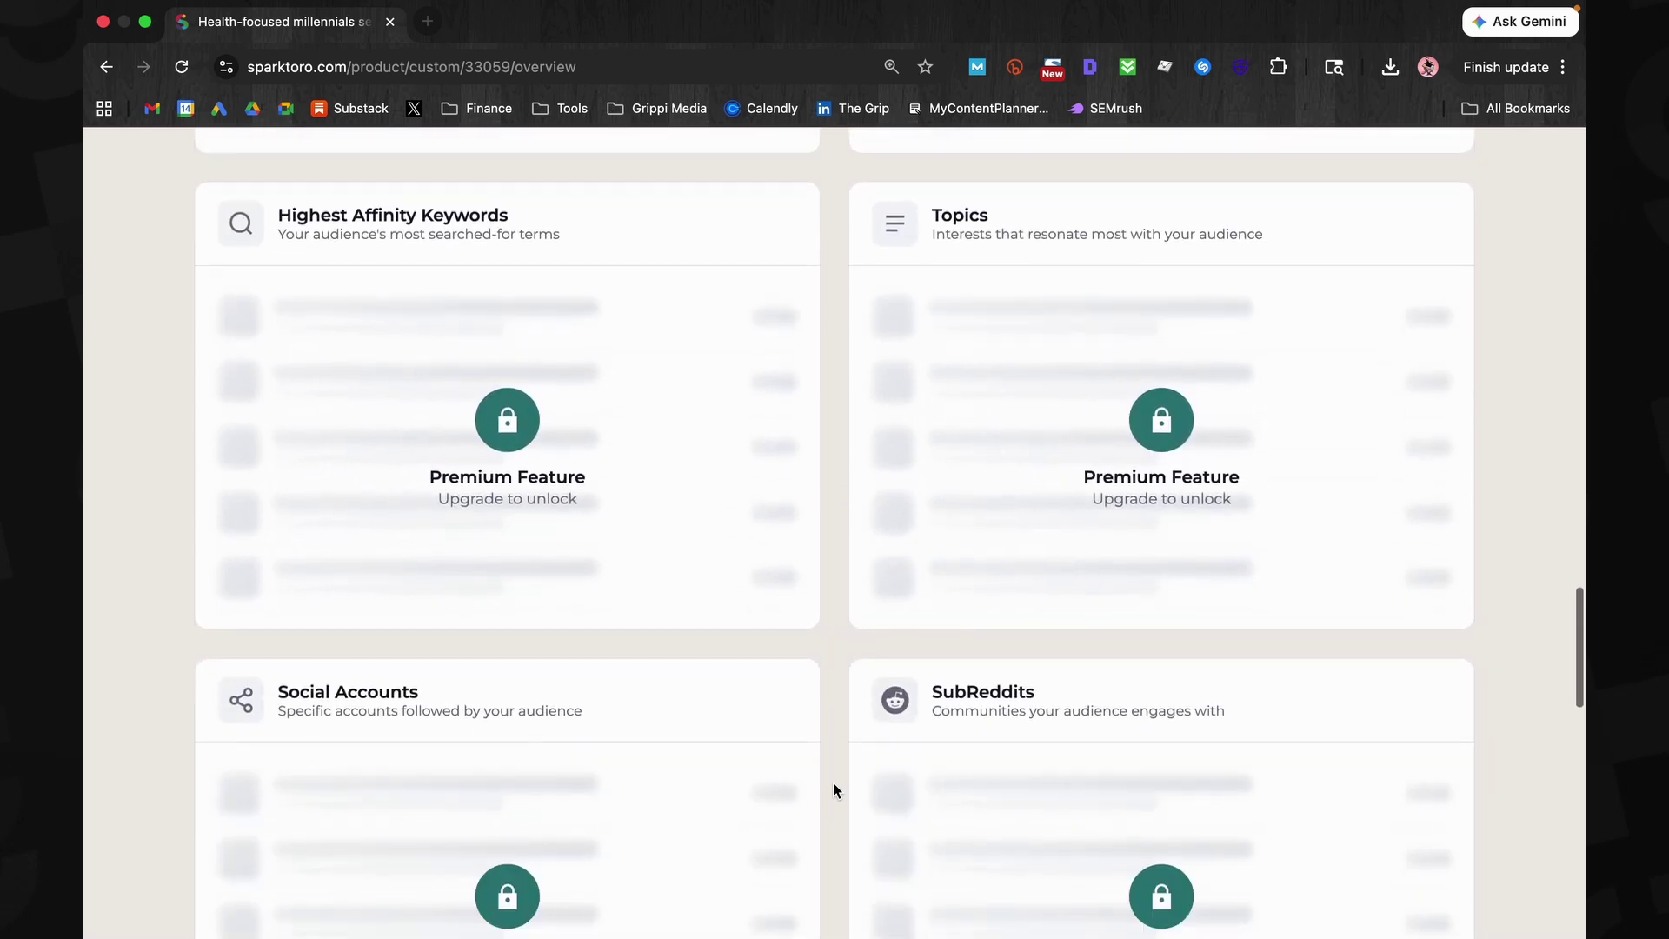
scroll(833, 783, "down", 2)
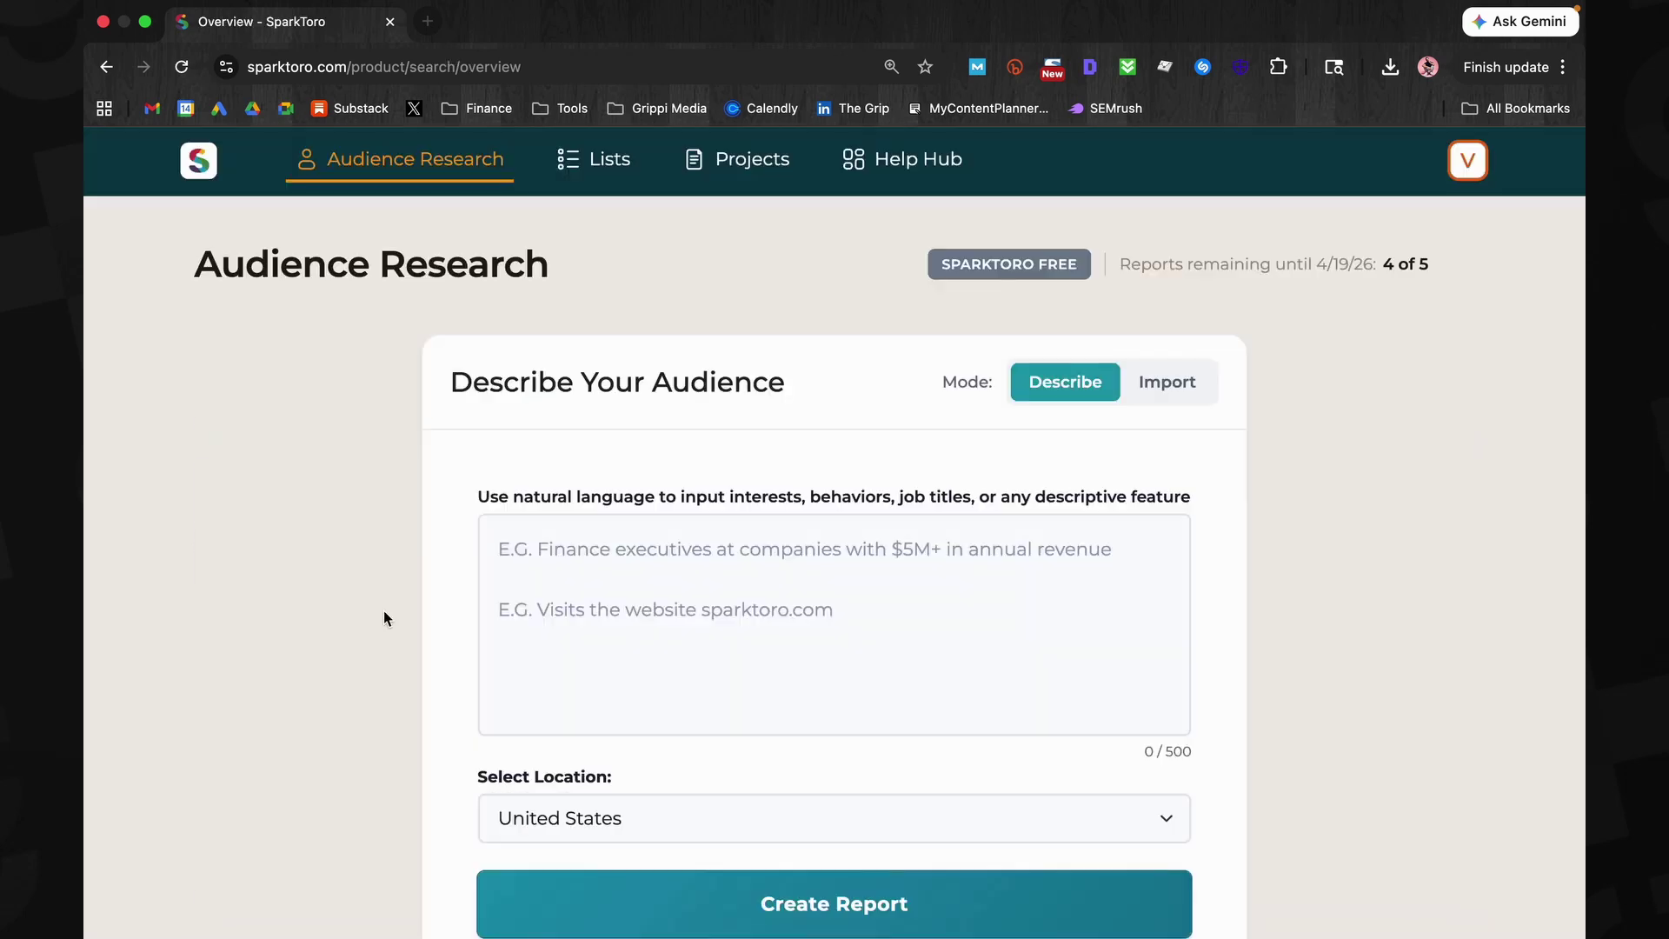
scroll(383, 610, "down", 1)
scroll(384, 610, "down", 1)
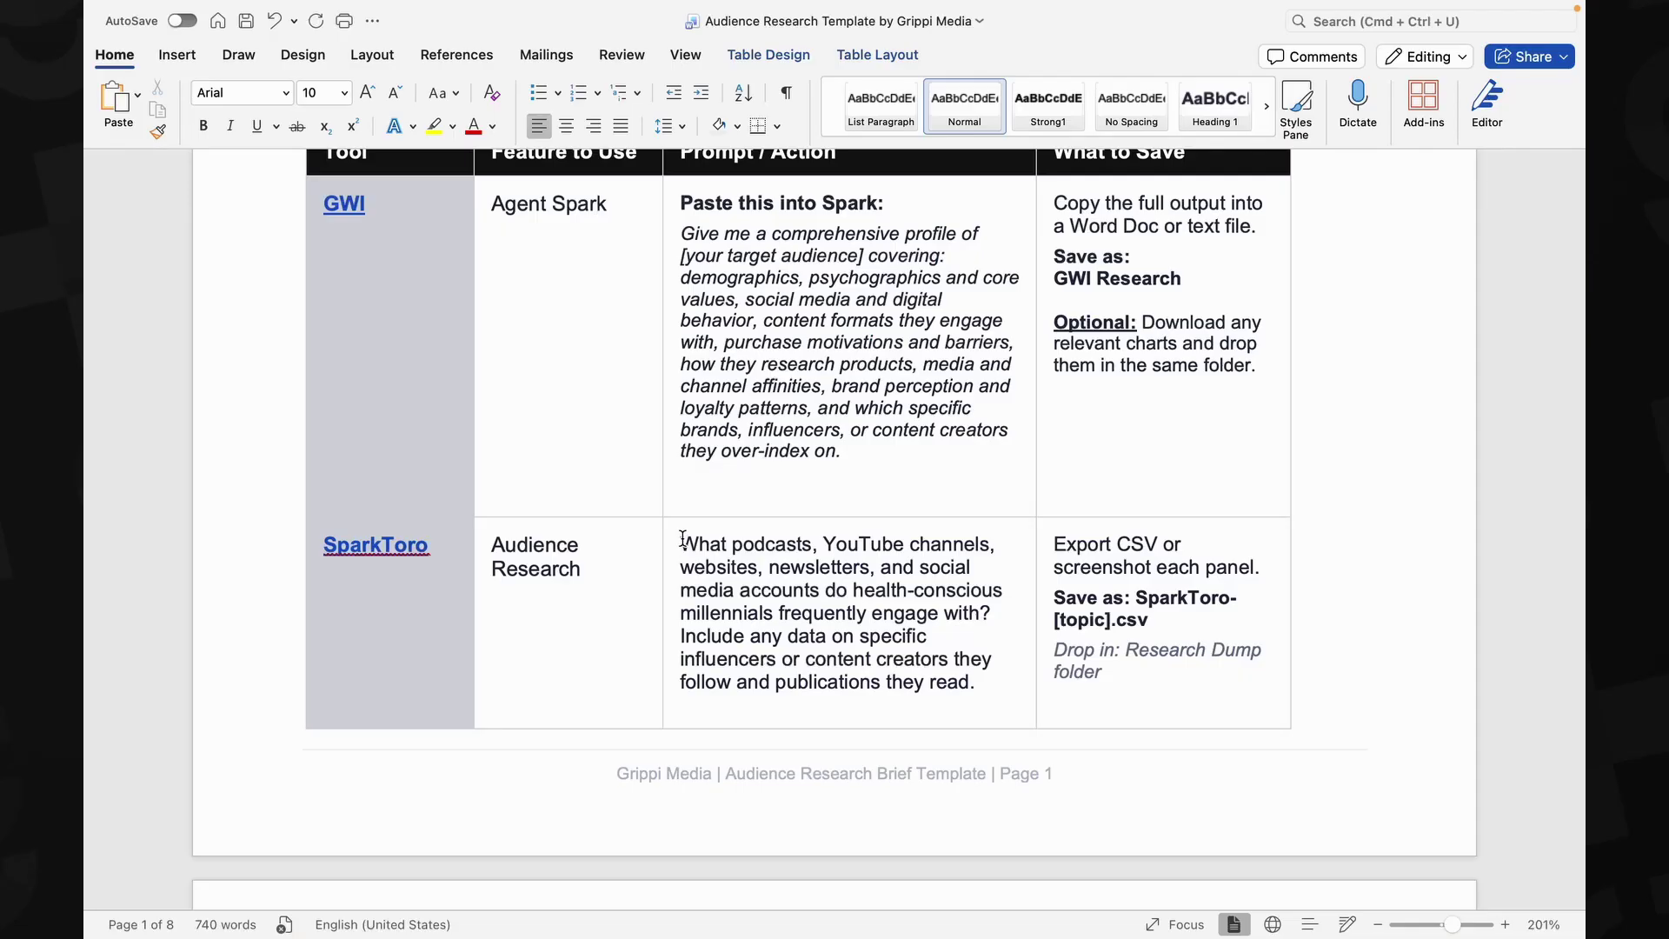
Copy the SparkToro prompt about podcasts, channels, websites and influencers from the Word template and create a United States SparkToro report with it
left_click_drag(680, 544, 947, 697)
key("super+c")
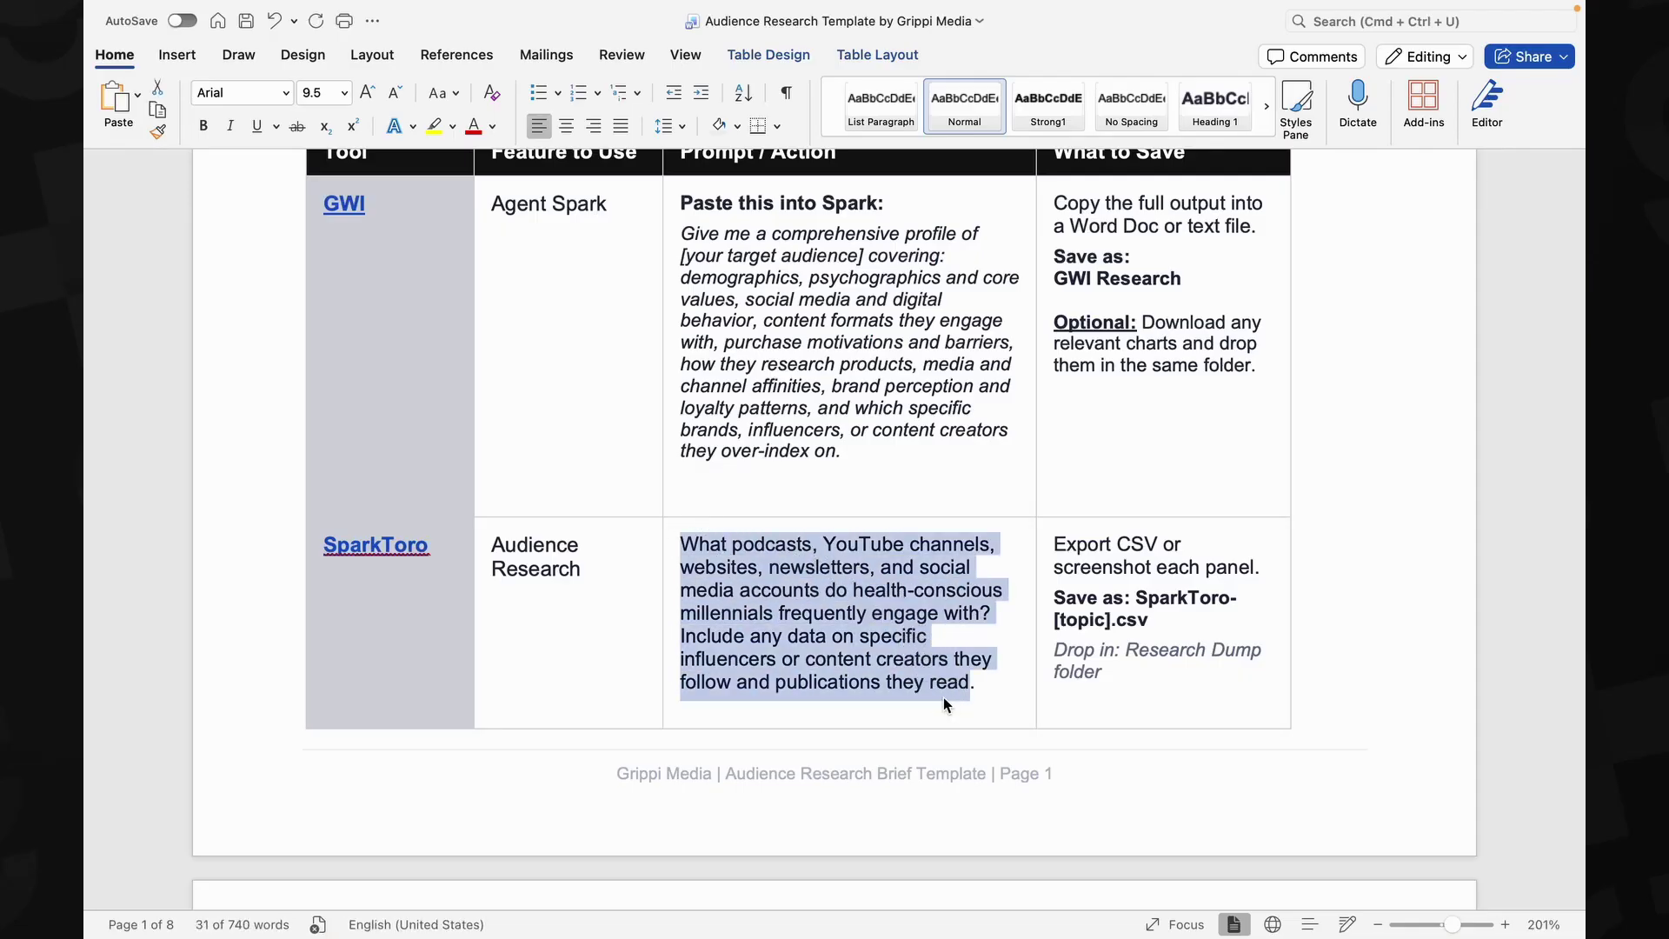
key("ctrl+Up")
left_click(886, 575)
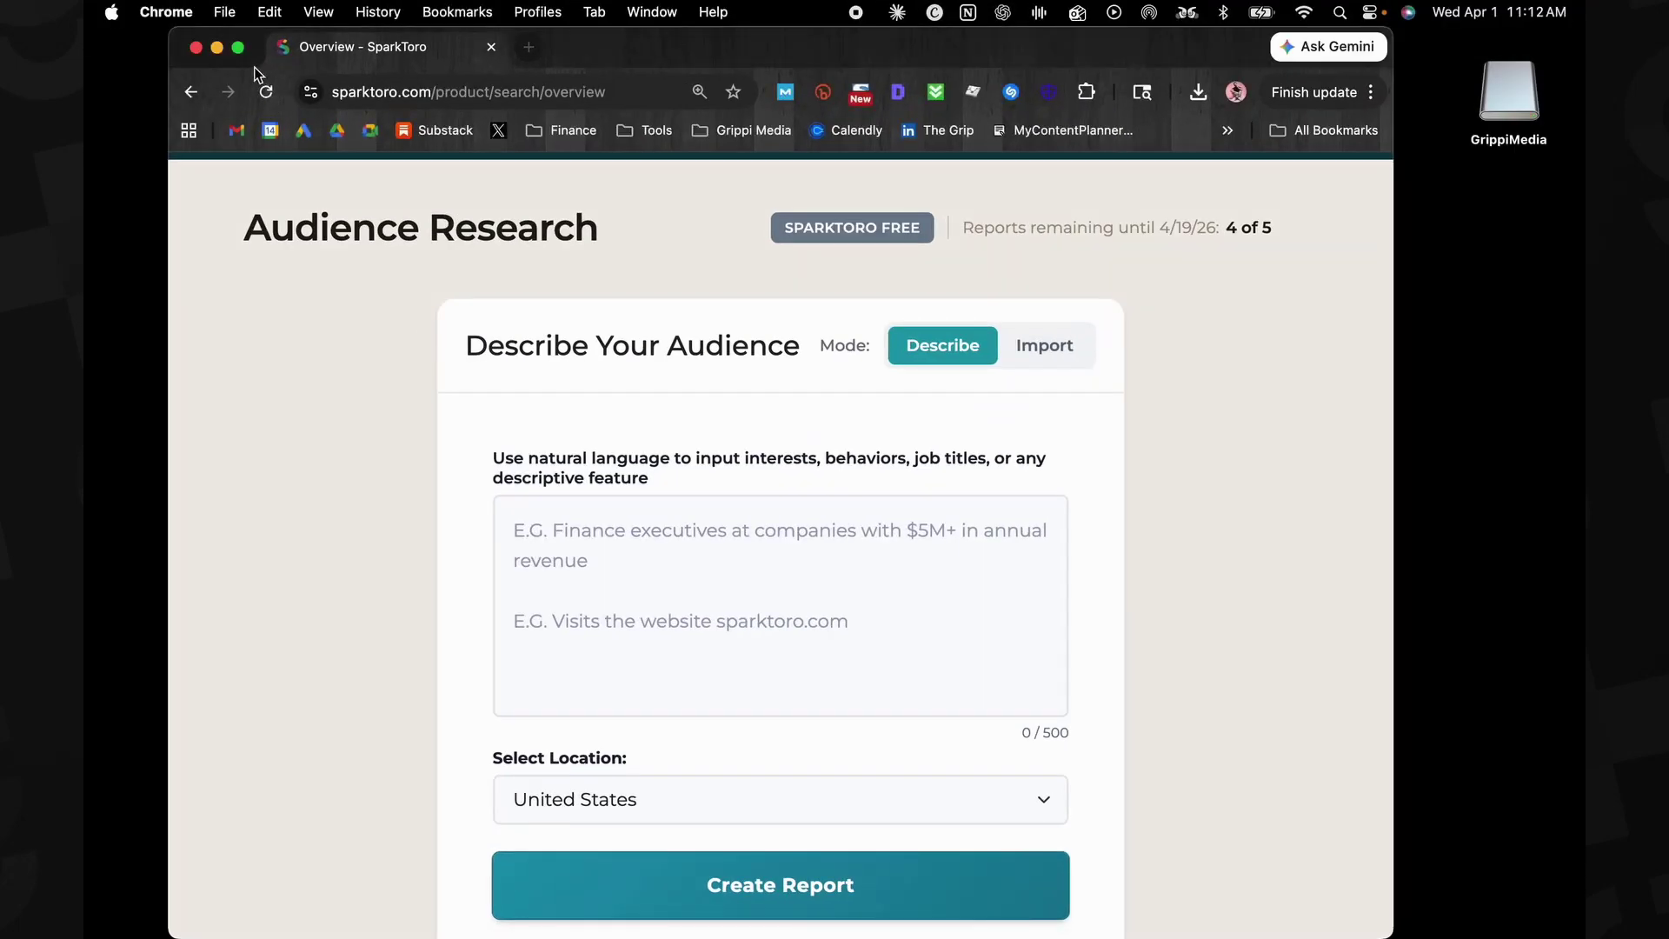
left_click(238, 48)
left_click(613, 505)
key("super+v")
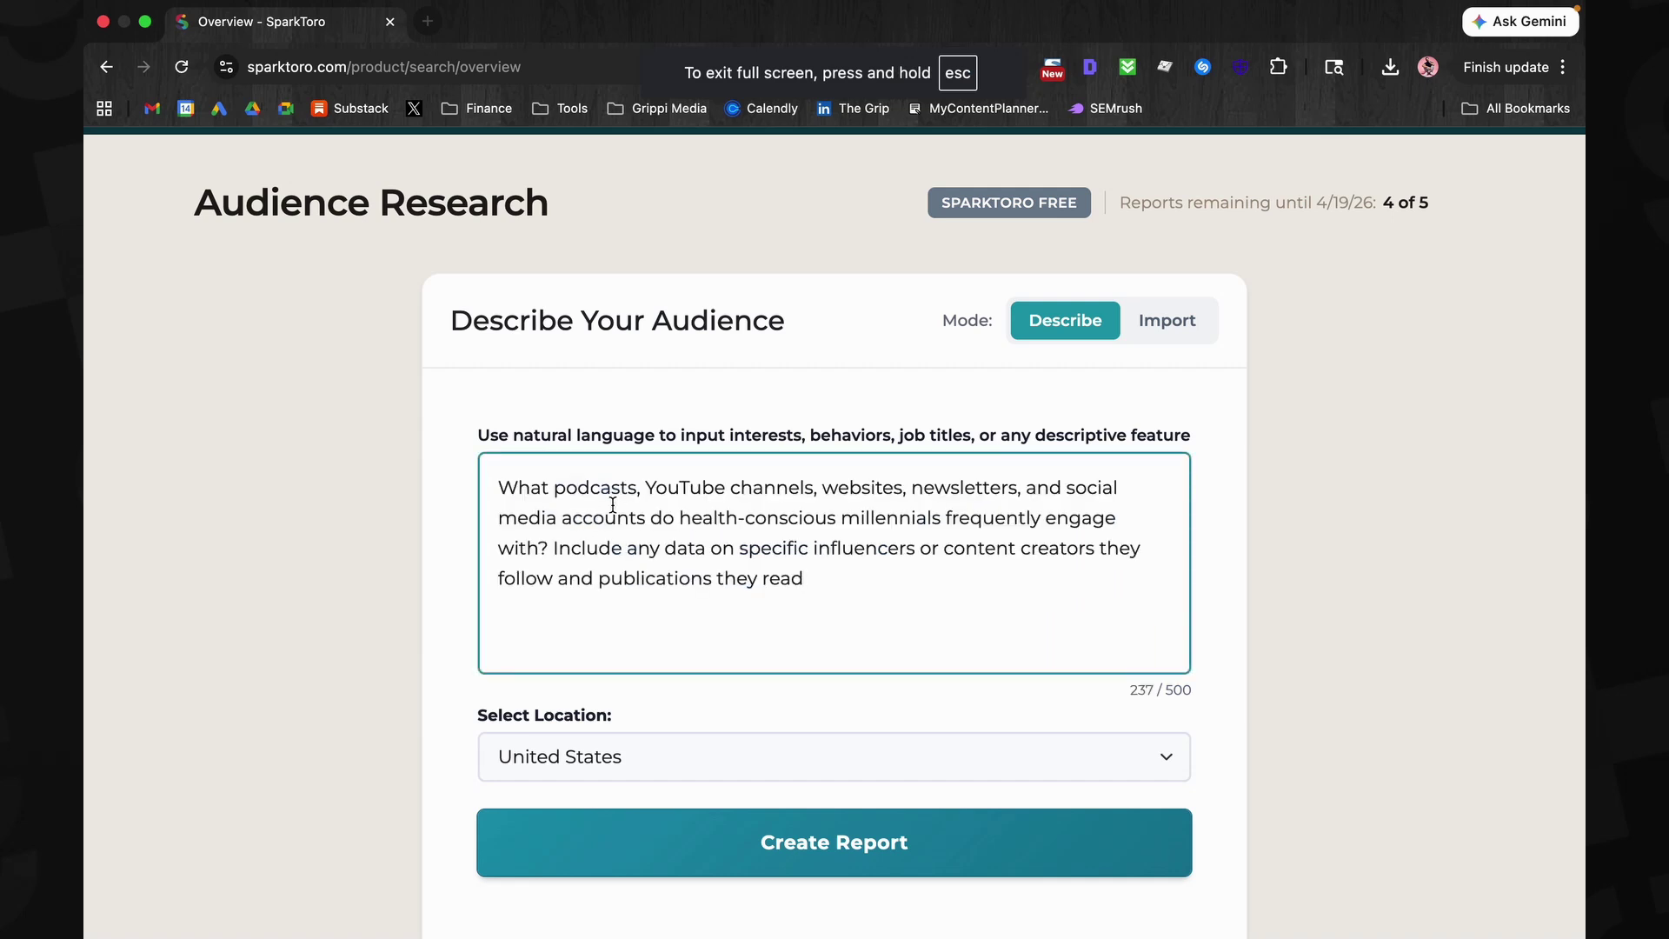
left_click(901, 838)
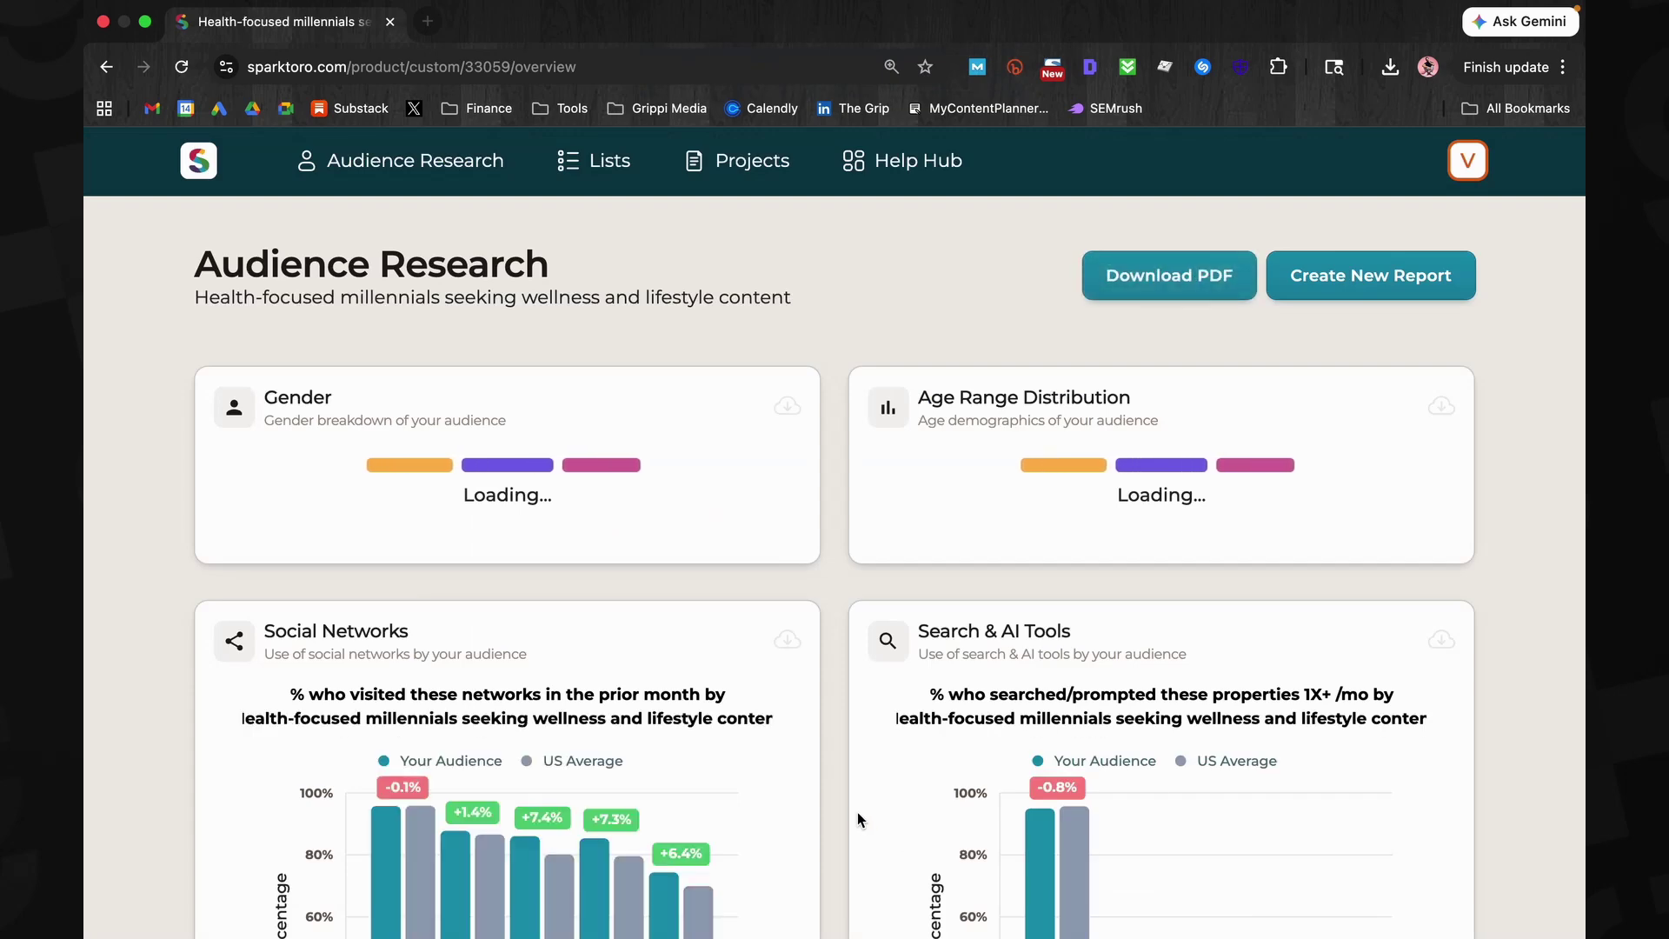
Review the SparkToro report on health-focused millennials, download it as a PDF and move the file into the Research Dump folder
scroll(833, 783, "down", 3)
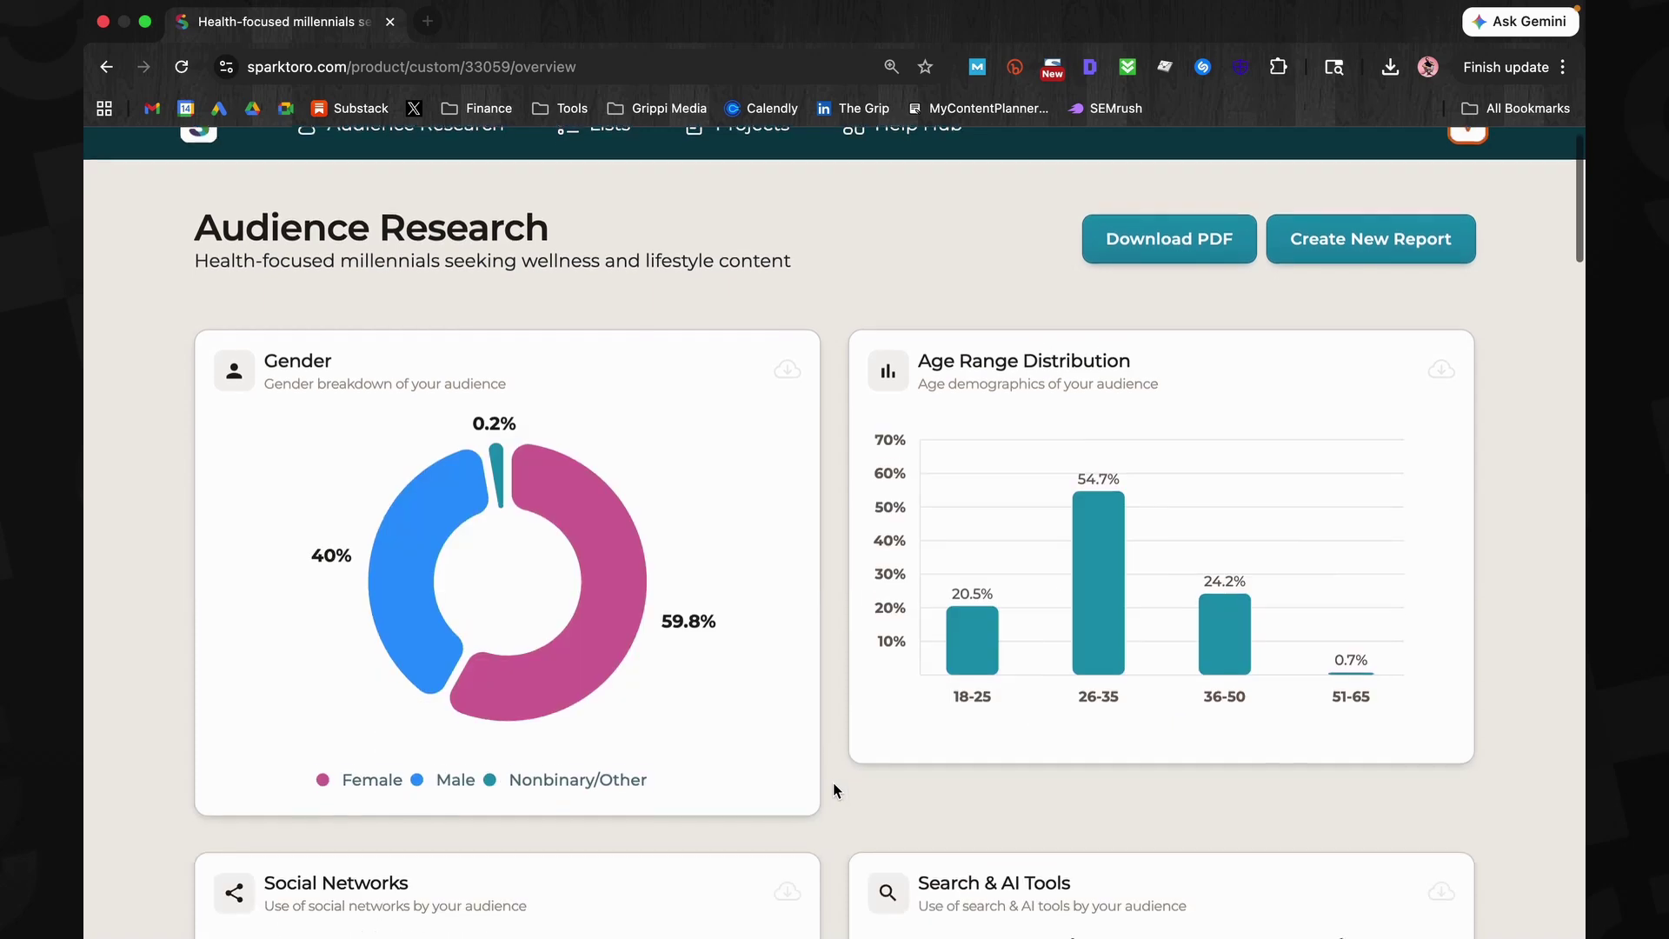
scroll(833, 789, "down", 7)
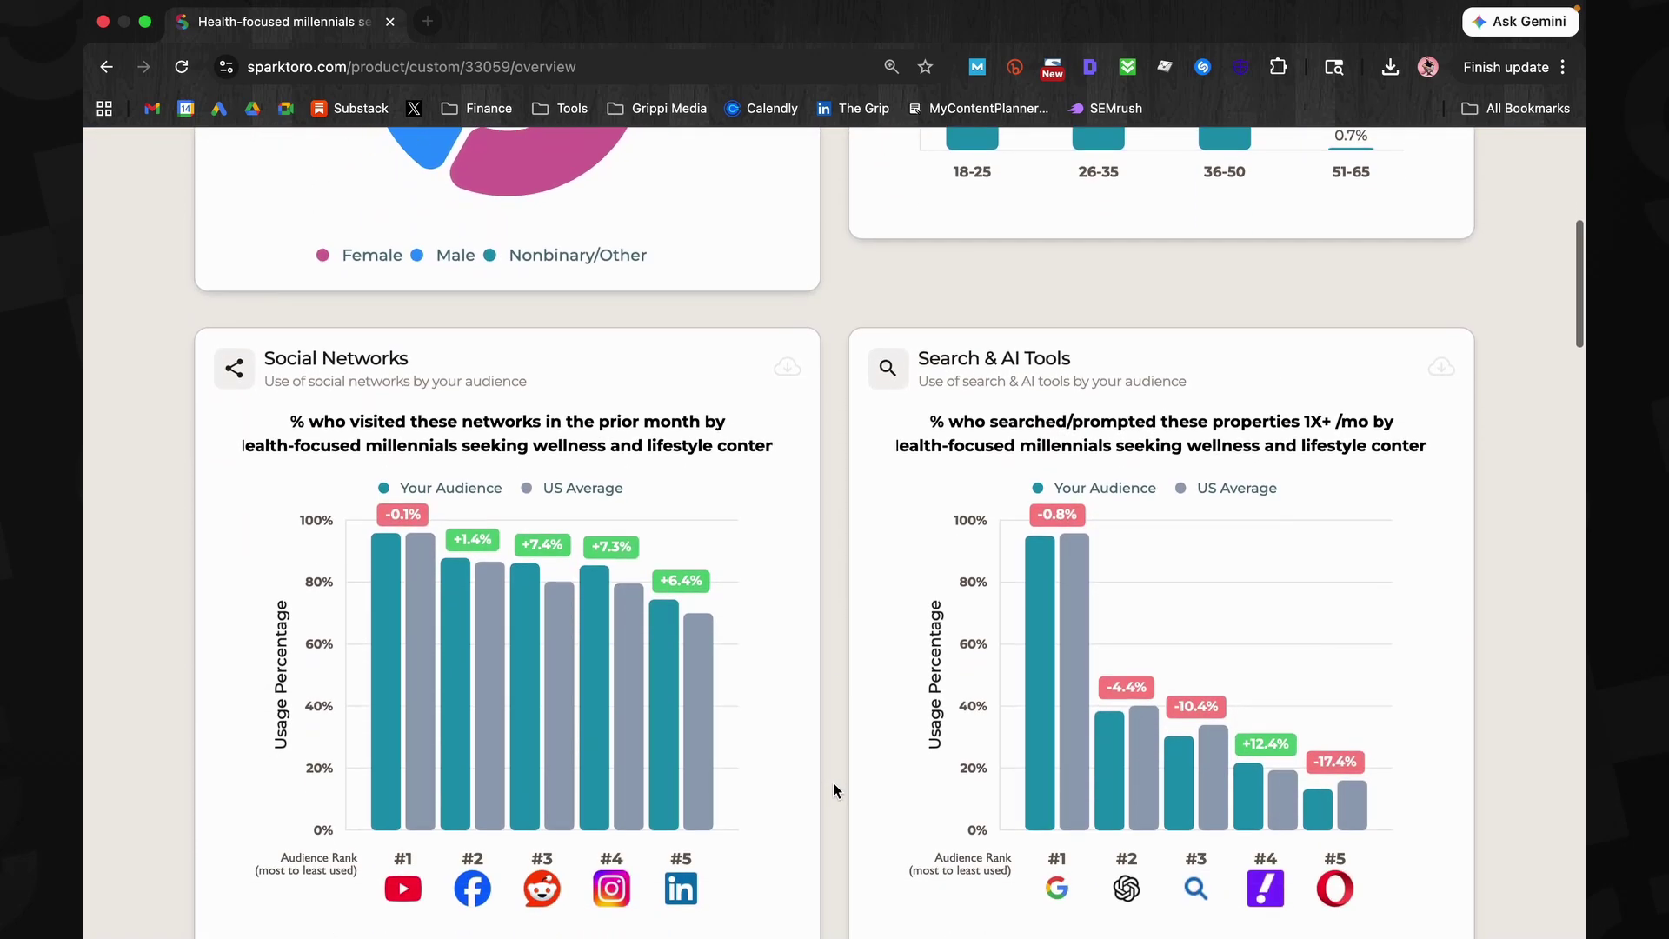
scroll(833, 789, "down", 9)
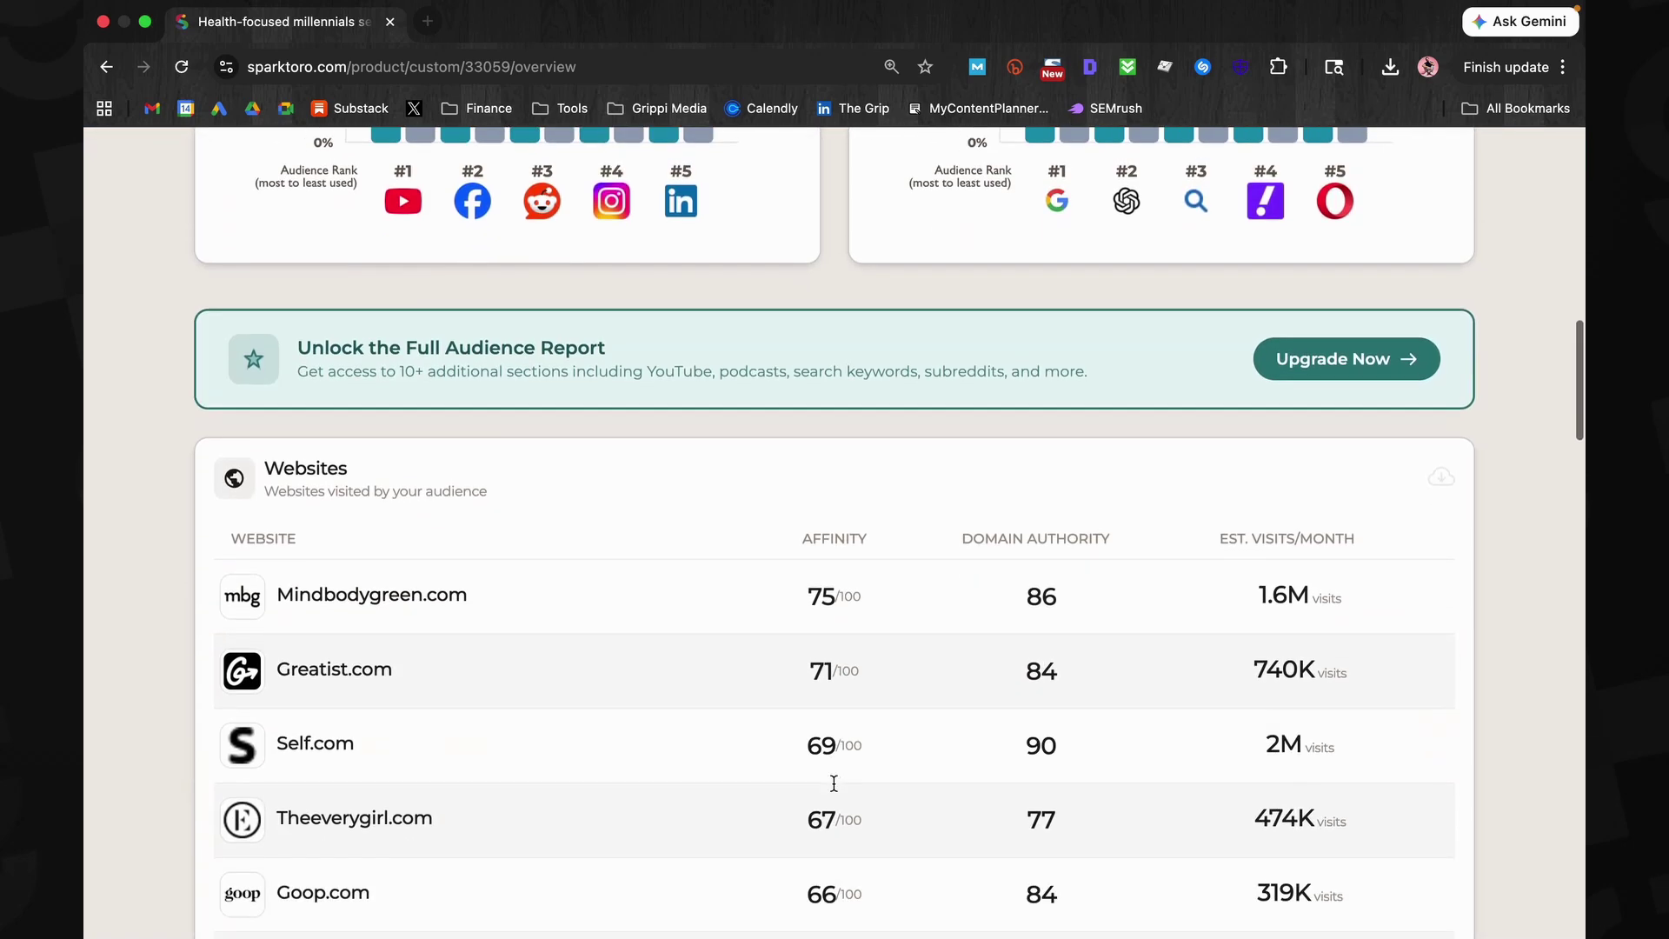
scroll(832, 783, "down", 6)
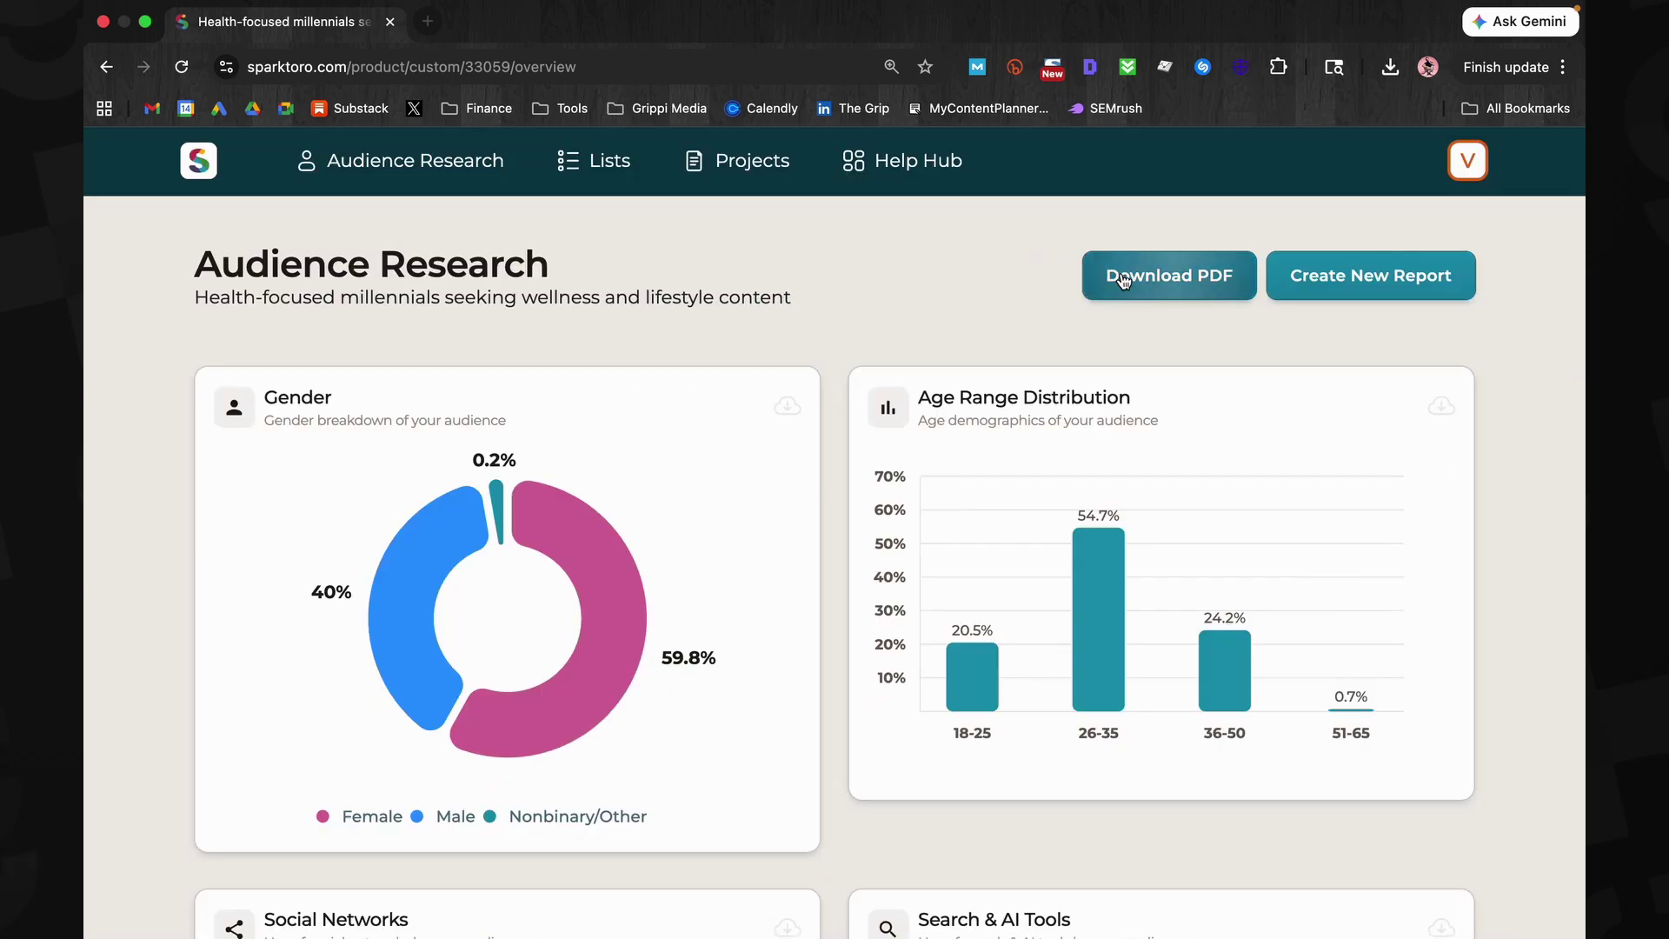
left_click(1121, 276)
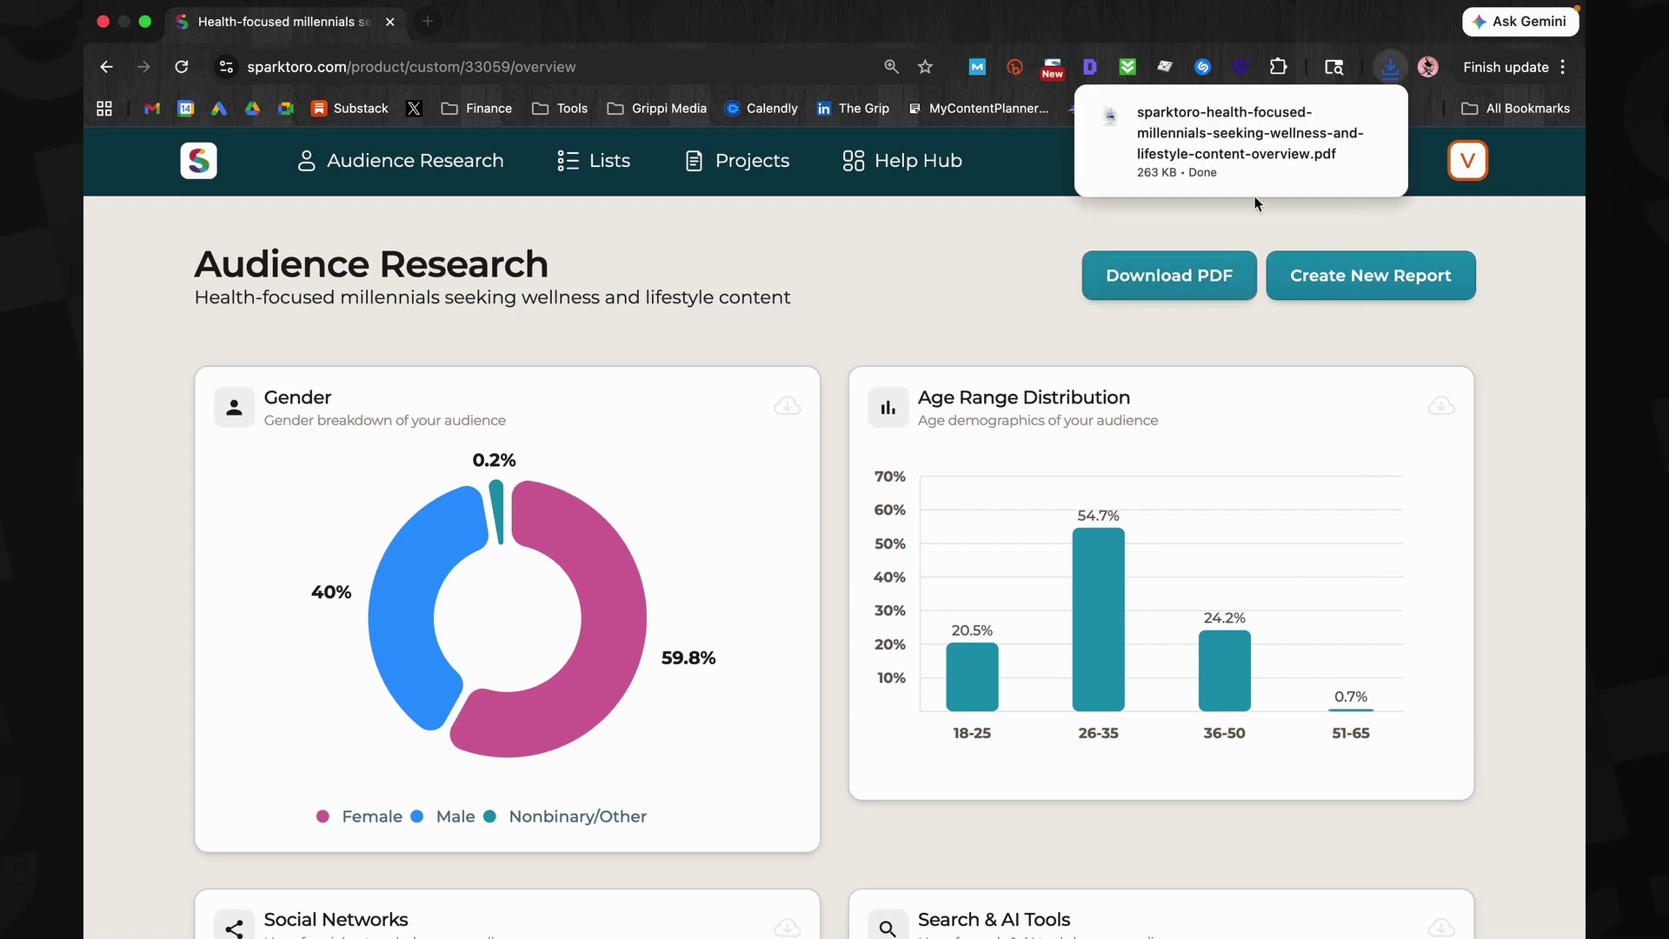
mouse_move(485, 8)
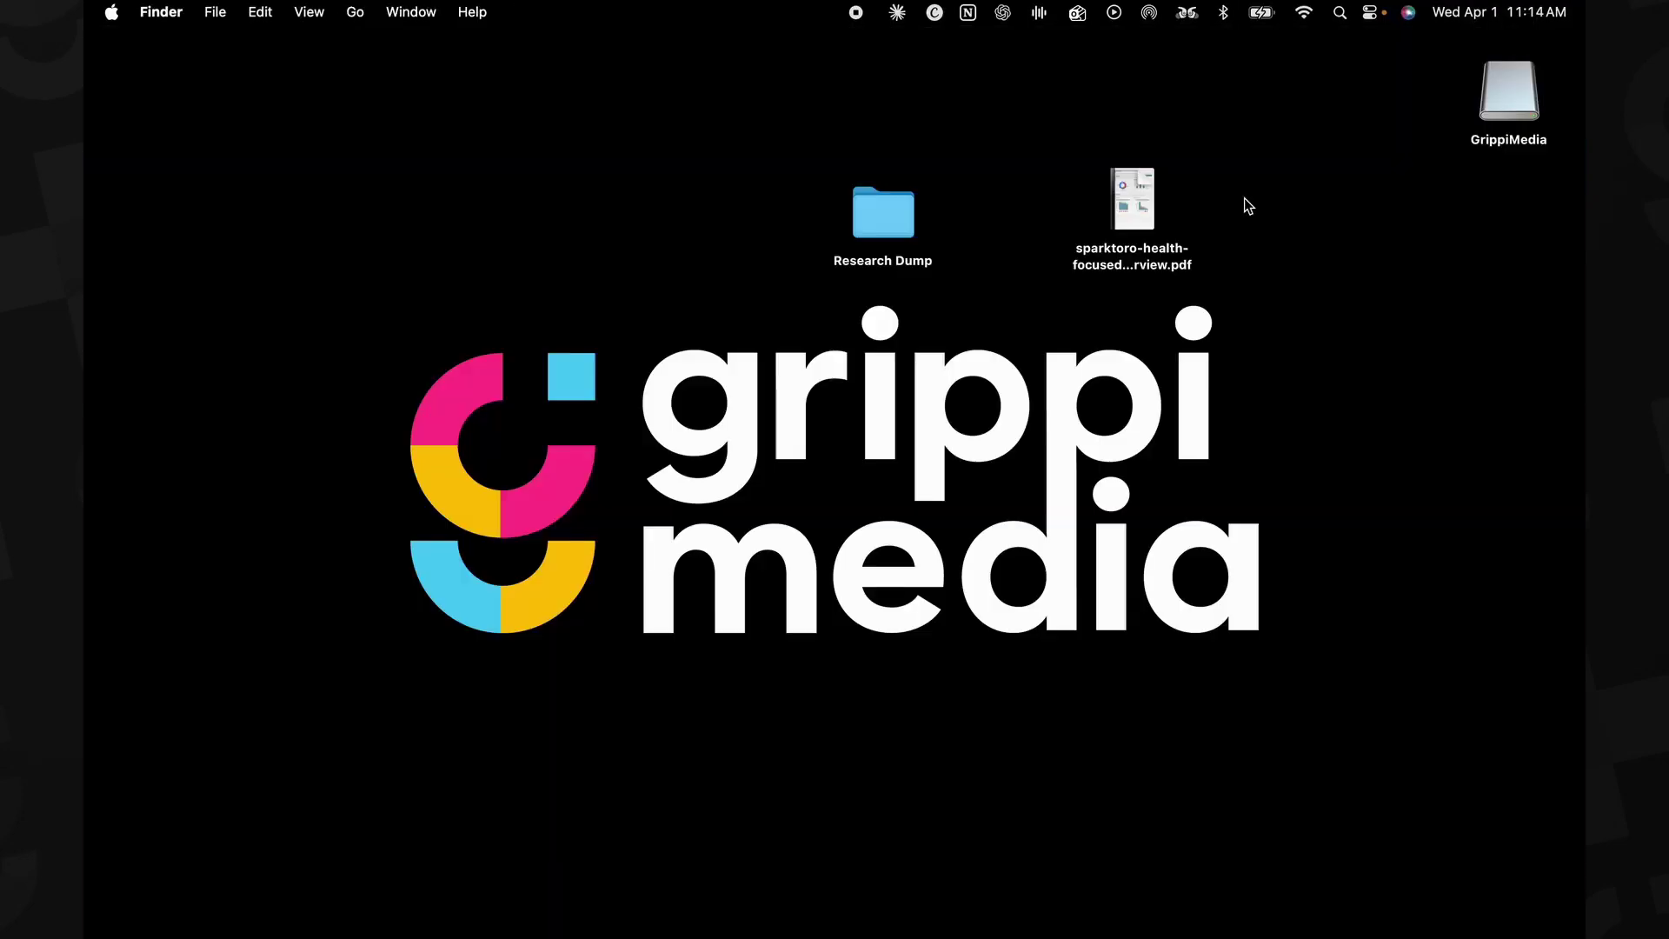
left_click_drag(1154, 196, 899, 215)
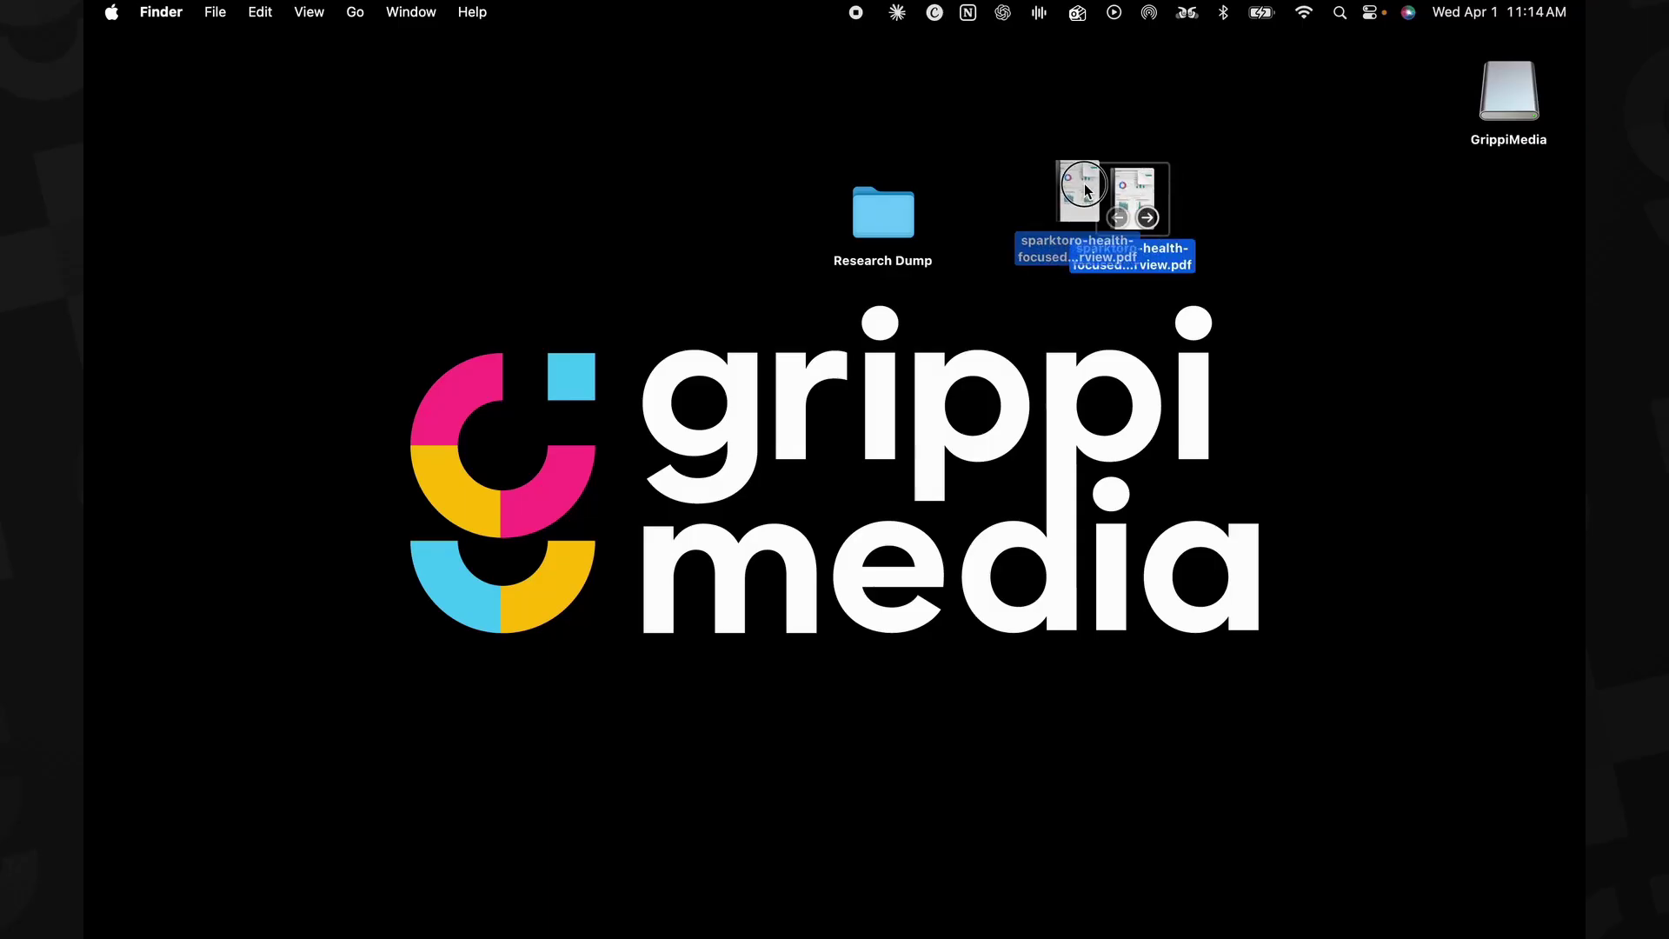
left_click_drag(1130, 204, 898, 215)
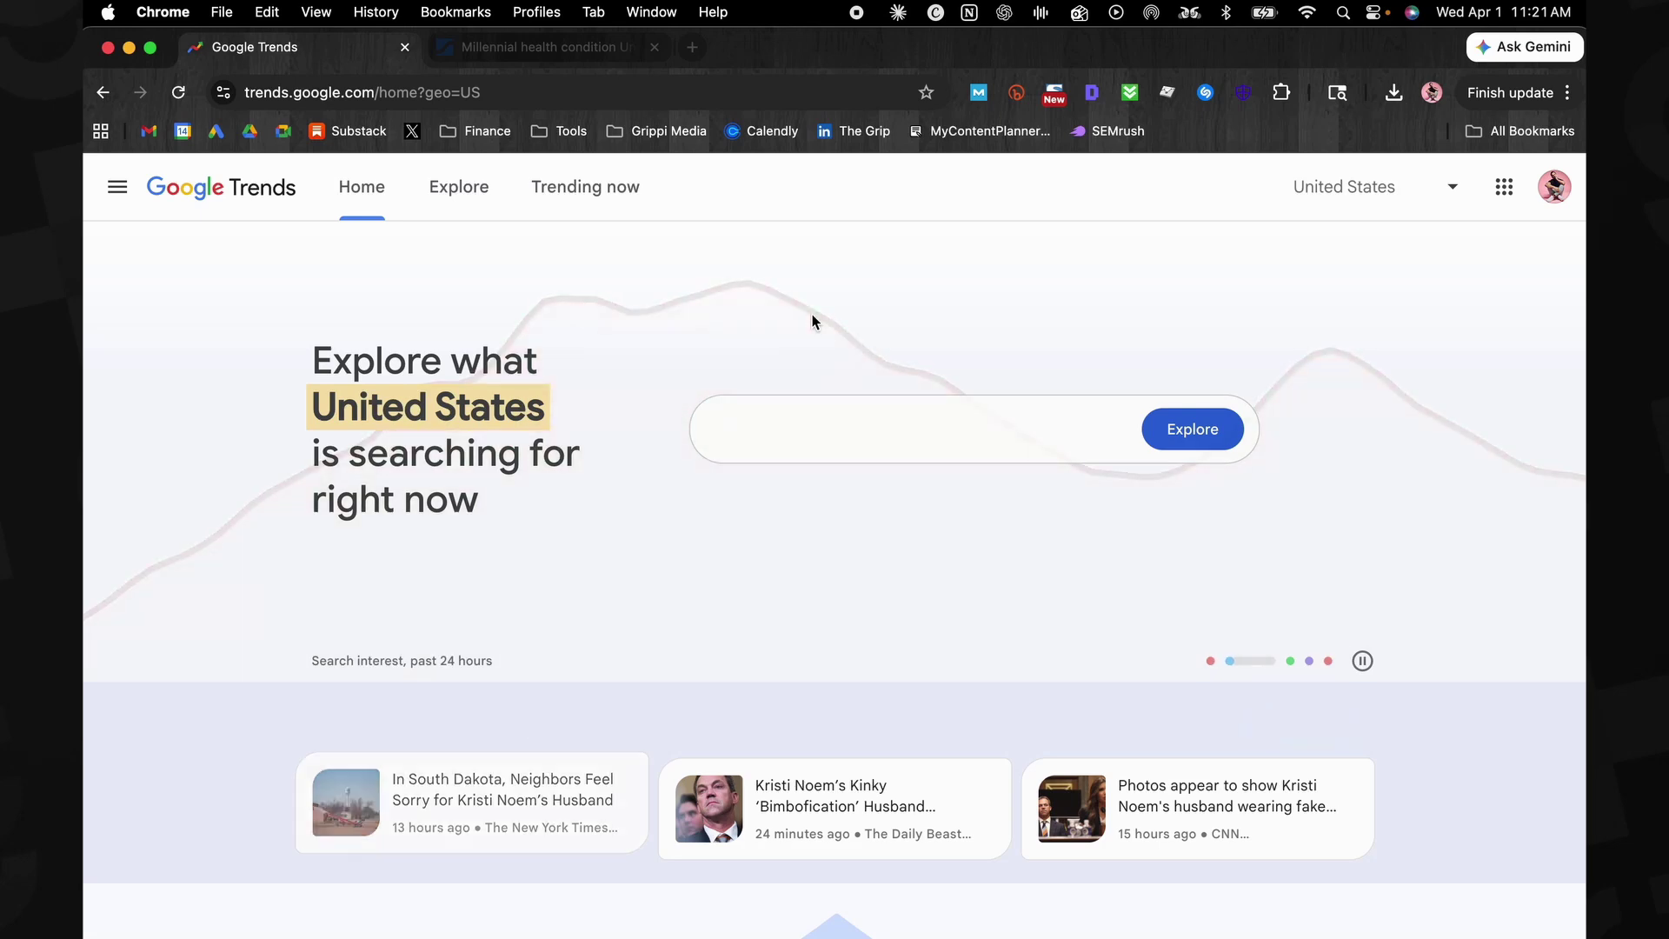
Explore the Gut health topic in Google Trends and switch to the classic Explore view, dismissing the banner
left_click(868, 428)
type("gut health")
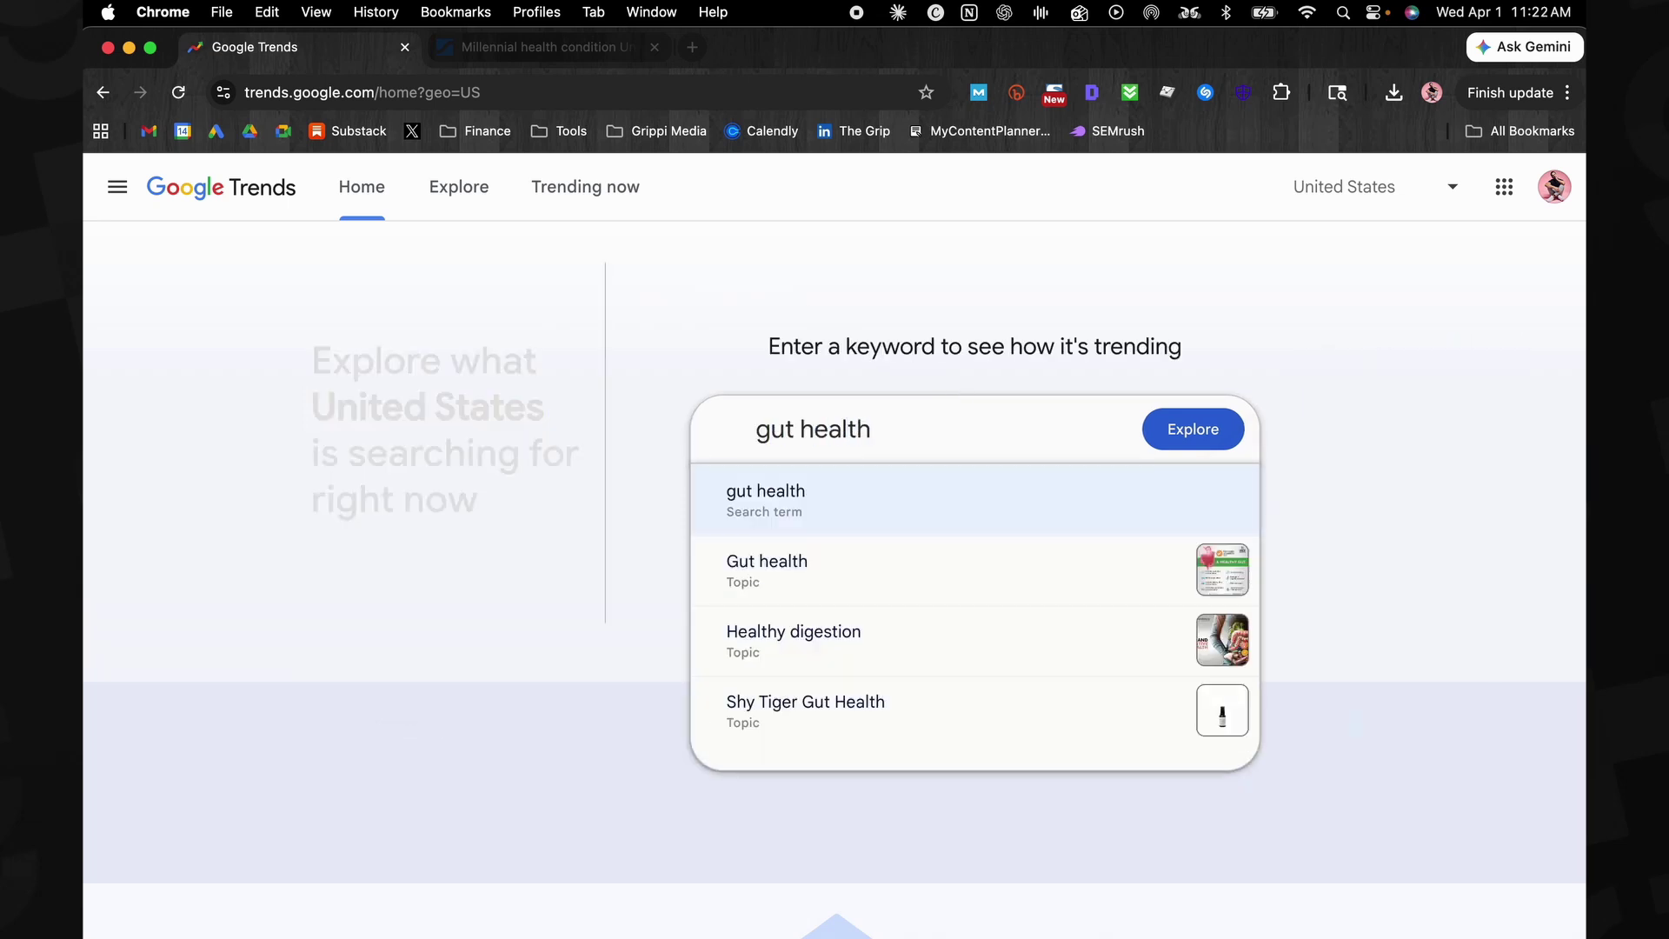
left_click(833, 569)
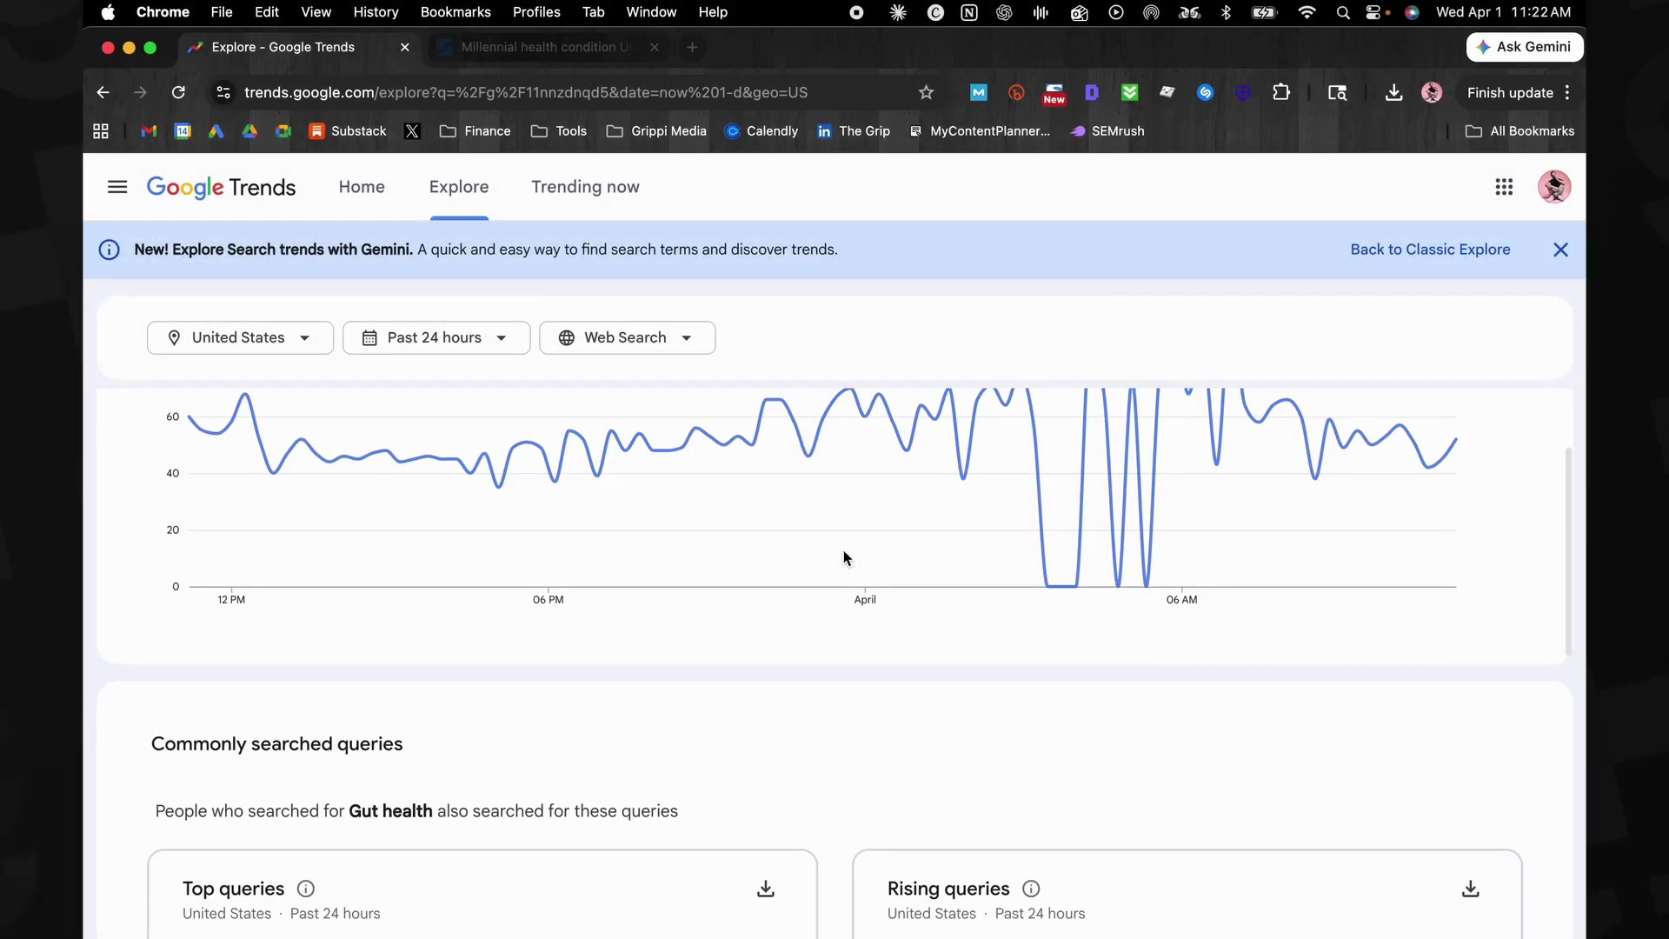
scroll(843, 557, "down", 1)
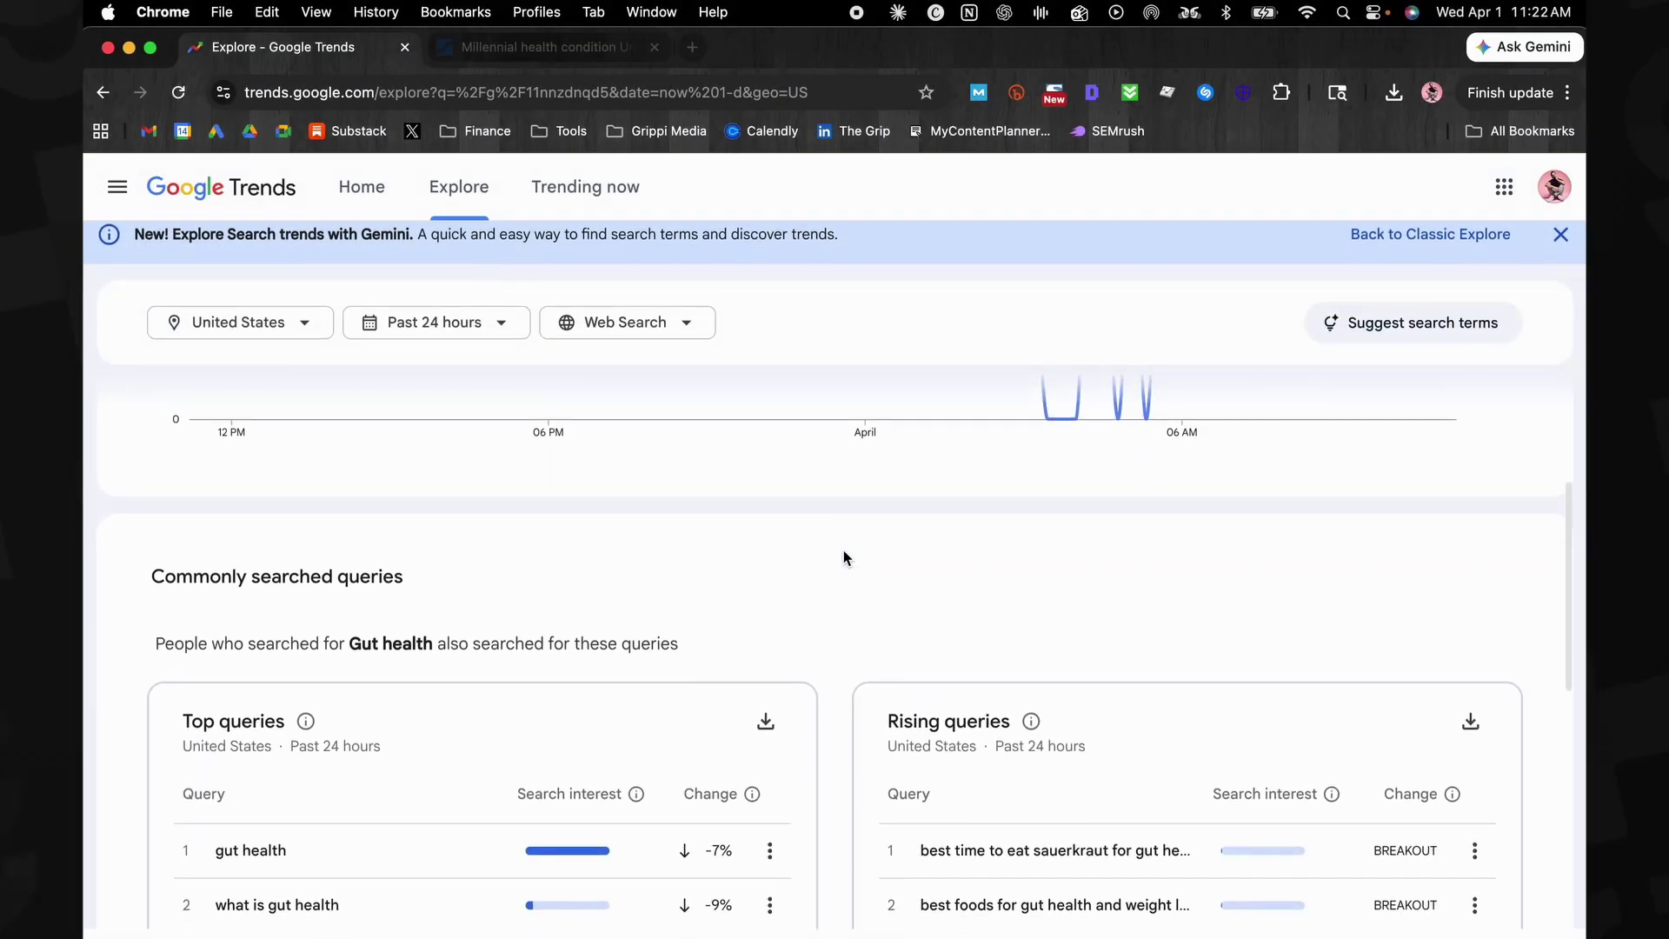
scroll(843, 557, "down", 15)
scroll(843, 557, "up", 20)
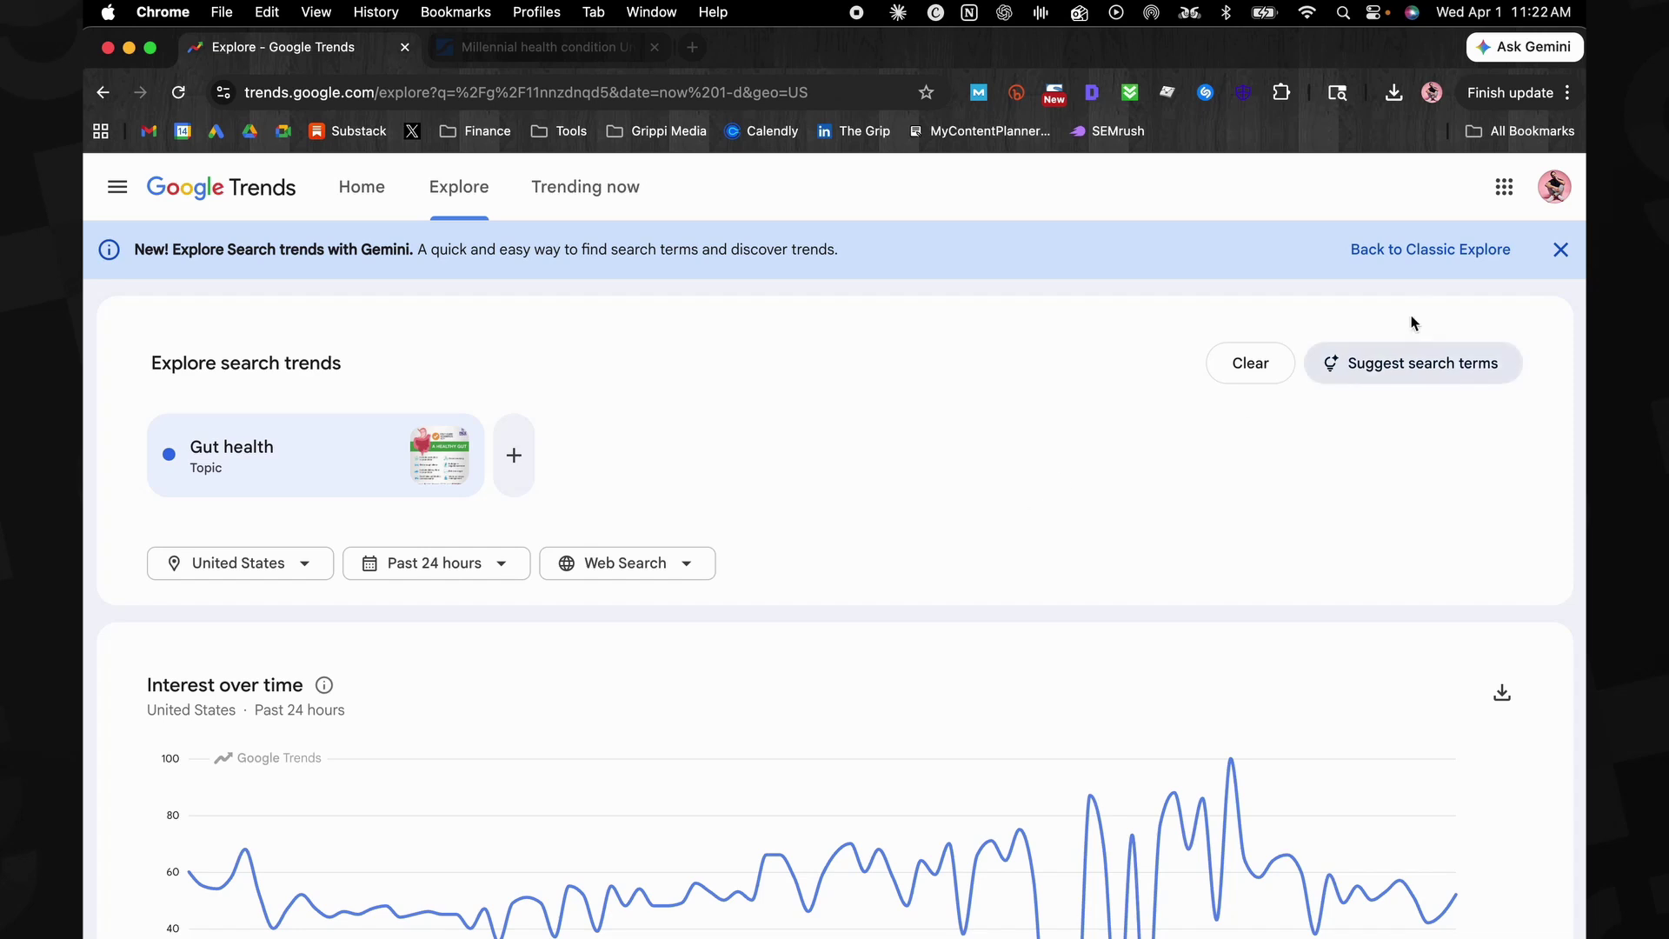
left_click(1395, 254)
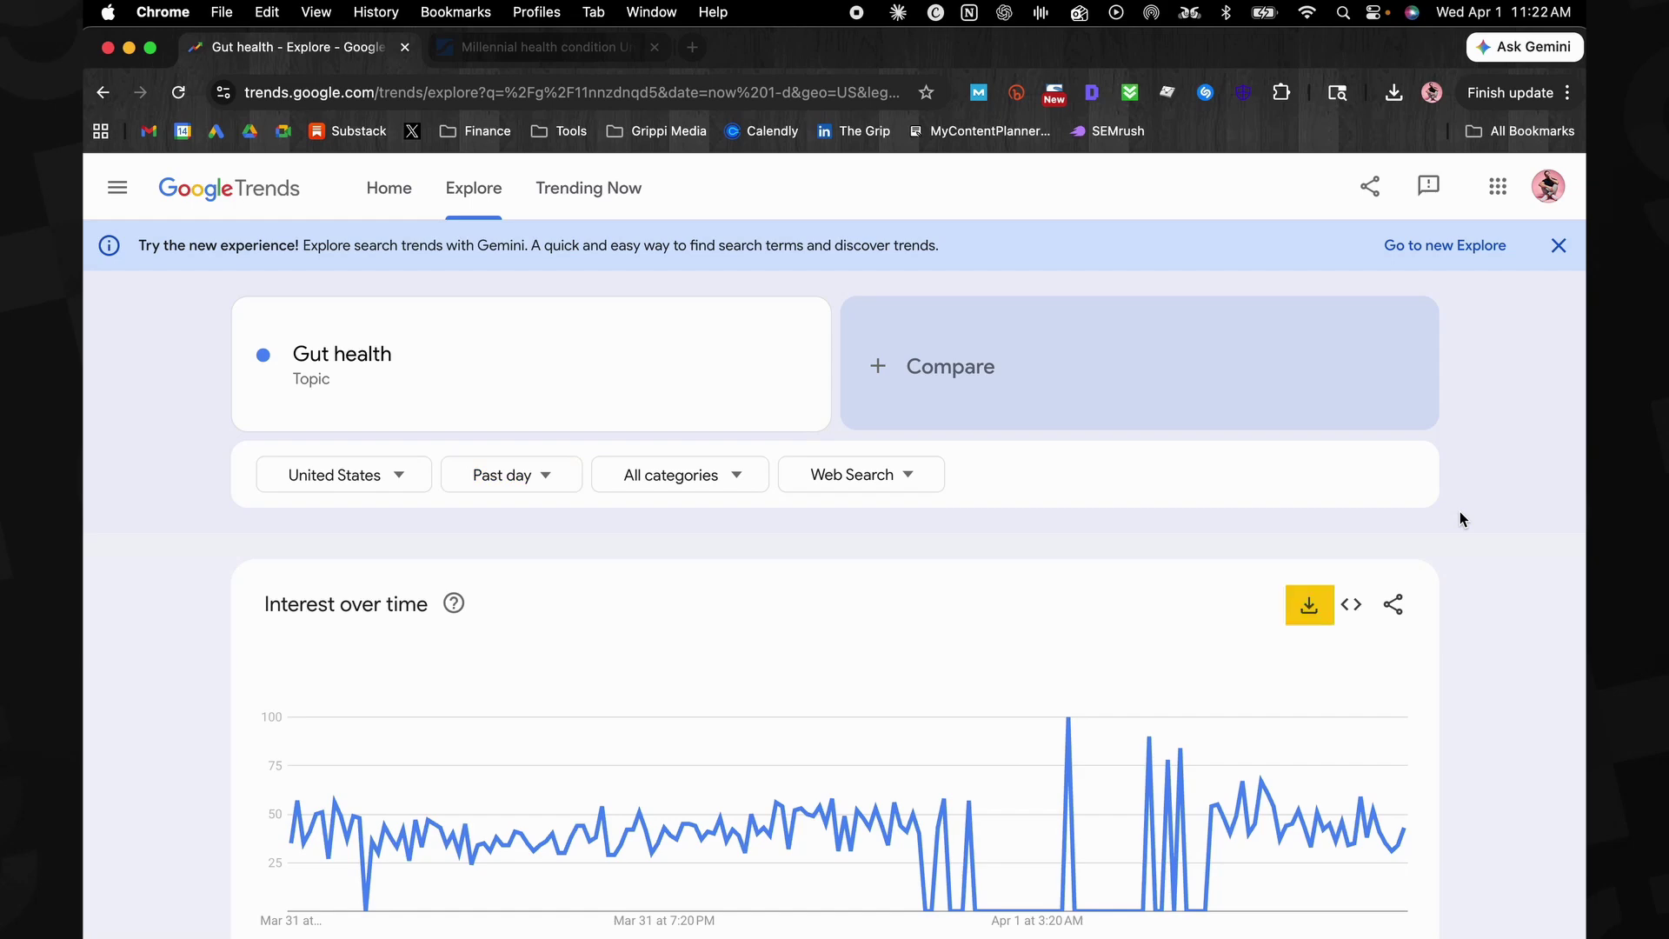
left_click(1559, 246)
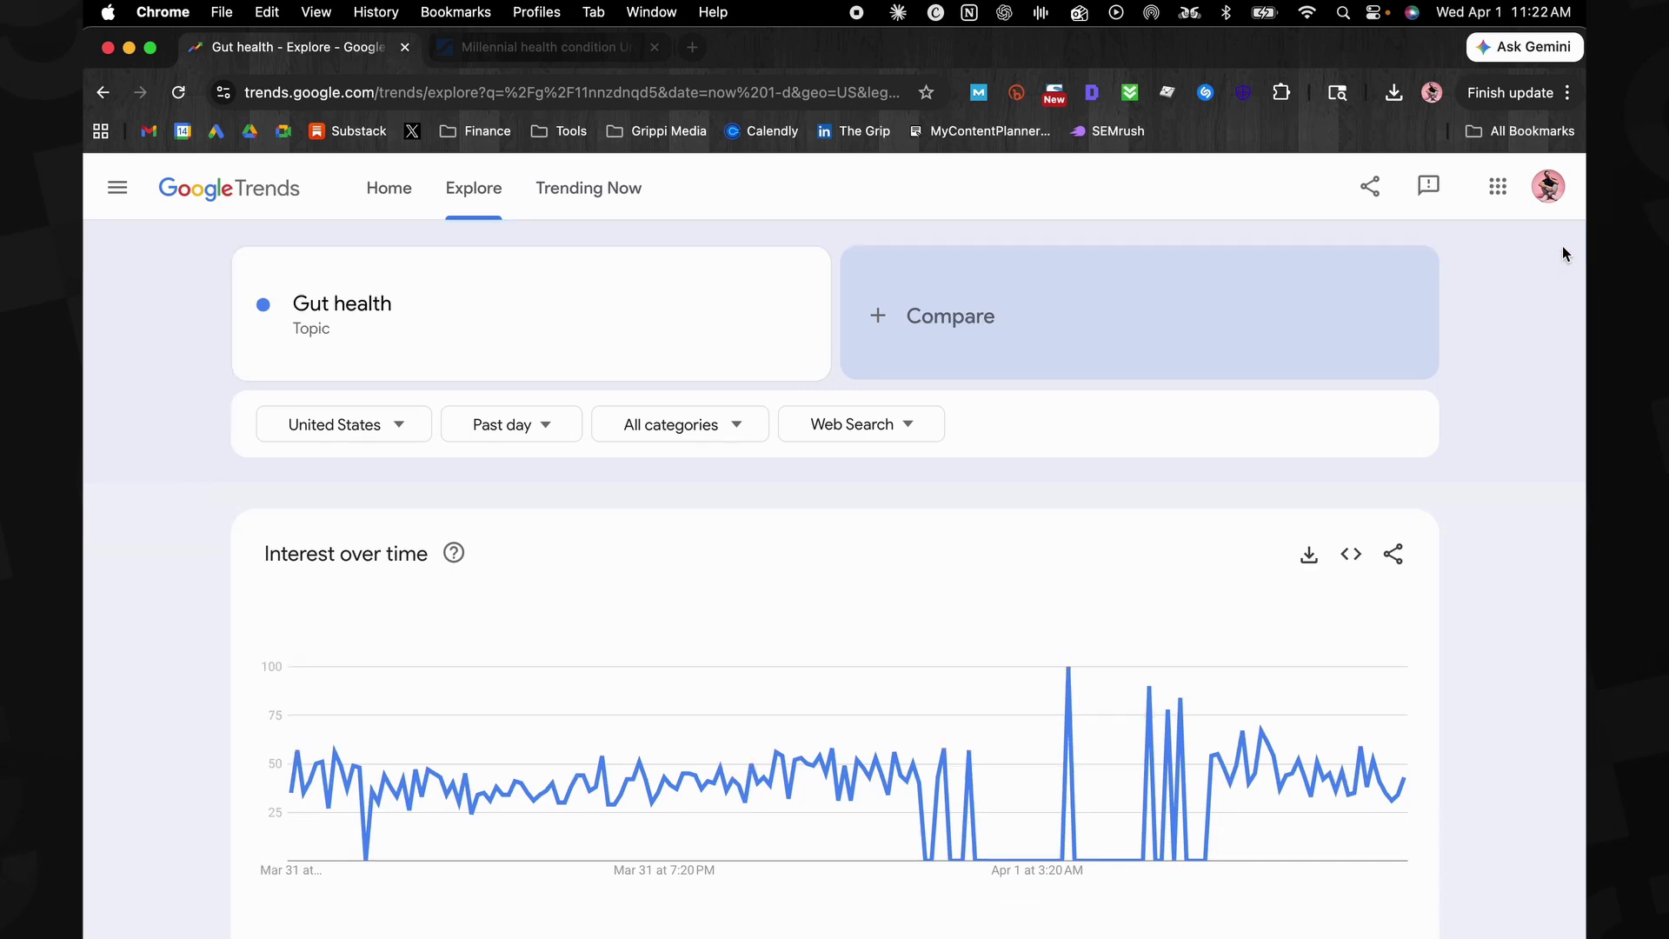
Export the interest over time, subregion, related topics and related queries data as CSV files and move them into the Research Dump folder
scroll(1509, 390, "down", 3)
left_click(1308, 411)
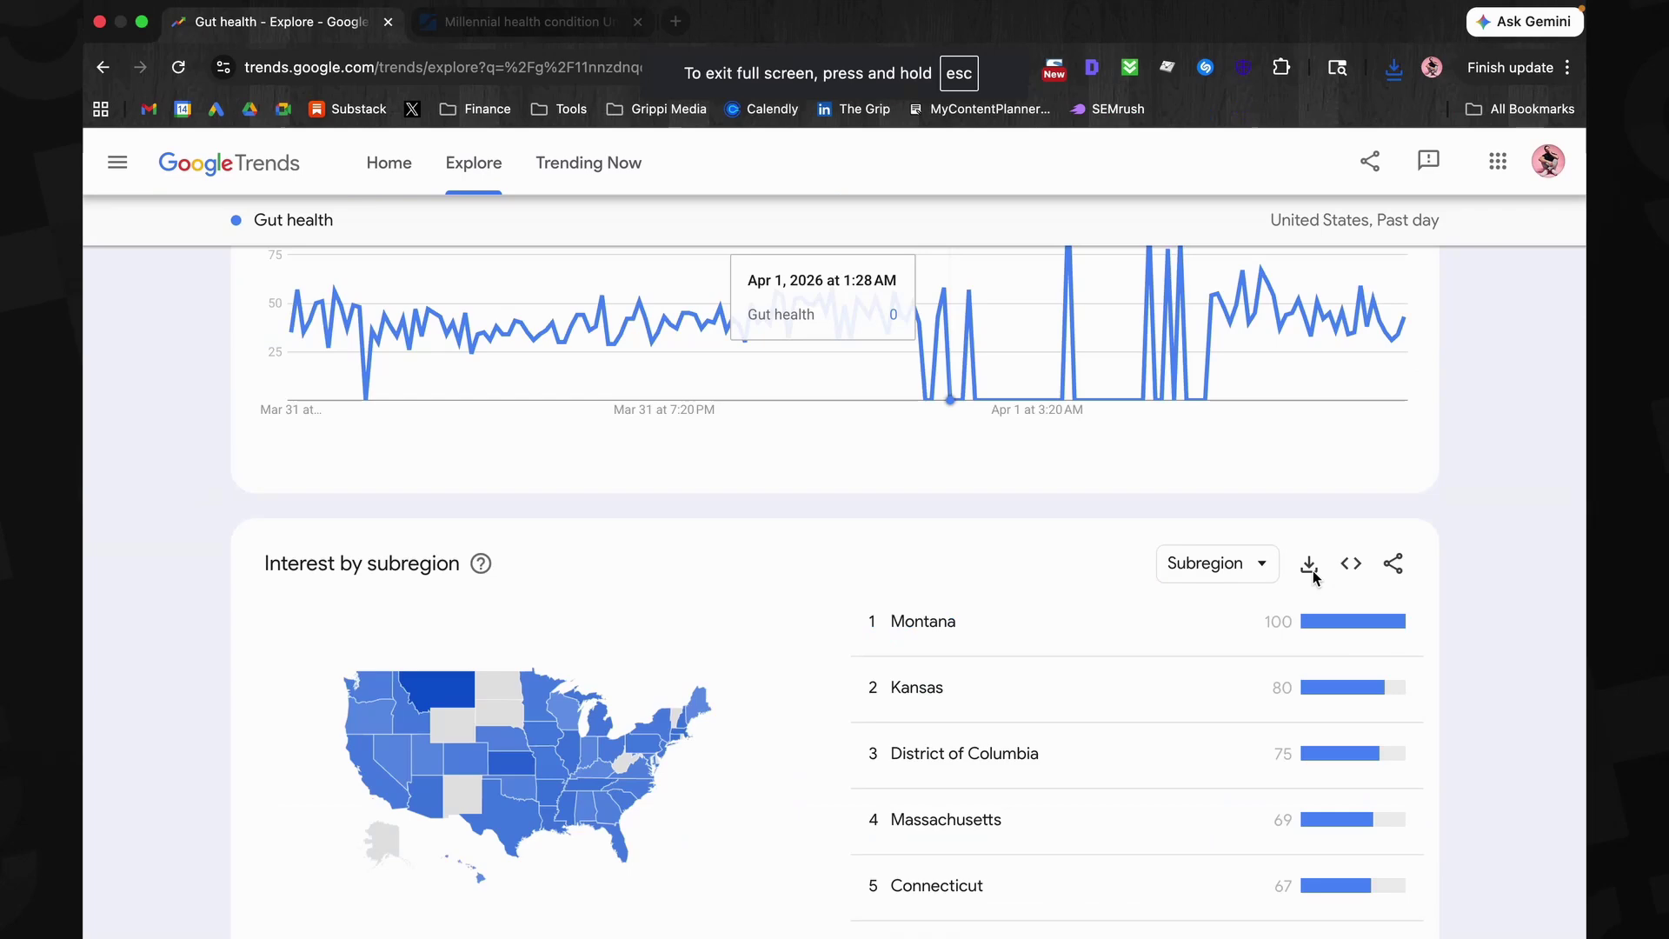
left_click(1308, 568)
scroll(1308, 569, "down", 7)
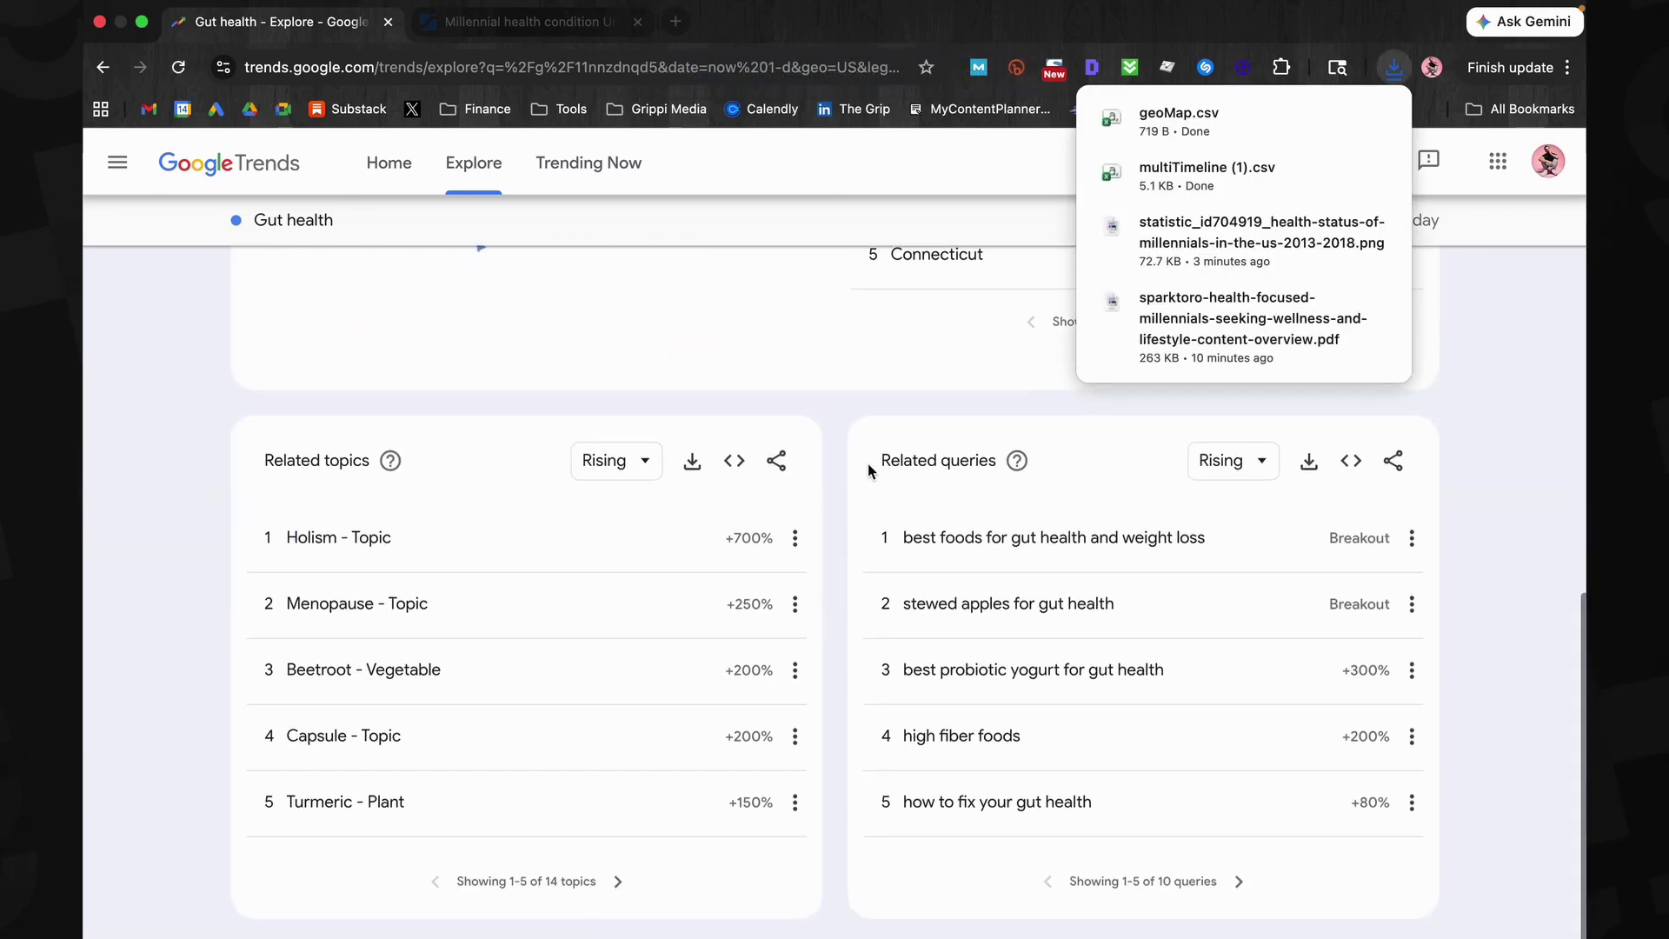
left_click(698, 473)
left_click(1303, 467)
left_click_drag(1477, 291, 864, 222)
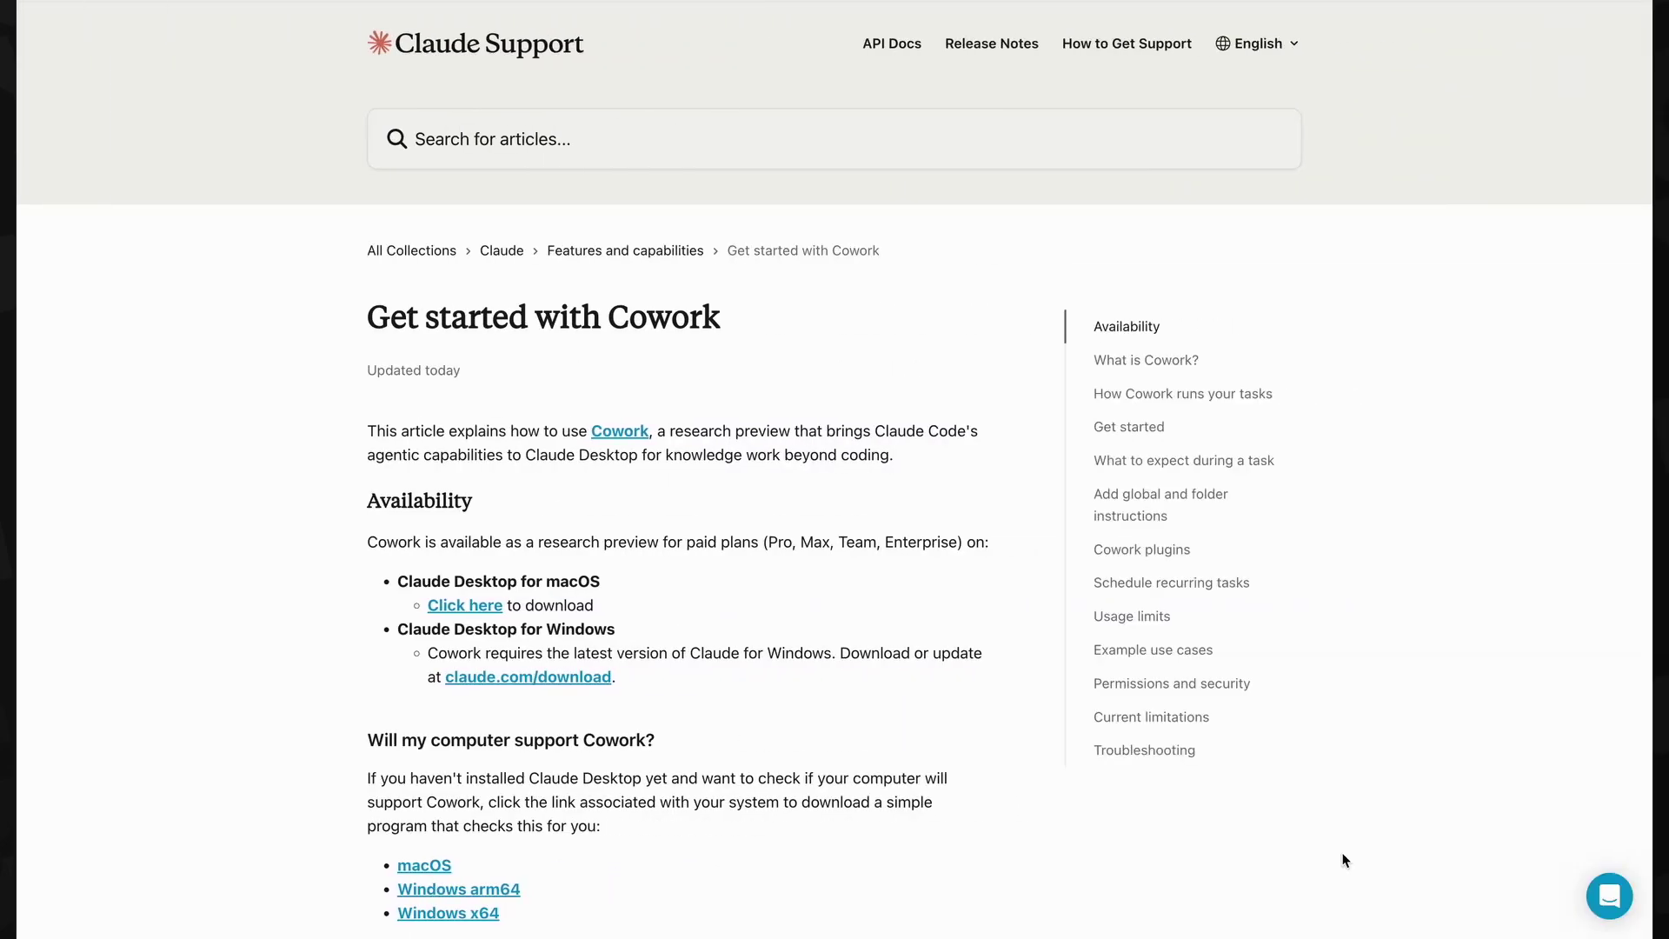
Read the Get started with Cowork article for availability, computer support, what Cowork is and its key capabilities
scroll(1345, 861, "down", 5)
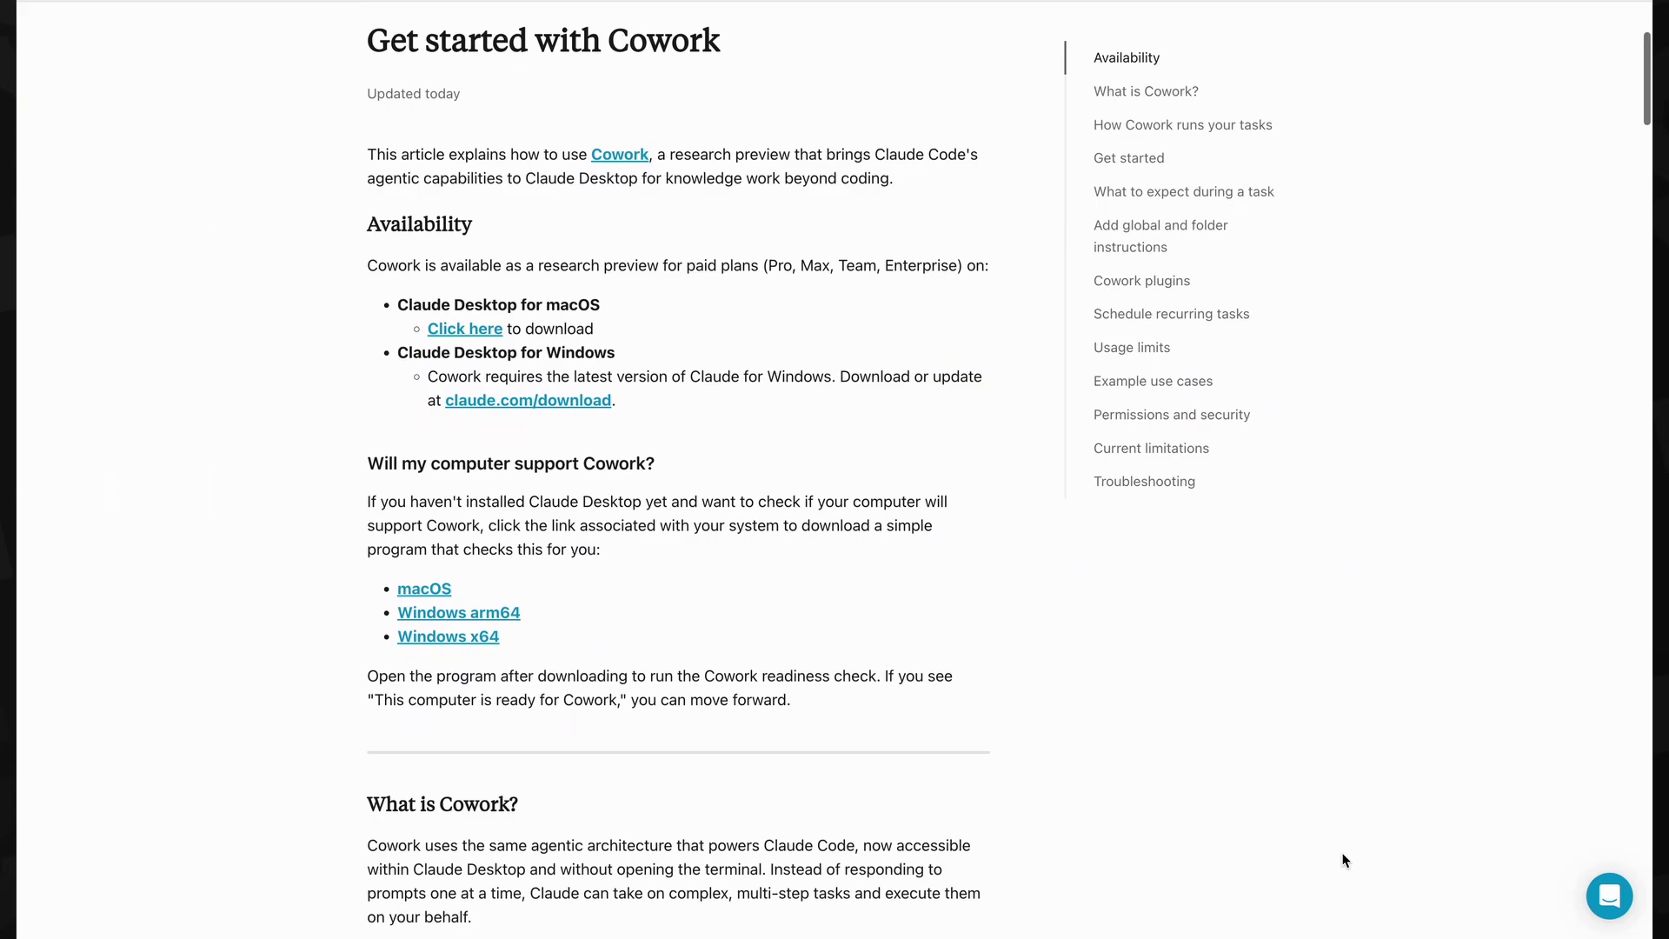
scroll(1345, 861, "down", 7)
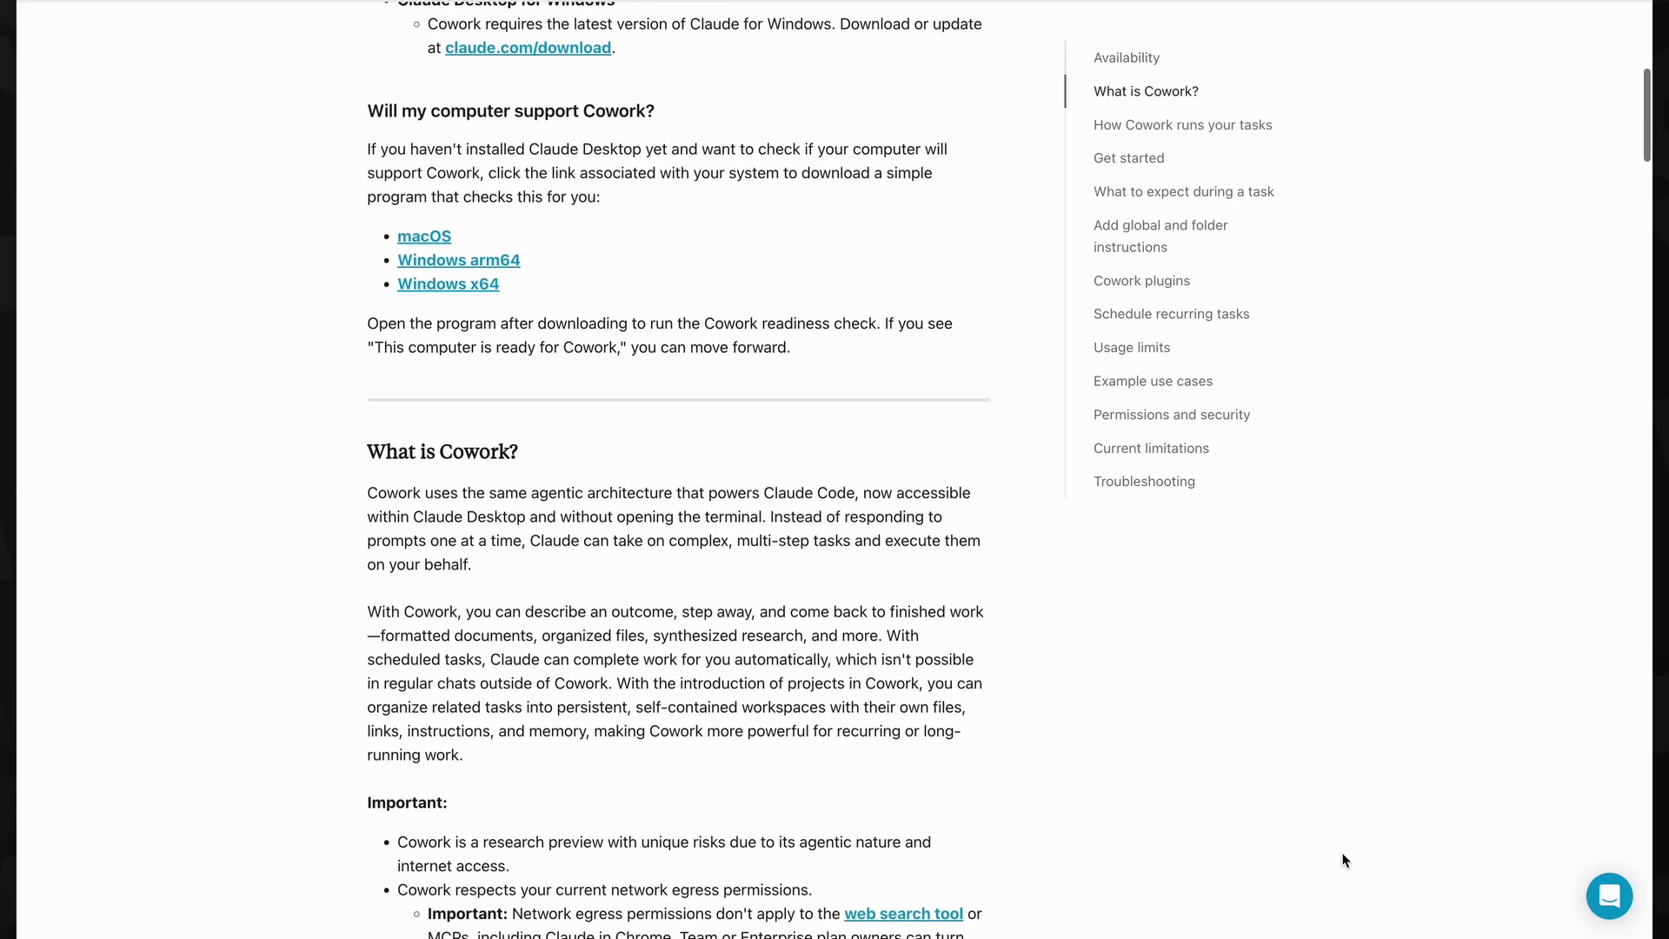
scroll(1344, 860, "down", 3)
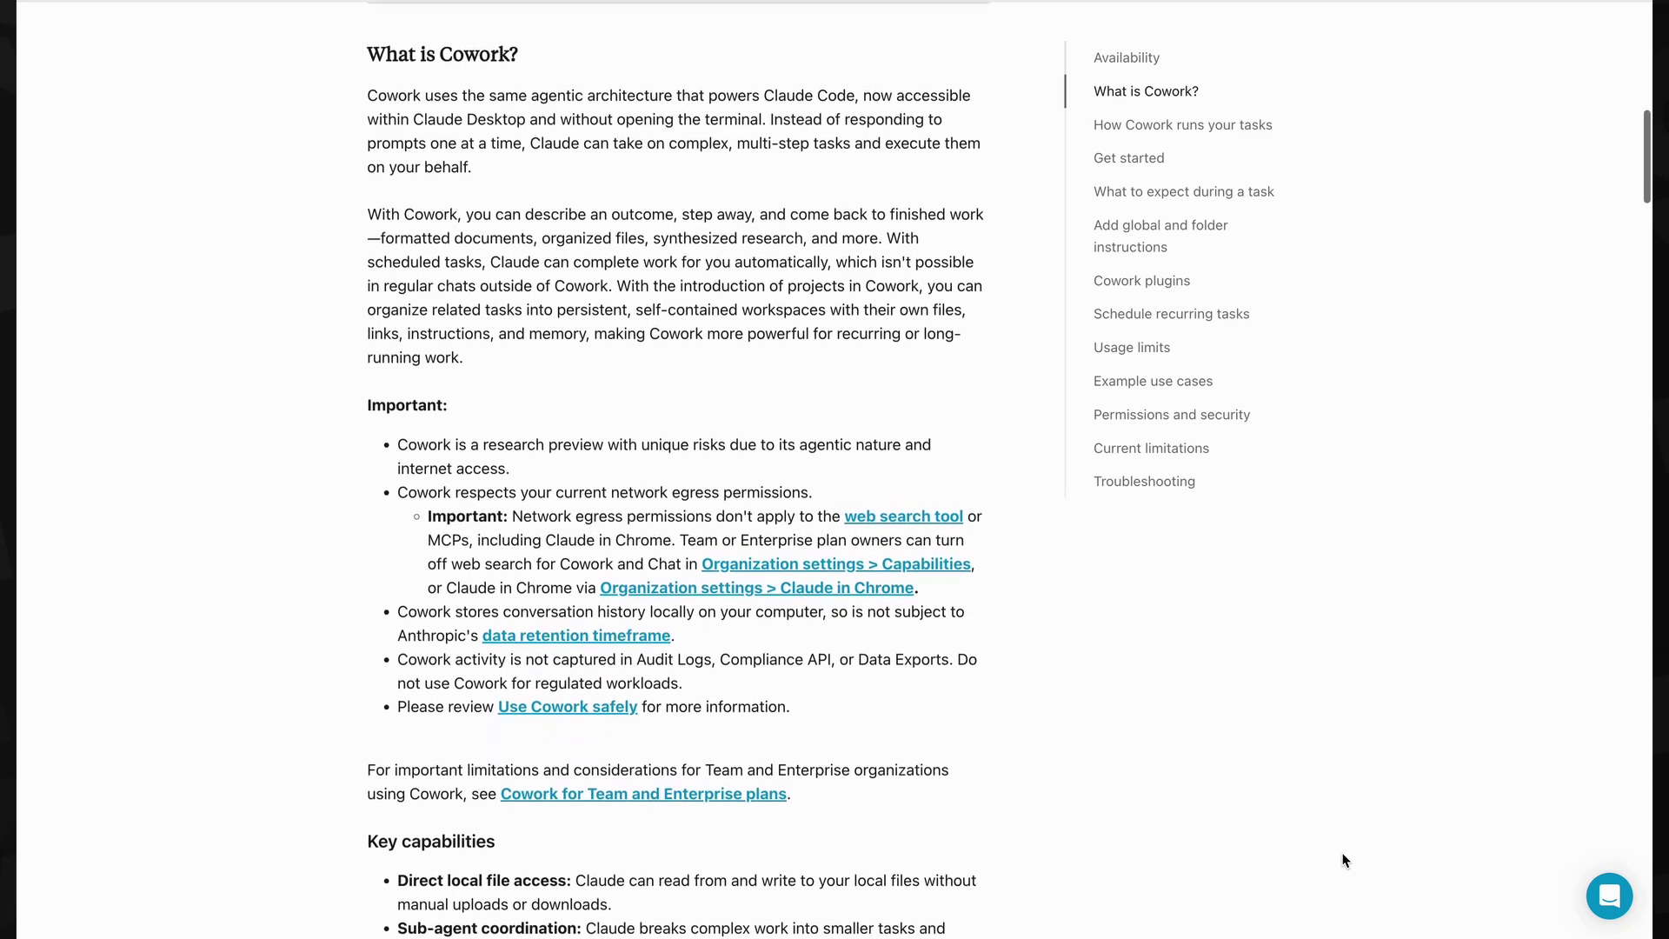
scroll(1345, 861, "down", 3)
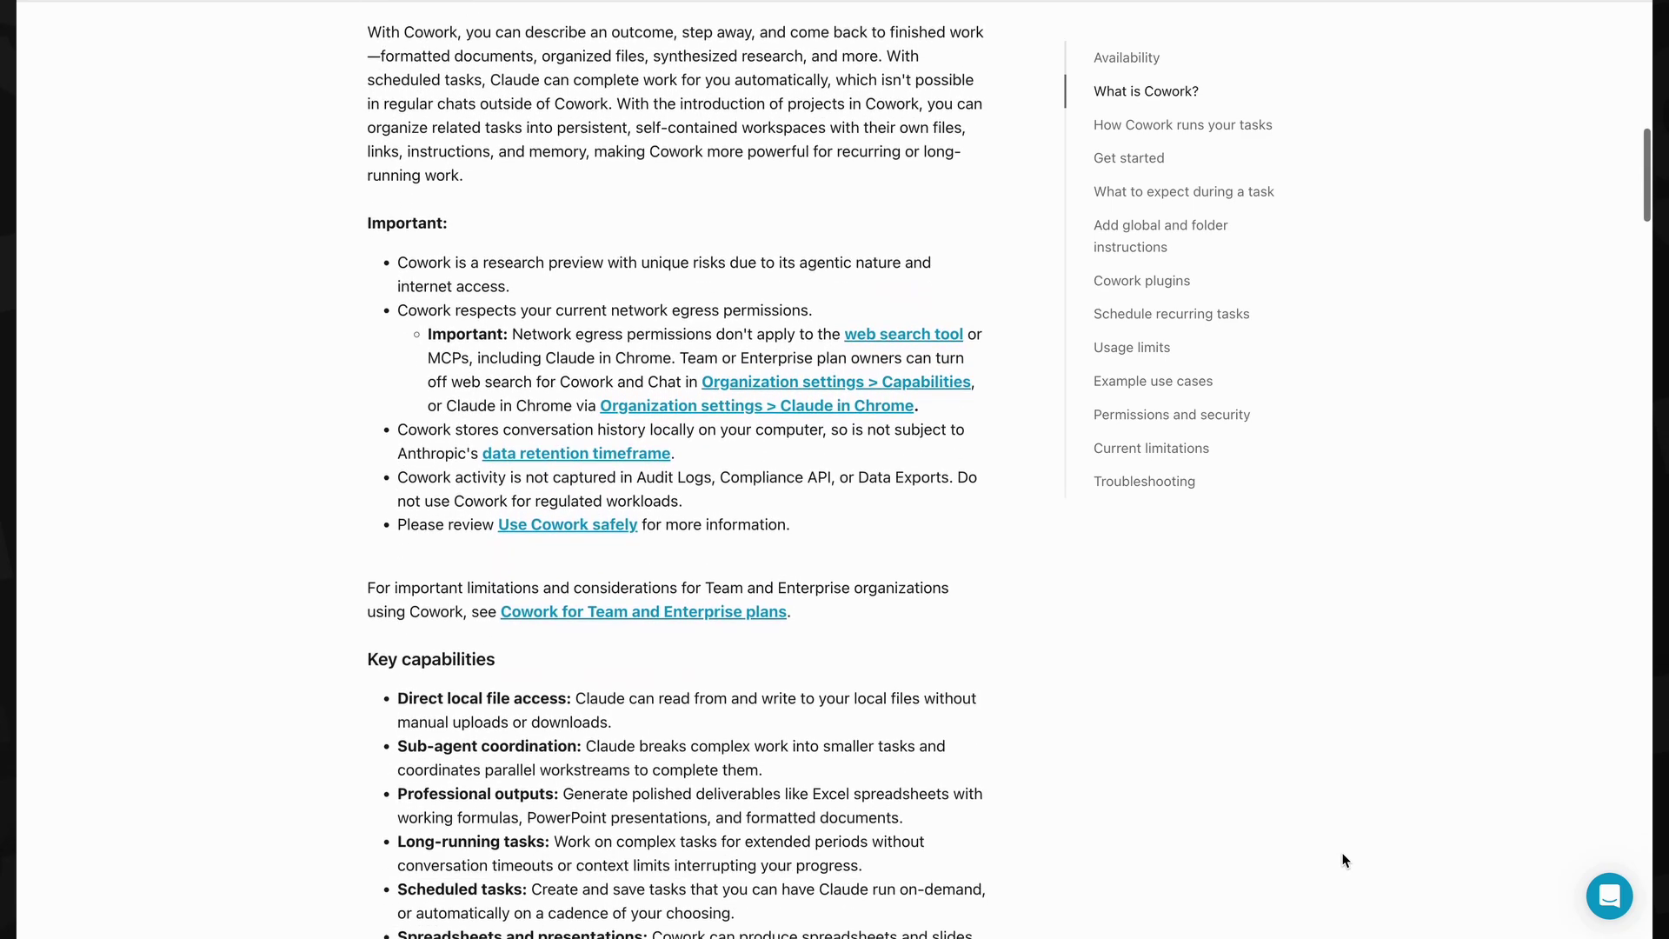
scroll(1344, 861, "down", 5)
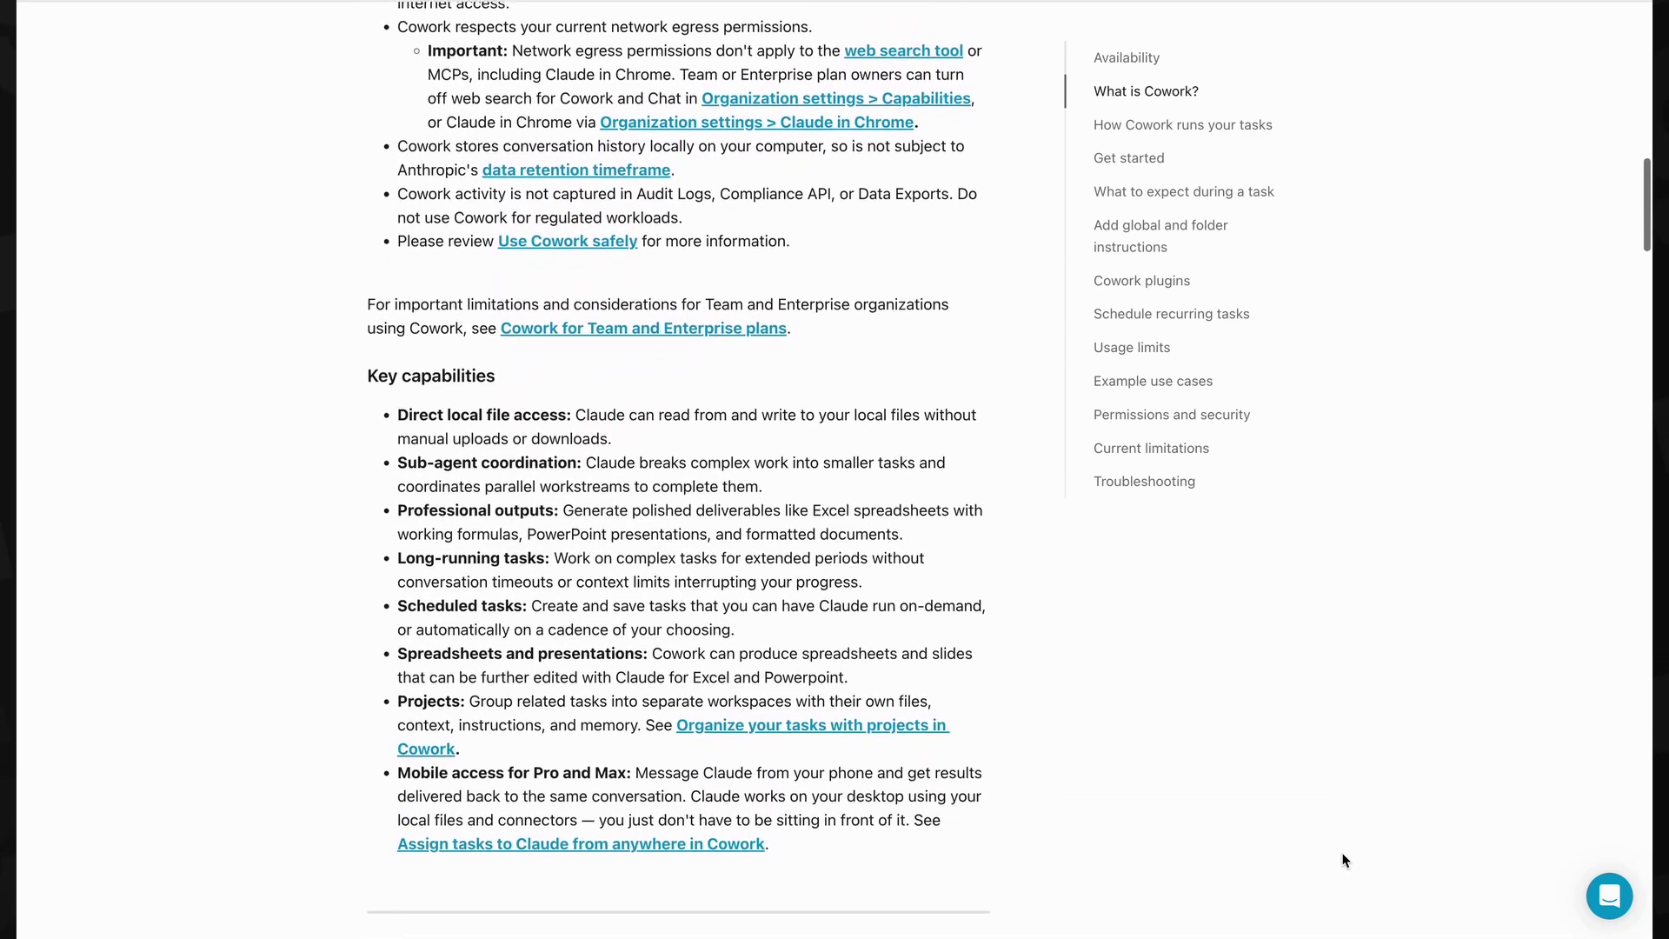
scroll(1345, 860, "down", 2)
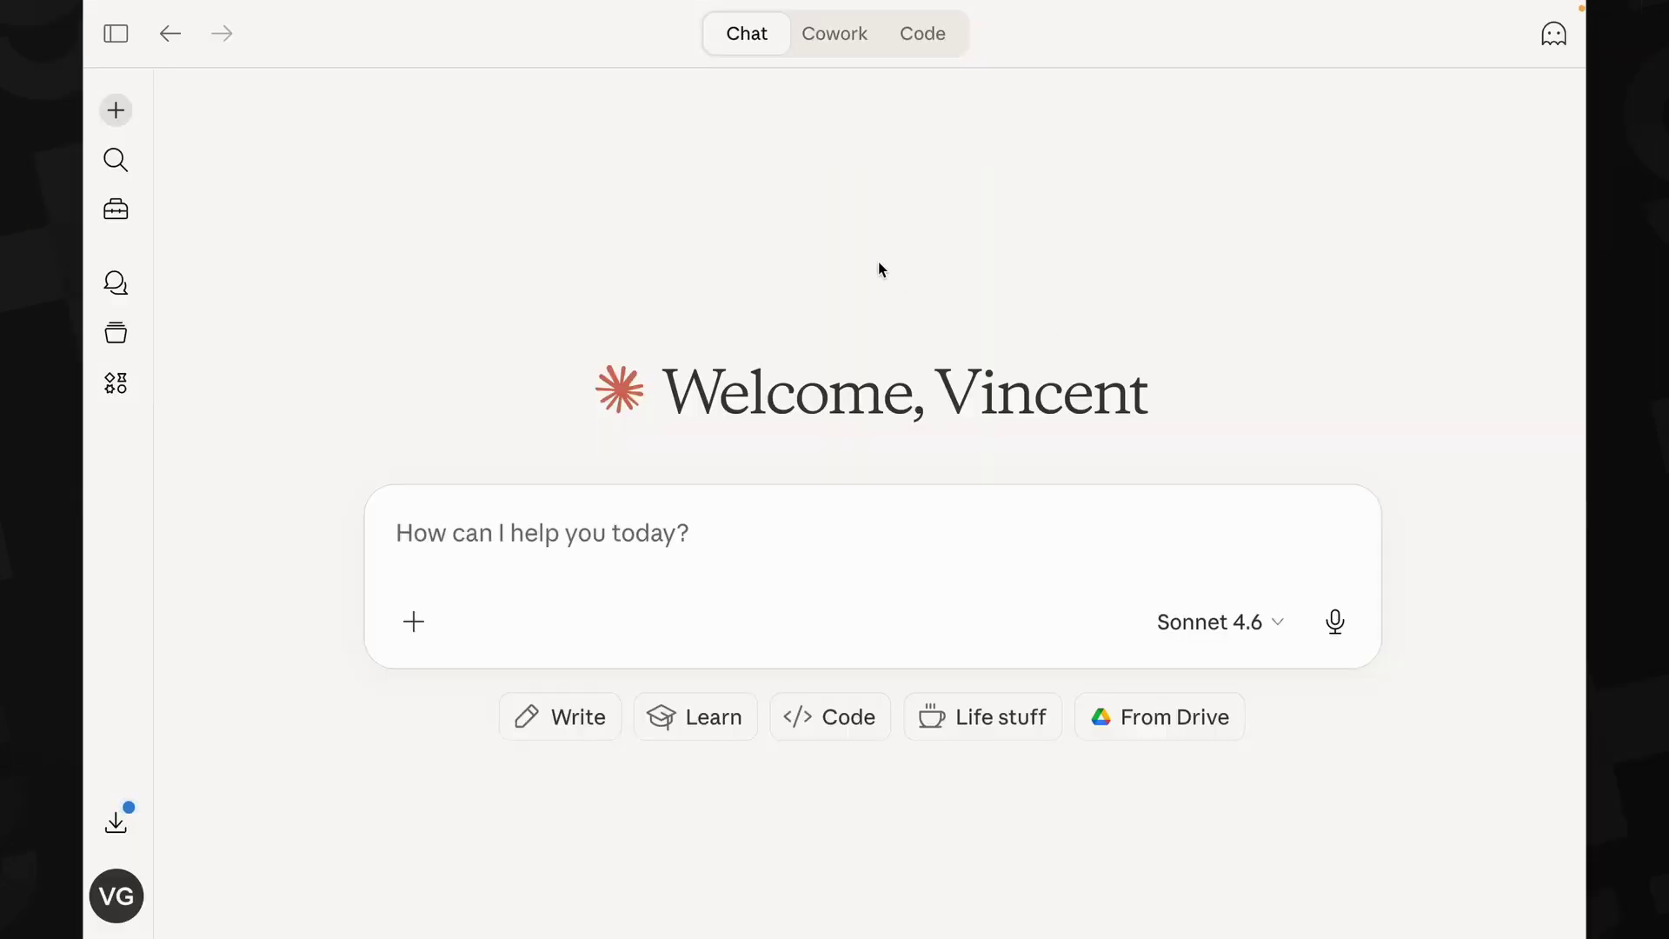
Switch Claude to Cowork, choose the desktop's Research Dump folder to work in and allow file changes there
left_click(836, 54)
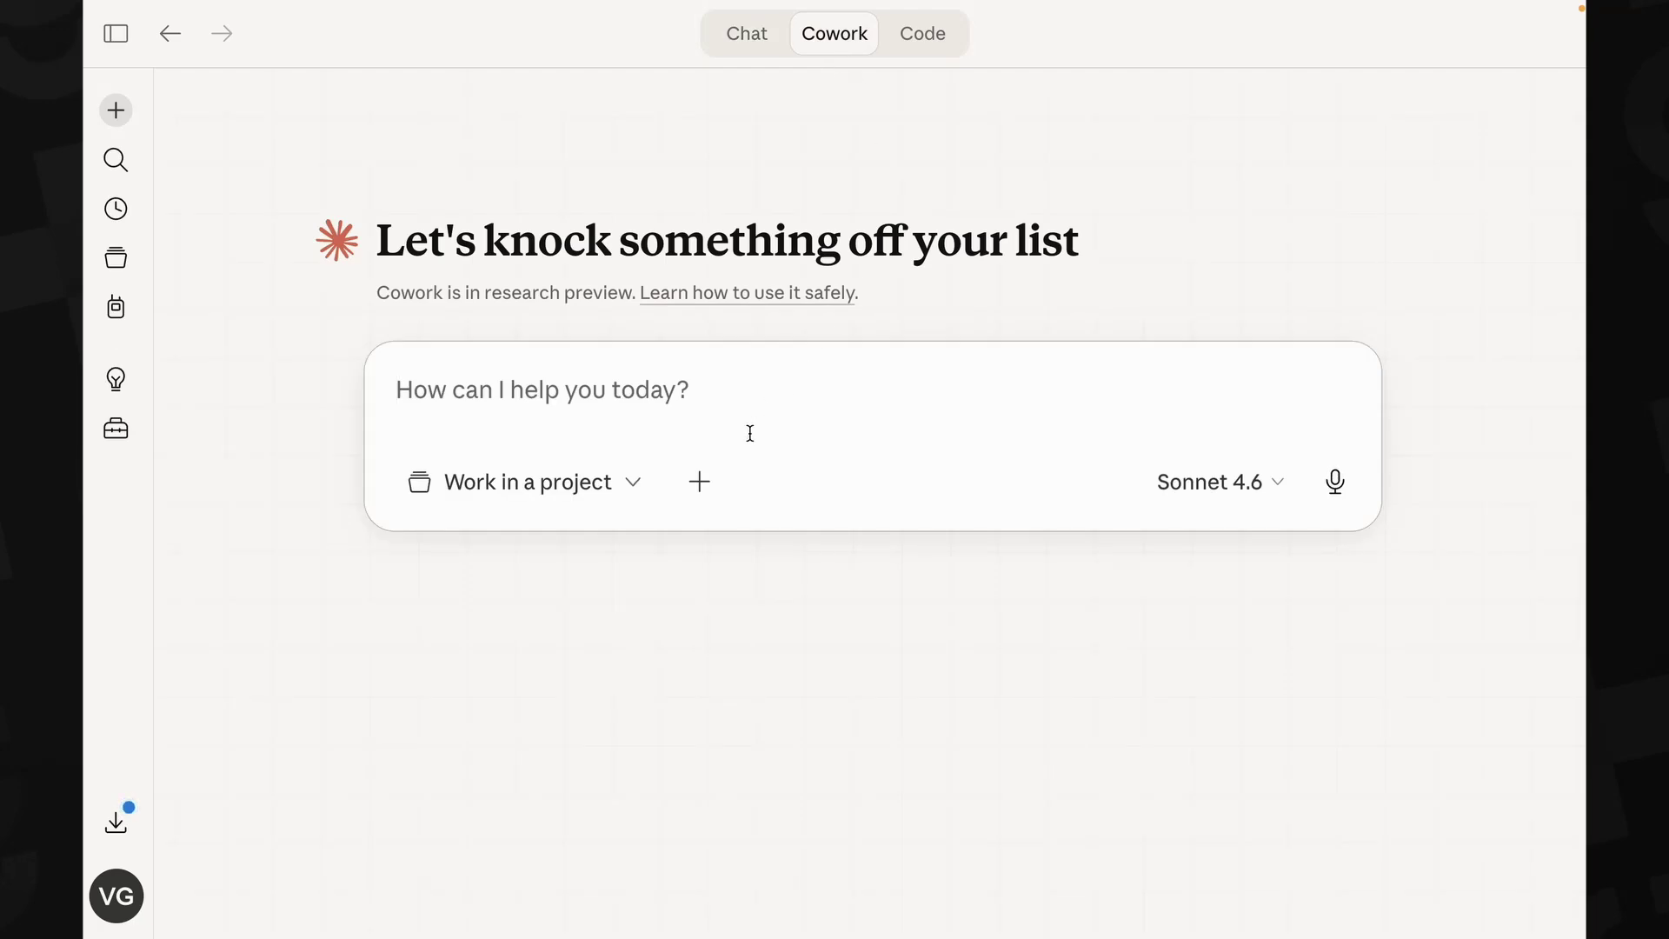
left_click(629, 489)
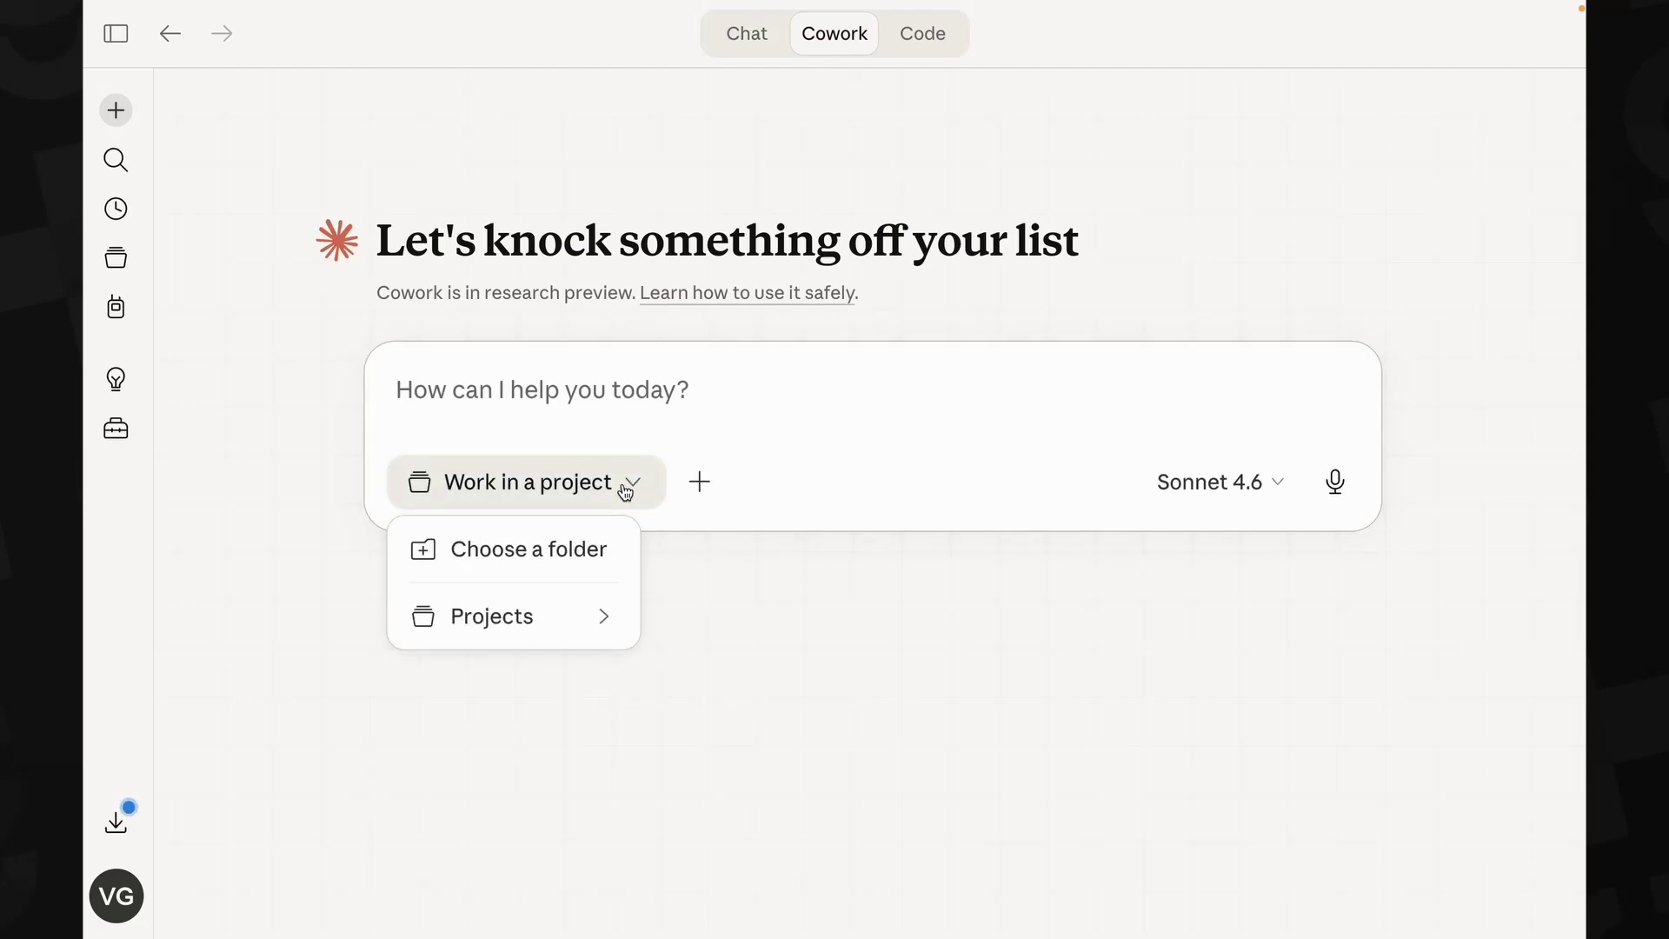
left_click(579, 549)
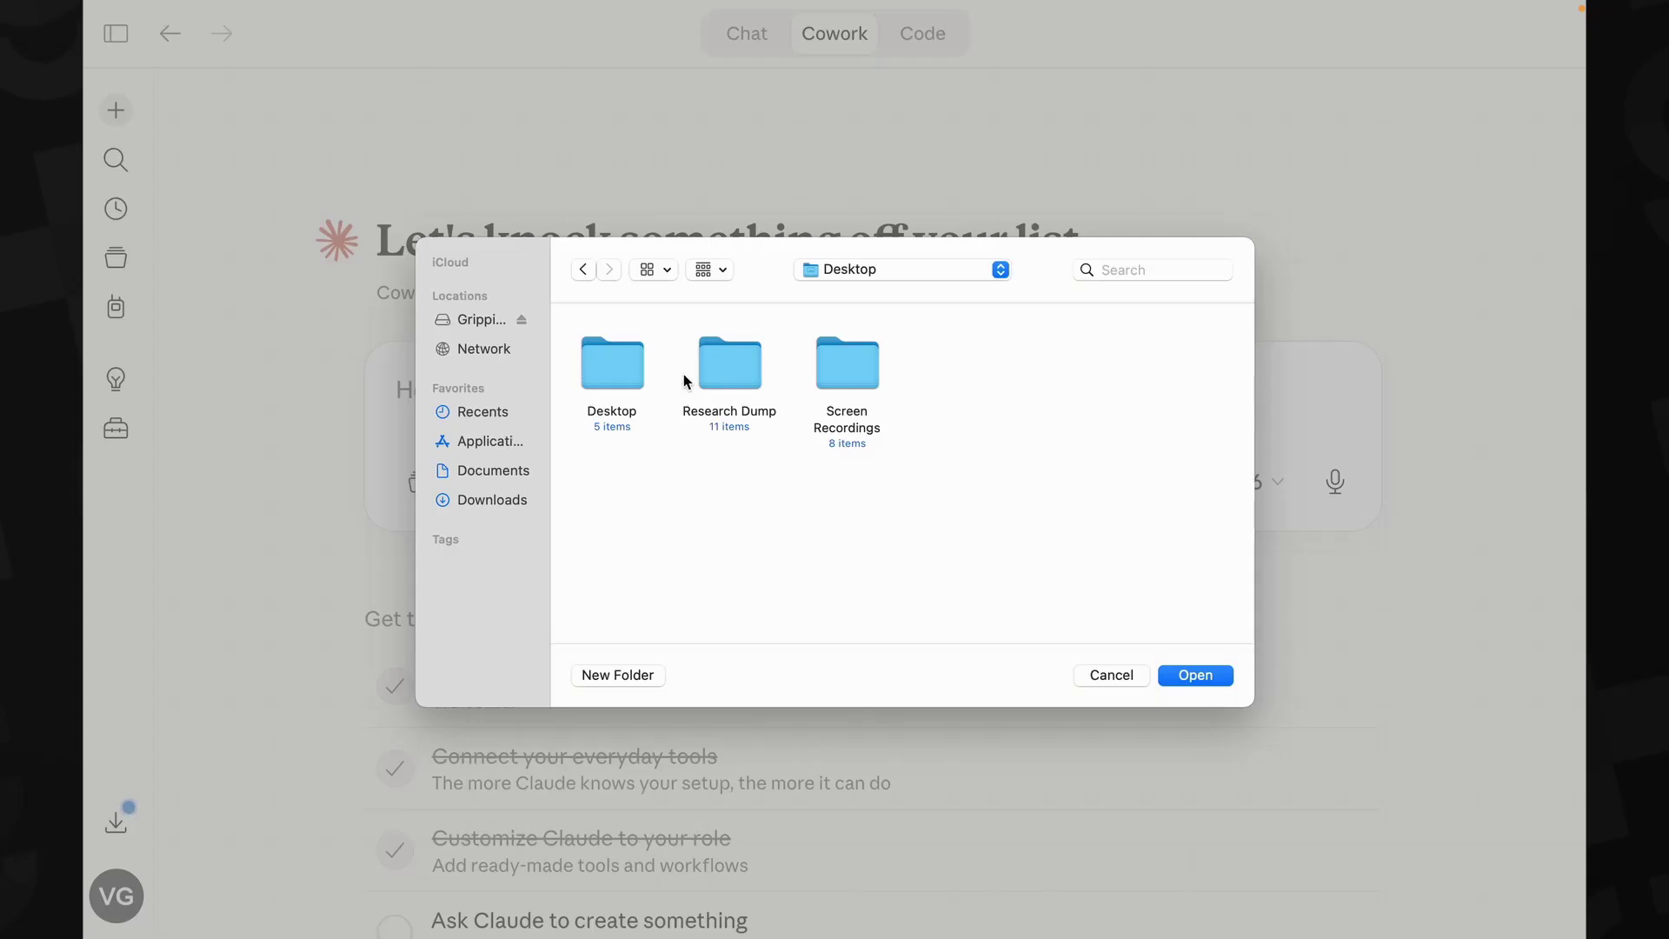
double_click(737, 368)
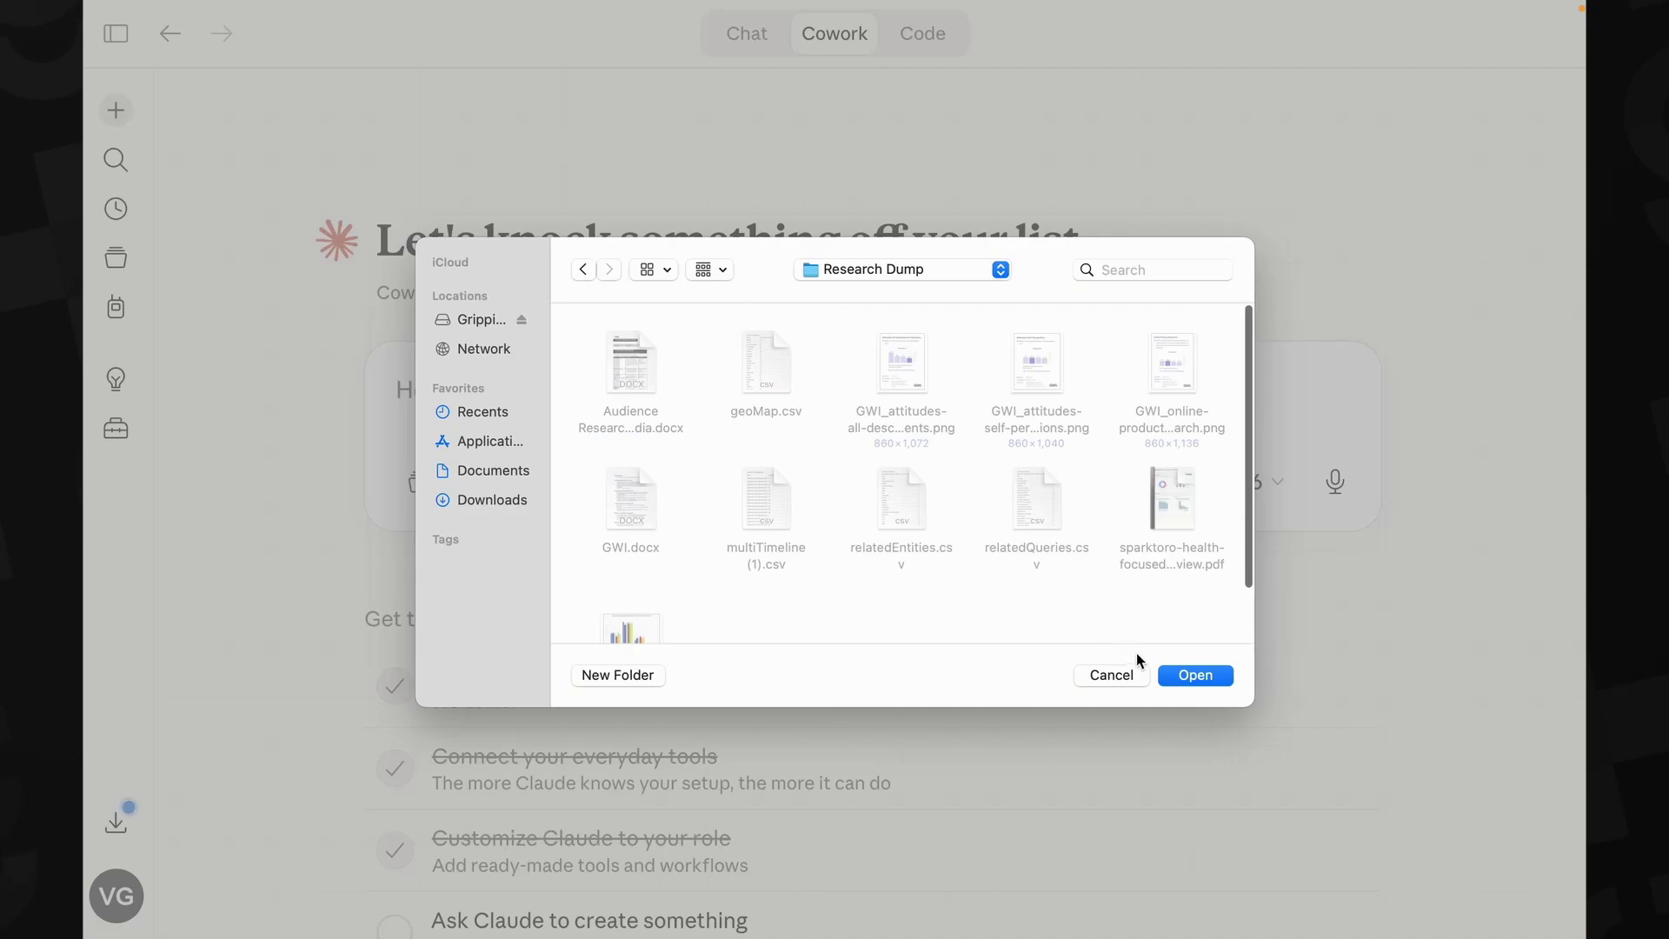
left_click(1195, 675)
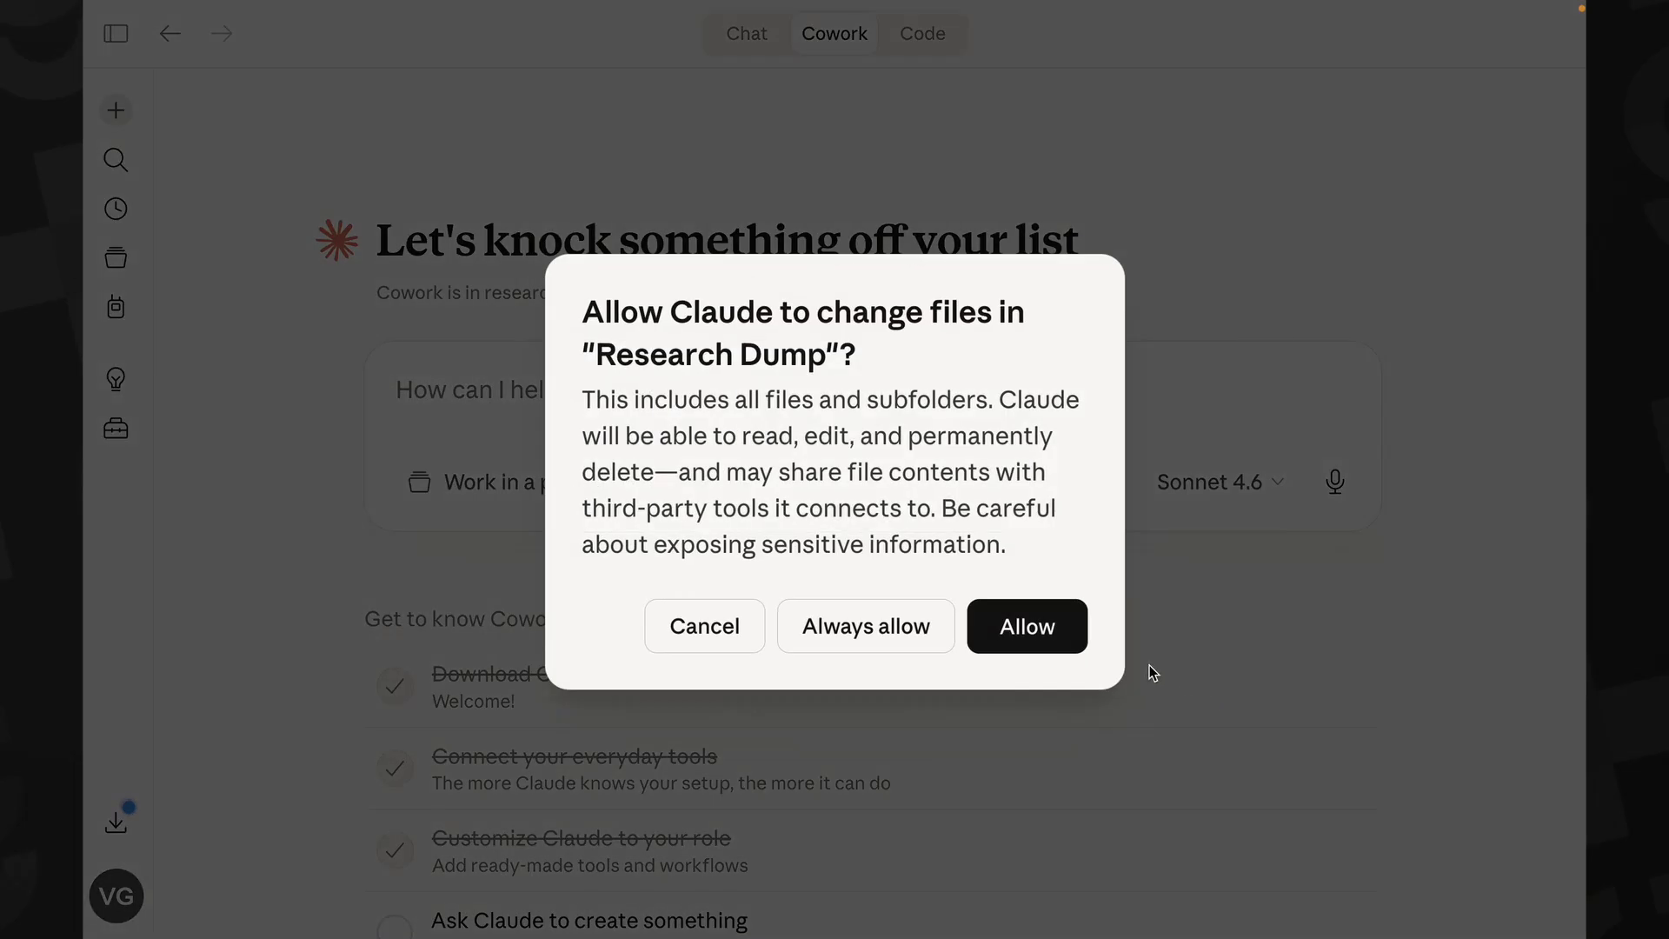
left_click(1049, 634)
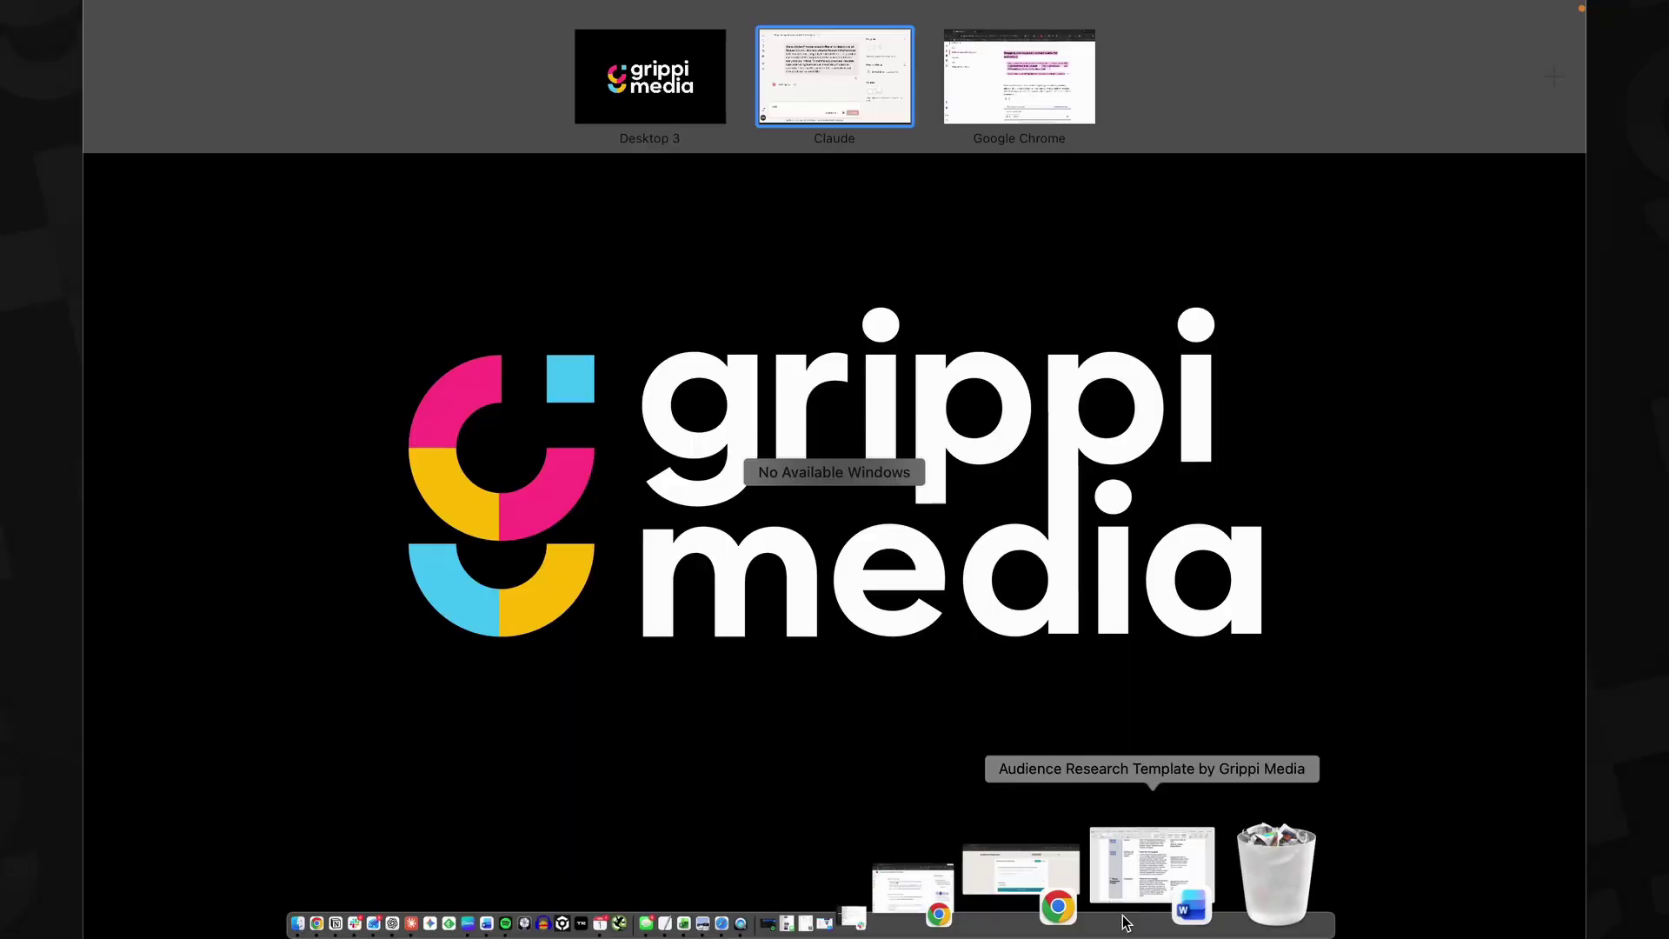
Paste the template's Claude Cowork prompt for populating the brief into Cowork, close the Word document and start the task
left_click(1126, 919)
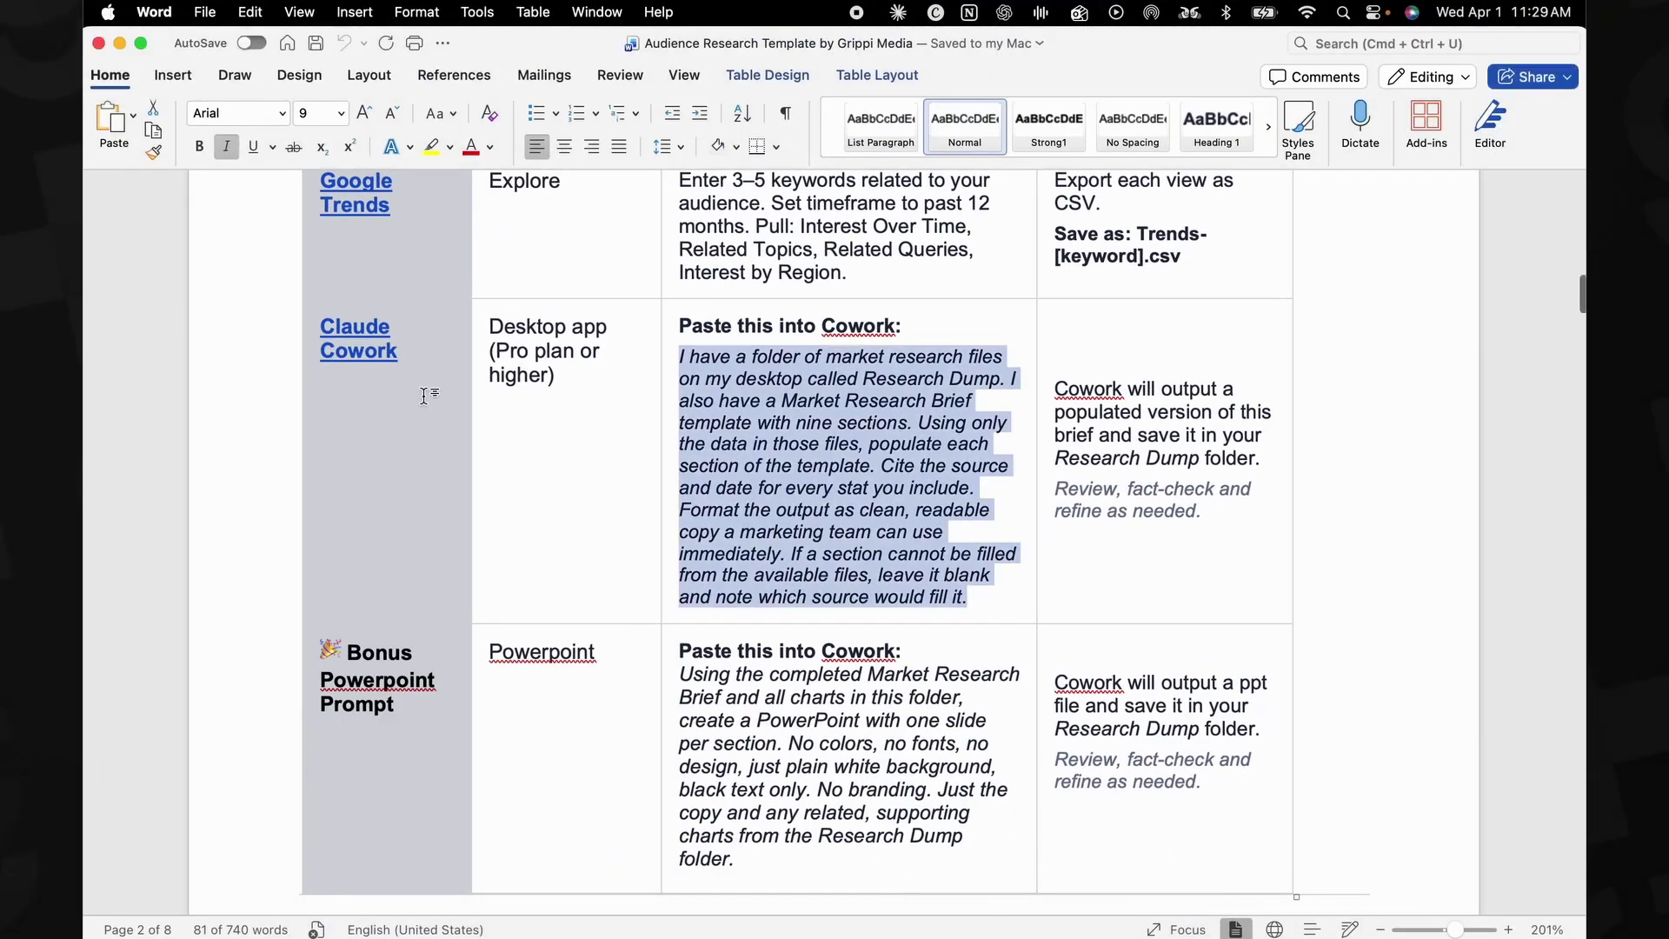
left_click(269, 437)
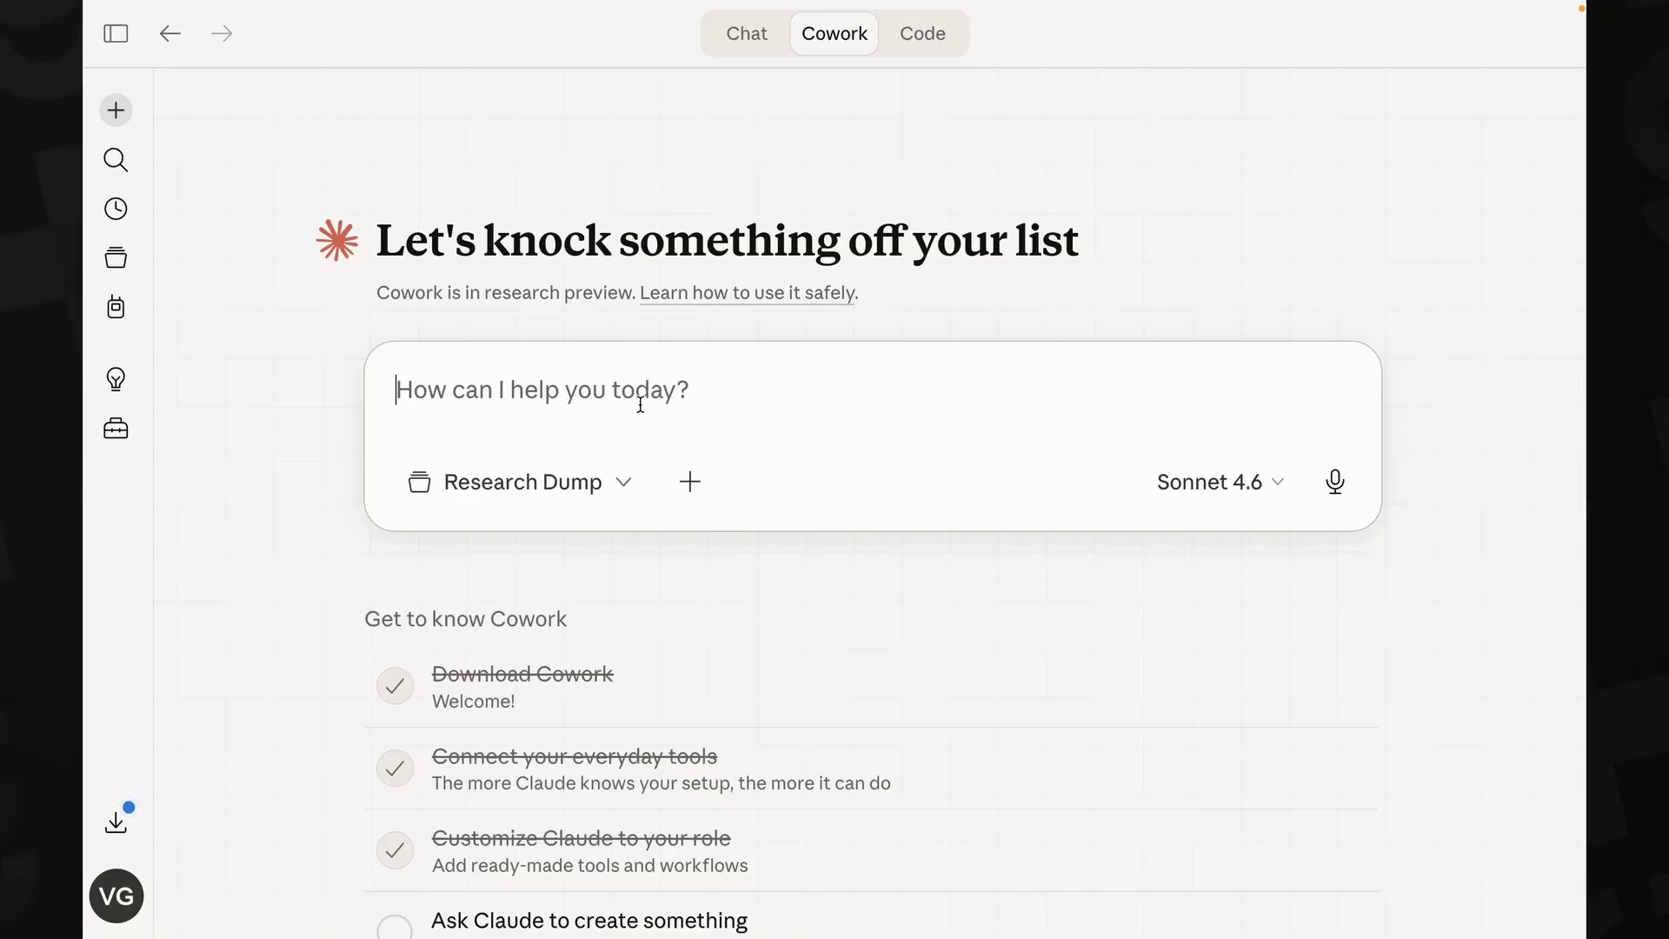
type("I have a folder of market research files on my desktop called Research Dump. I also have a Market Research Brief template with nine sections. Using only the data in those files, populate each section of the template. Cite the source and date for every stat you include. Format the output as clean, readable copy a marketing team can use immediately. If a section cannot be filled from the available files, leave it blank and note which source would fill it.")
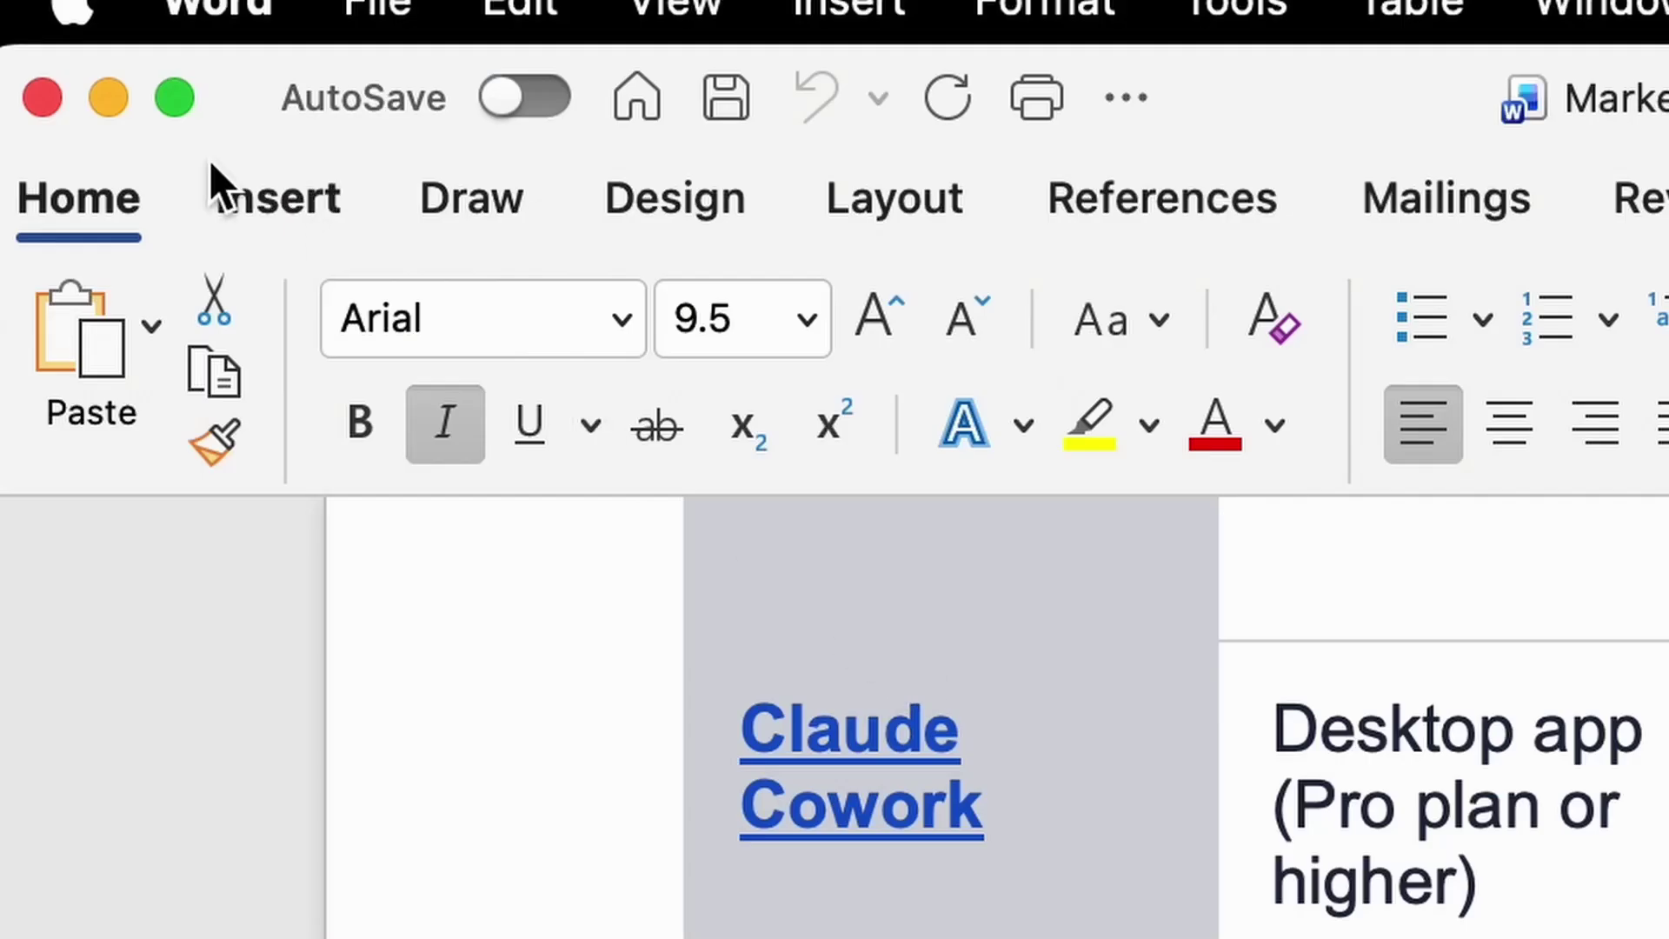
left_click(43, 97)
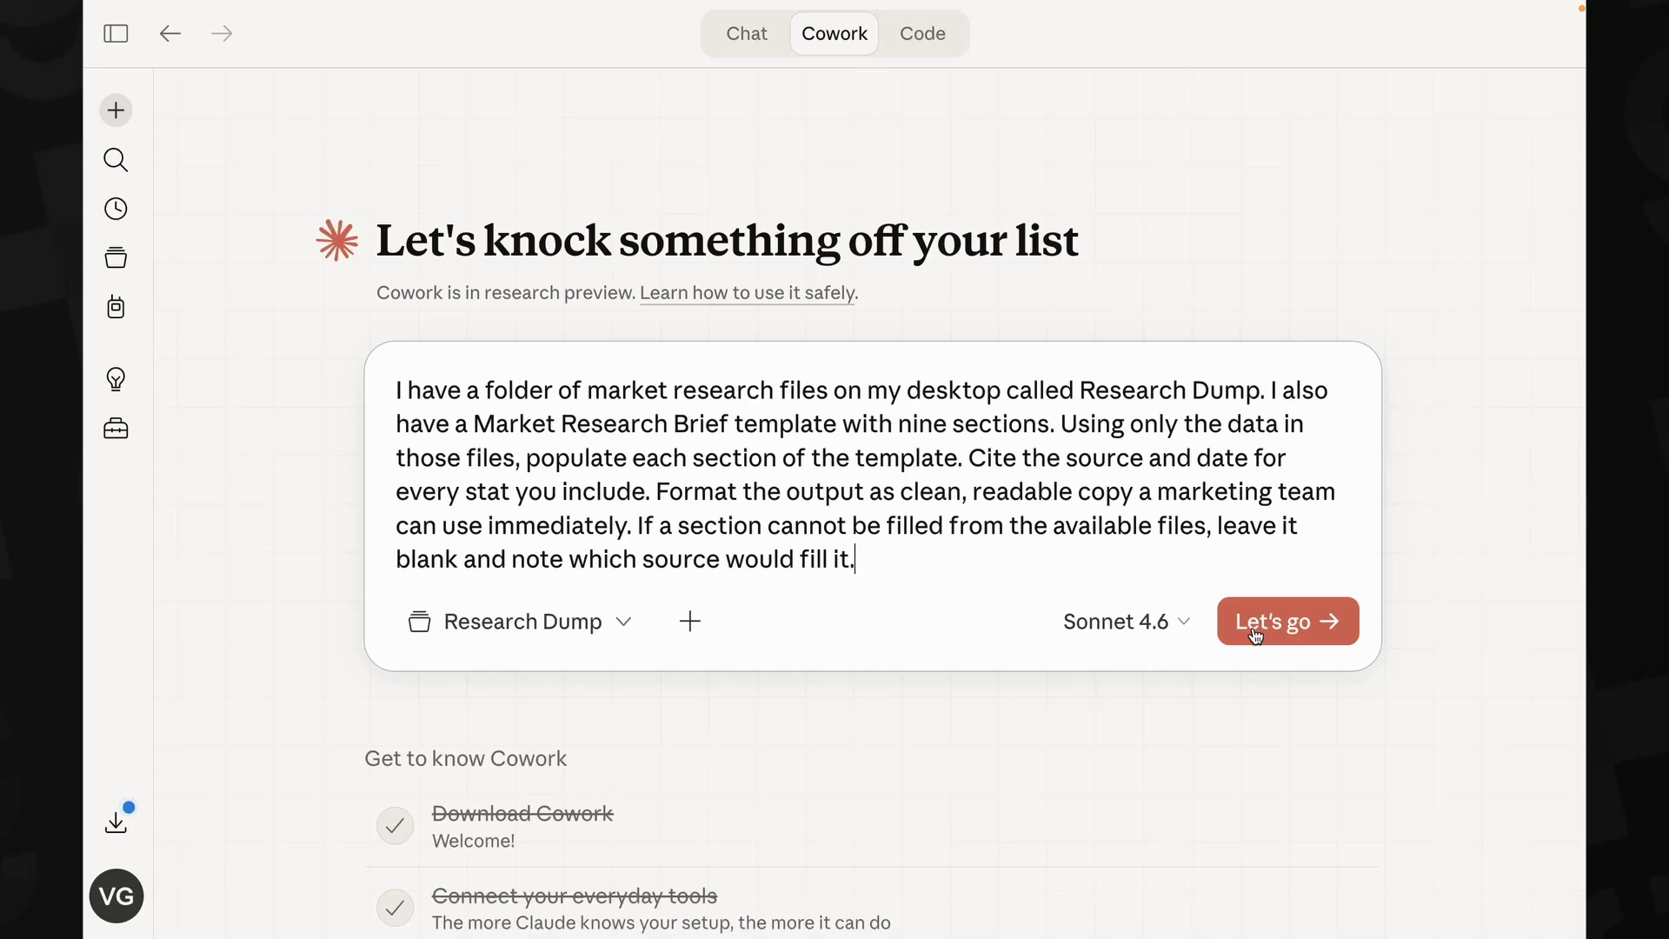
left_click(1254, 632)
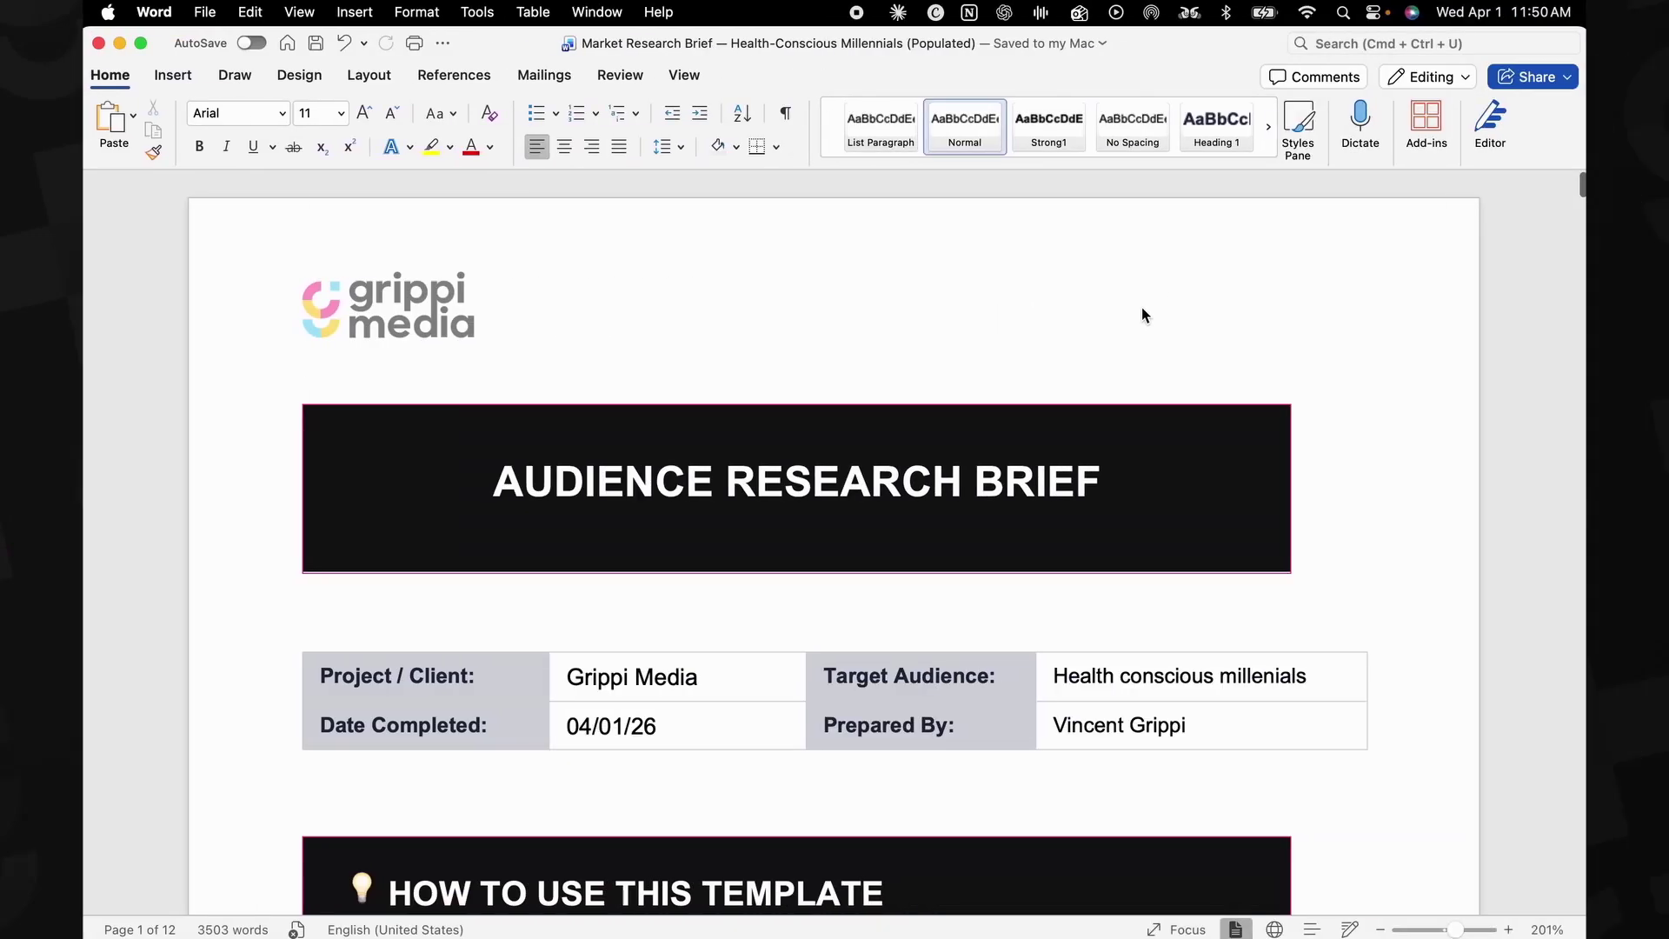
Review the populated brief in Word from the cover through the Audience Overview, subgroups, and Psychographics with motivations and pain points
scroll(1142, 315, "down", 20)
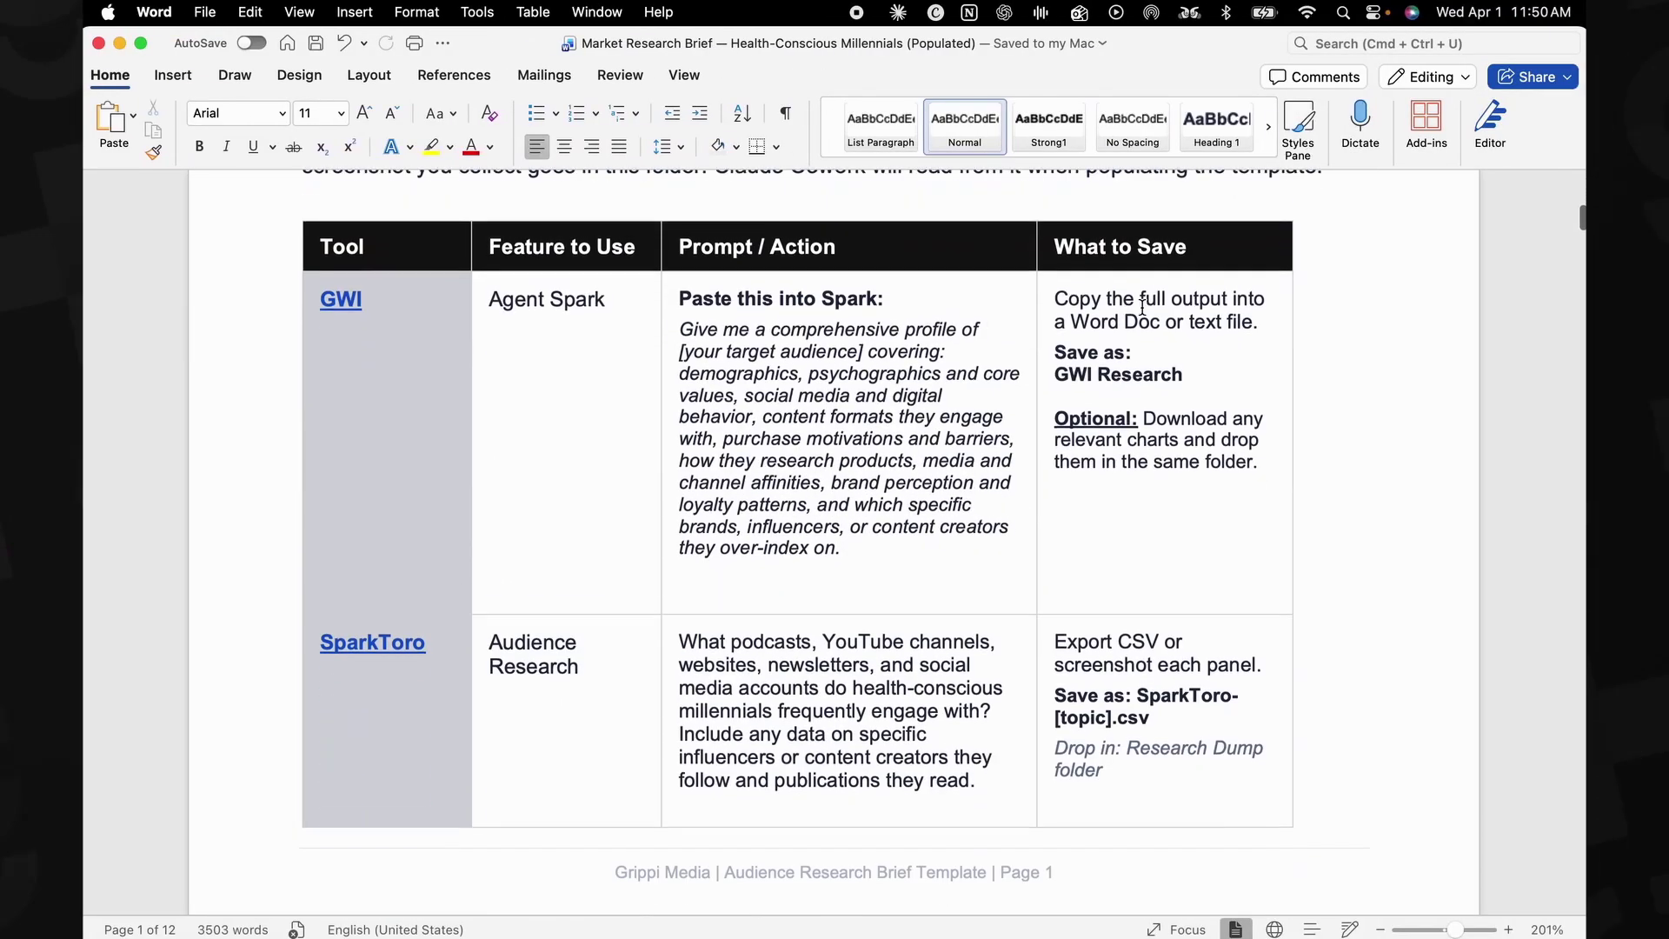
scroll(1141, 309, "down", 15)
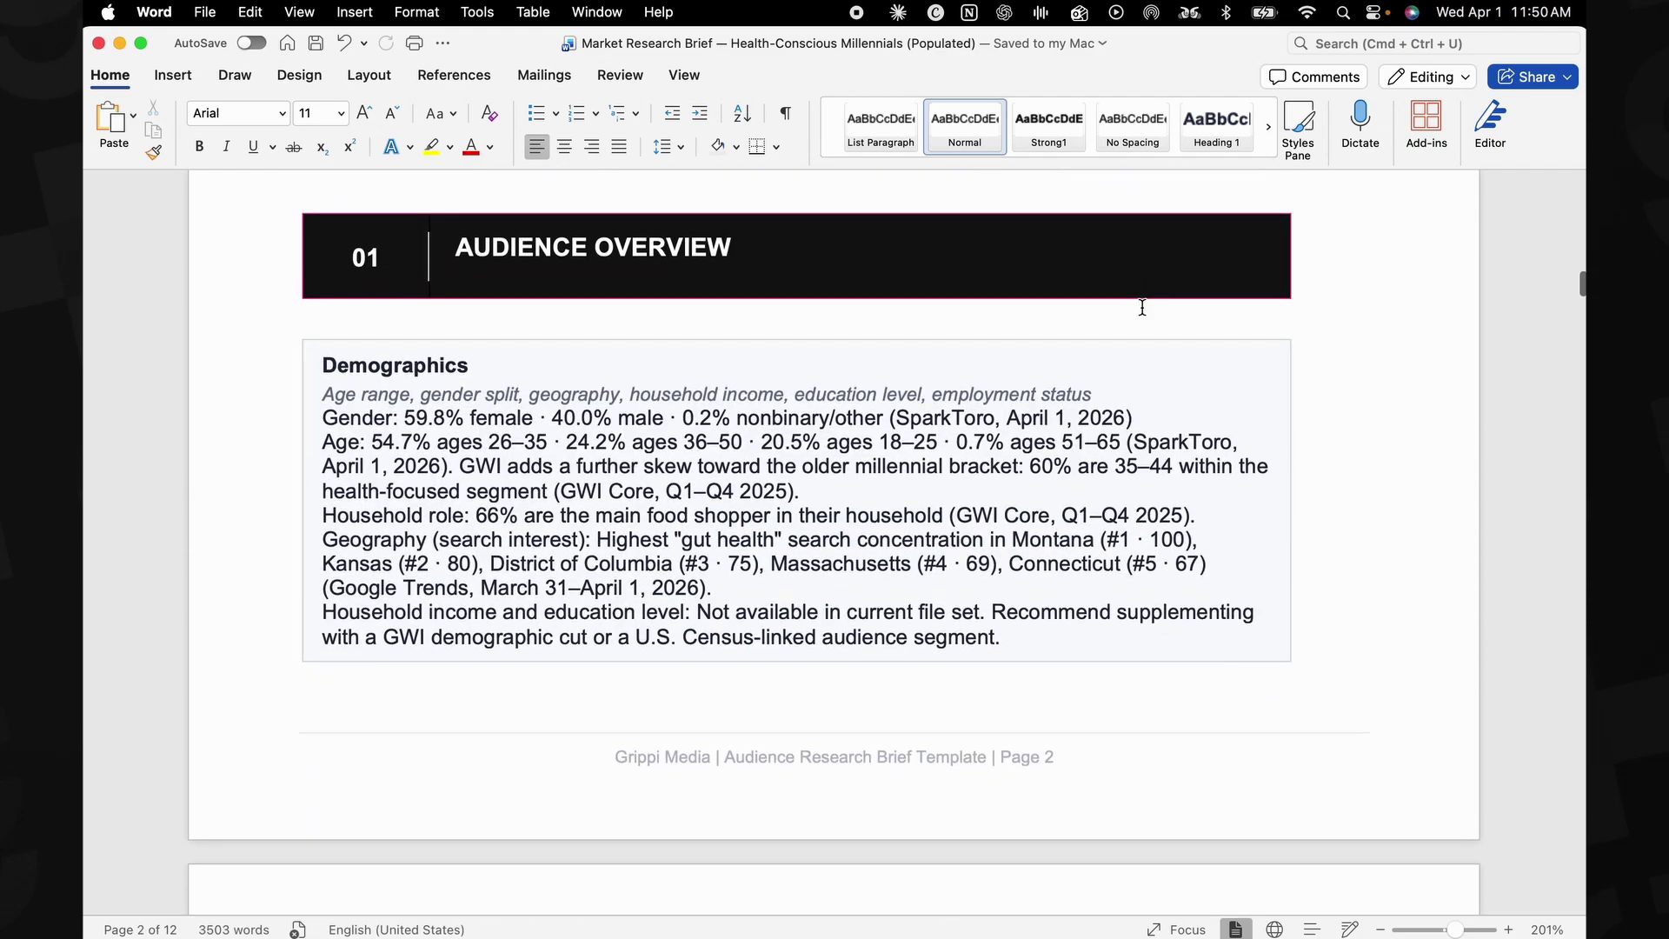
scroll(1141, 308, "down", 15)
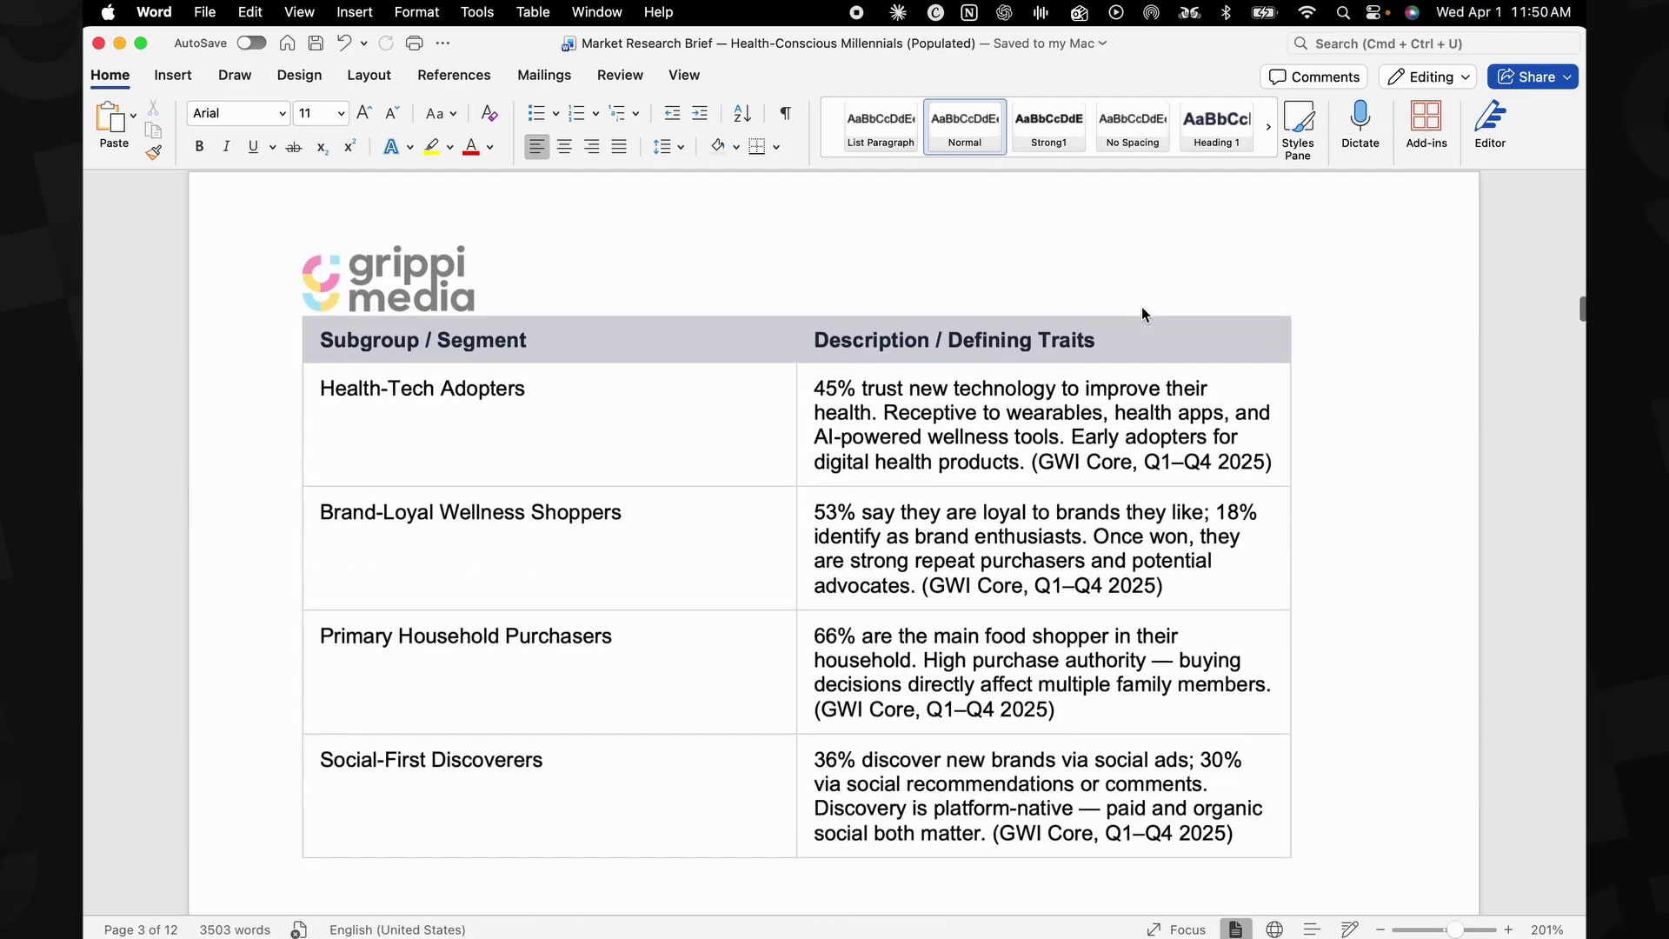
scroll(1141, 306, "down", 15)
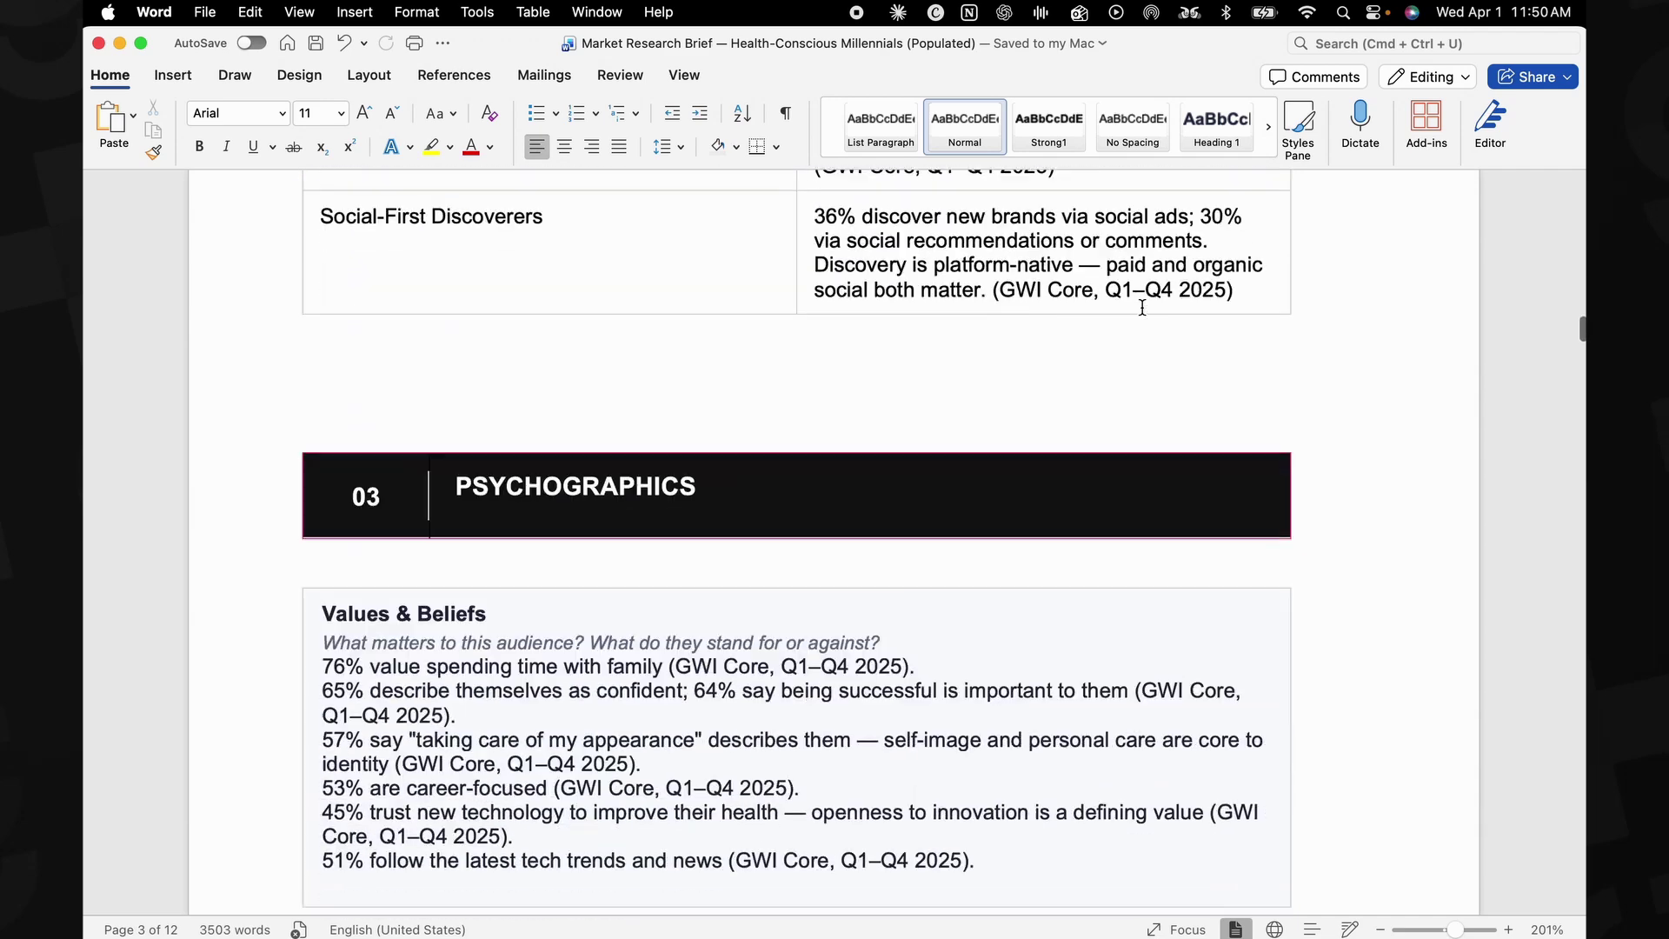
scroll(1141, 308, "down", 15)
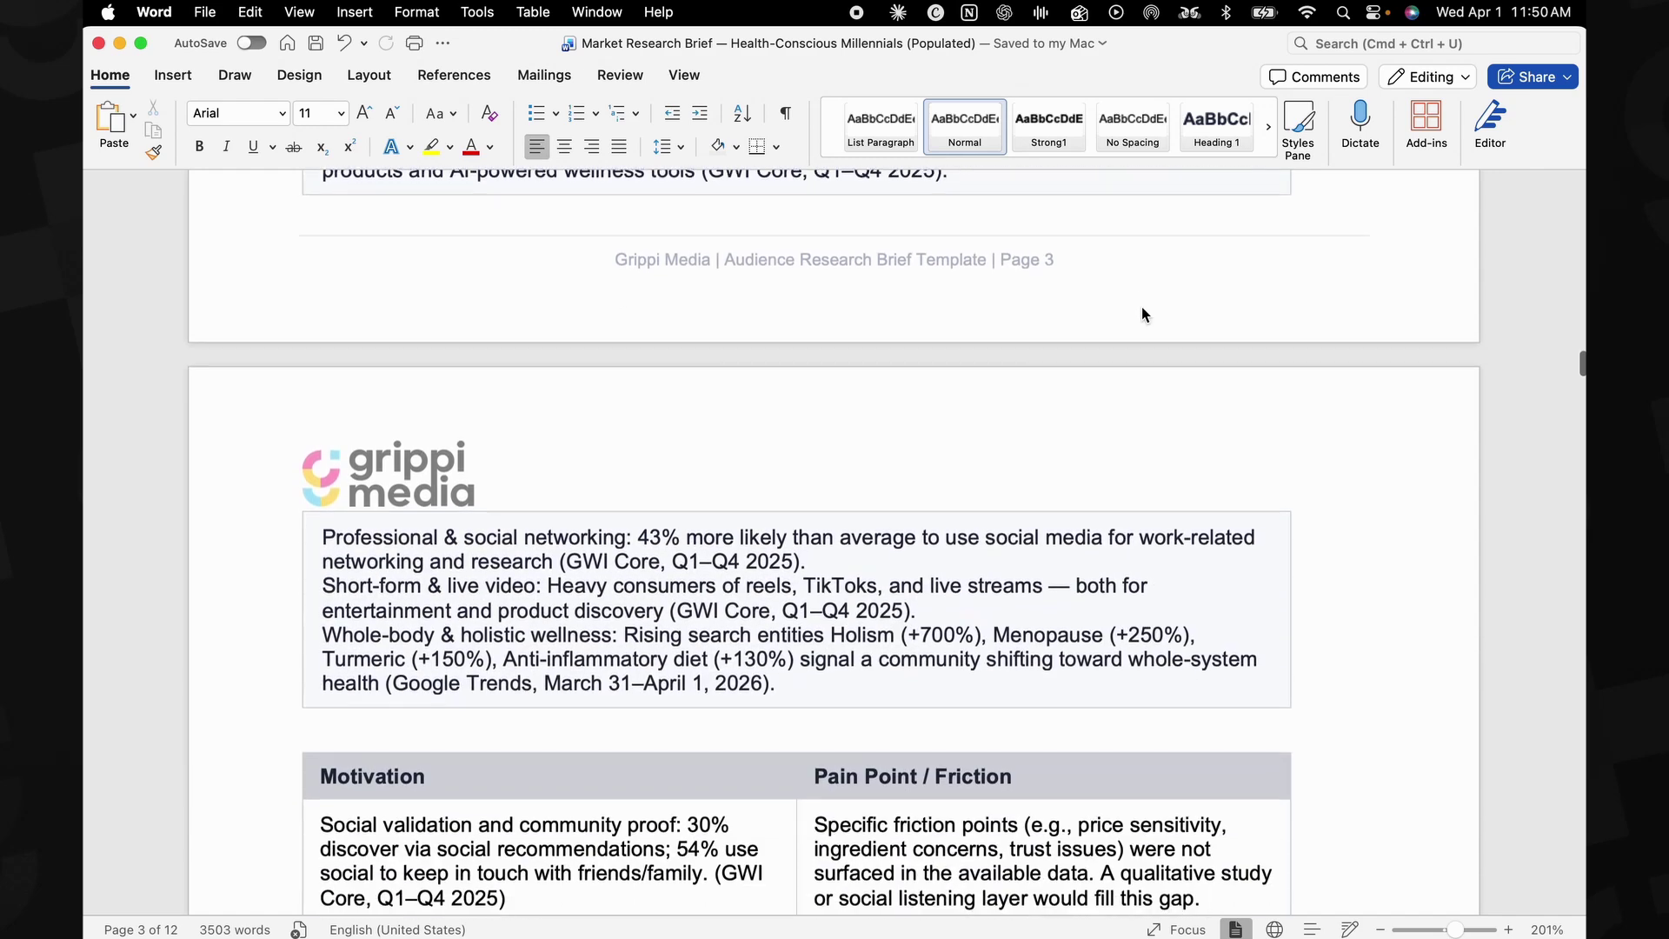
scroll(1141, 311, "down", 15)
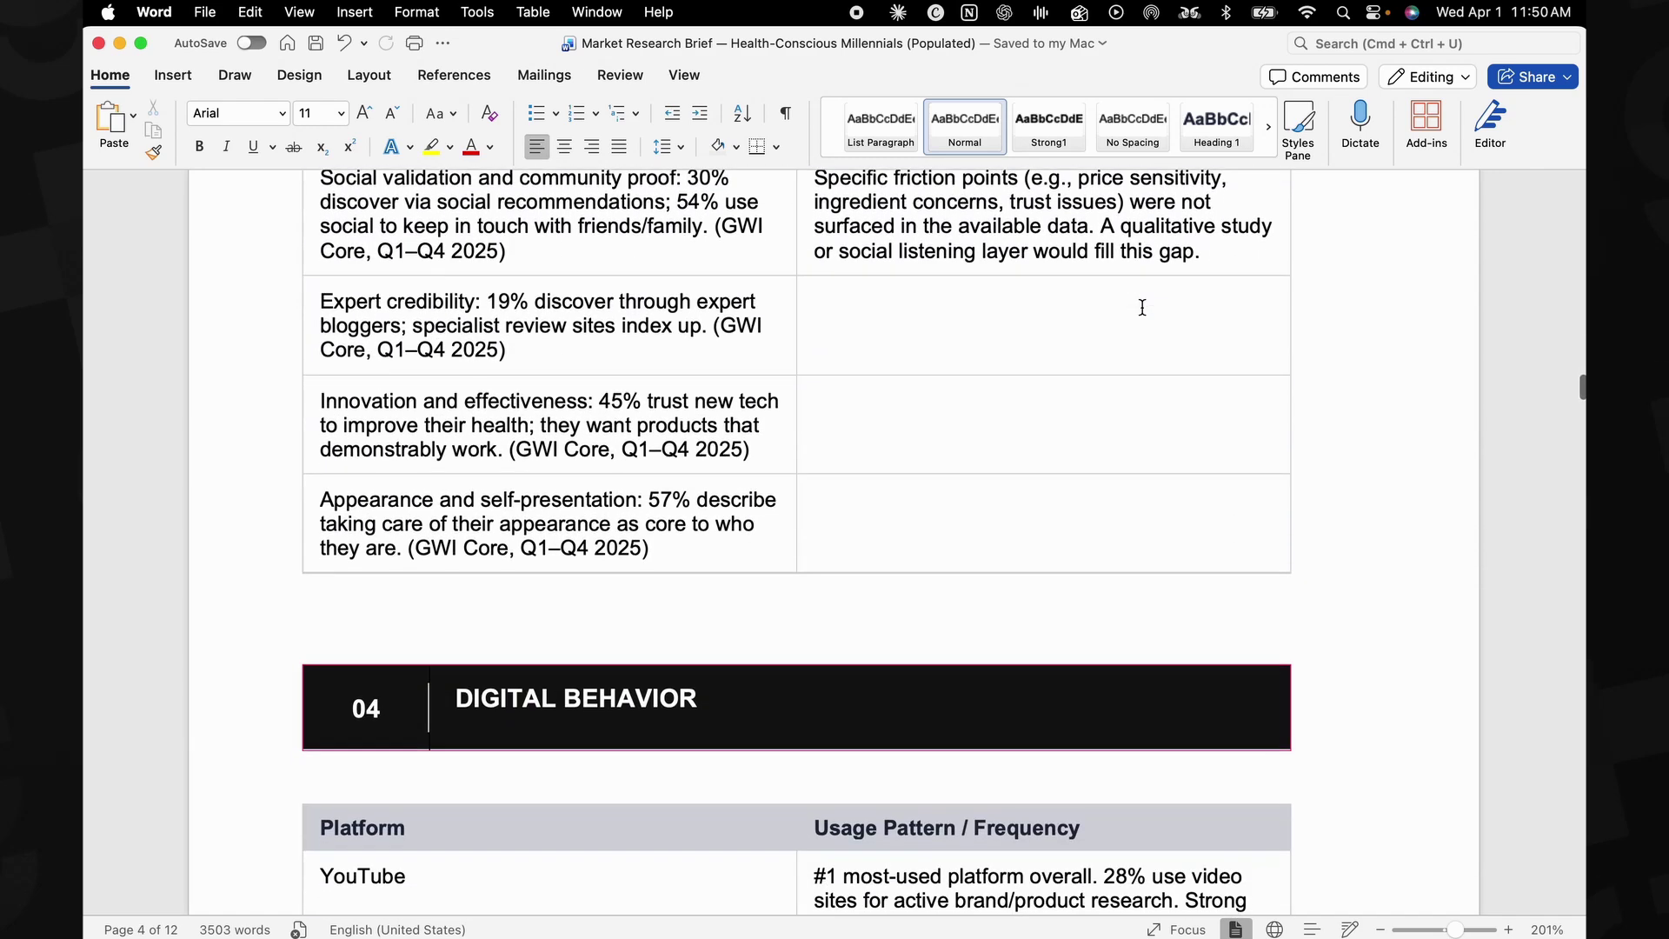
Read the Digital Behavior section's platforms, device preferences and content consumption habits, and the Search Trends keywords
scroll(1141, 307, "down", 10)
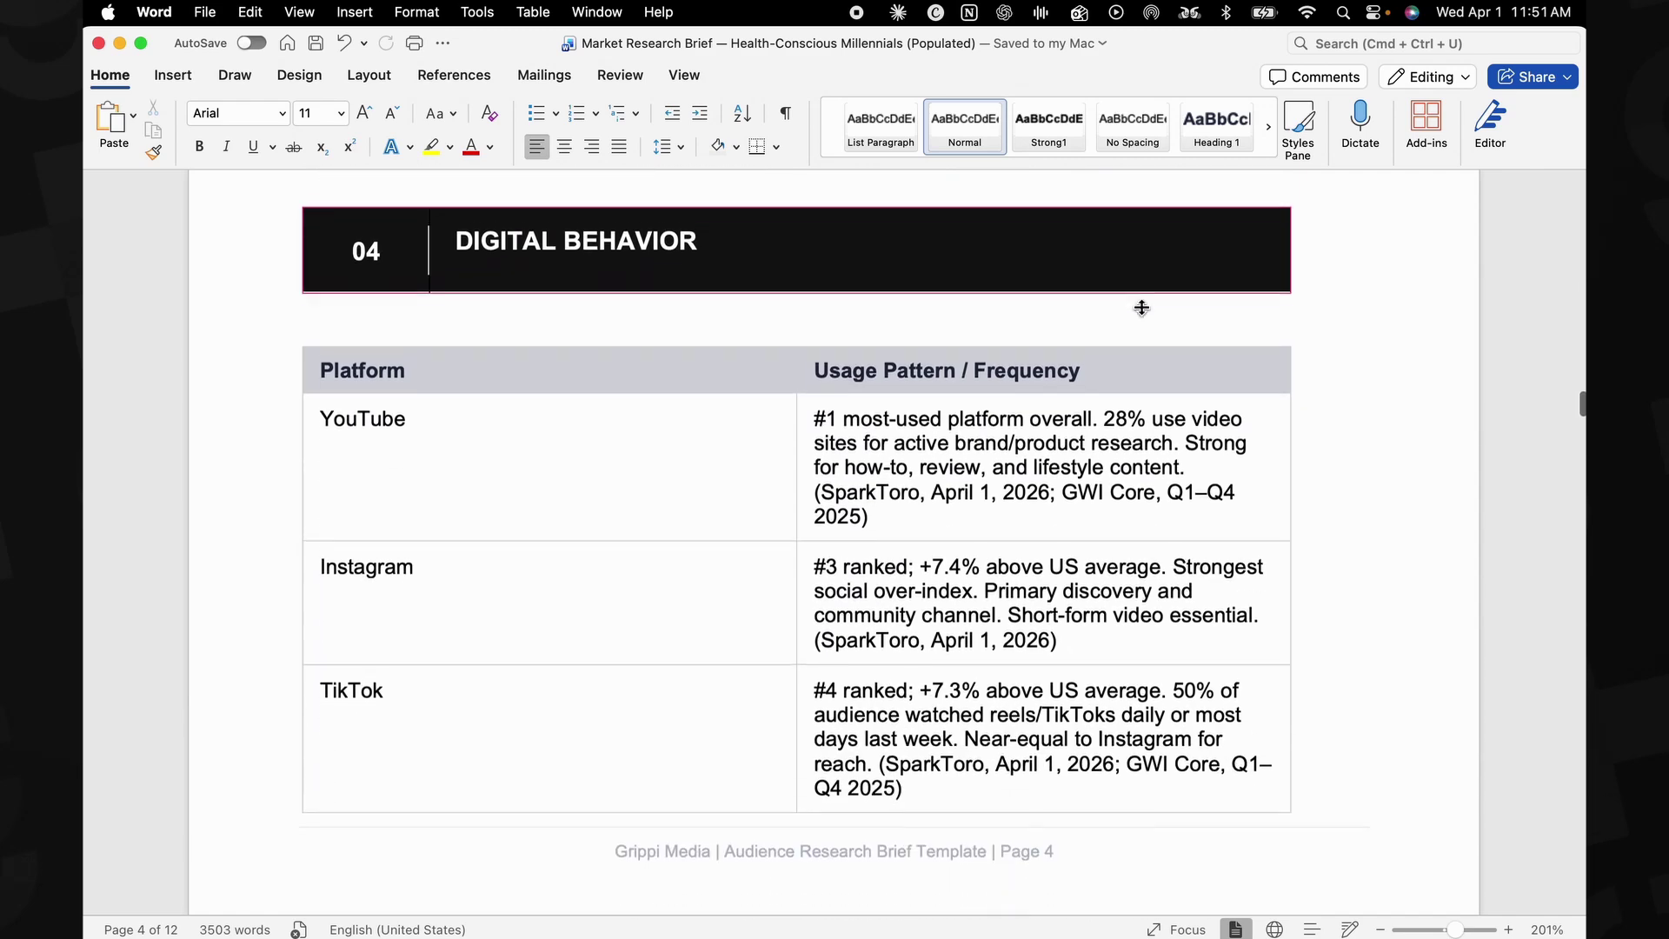
scroll(1141, 307, "down", 10)
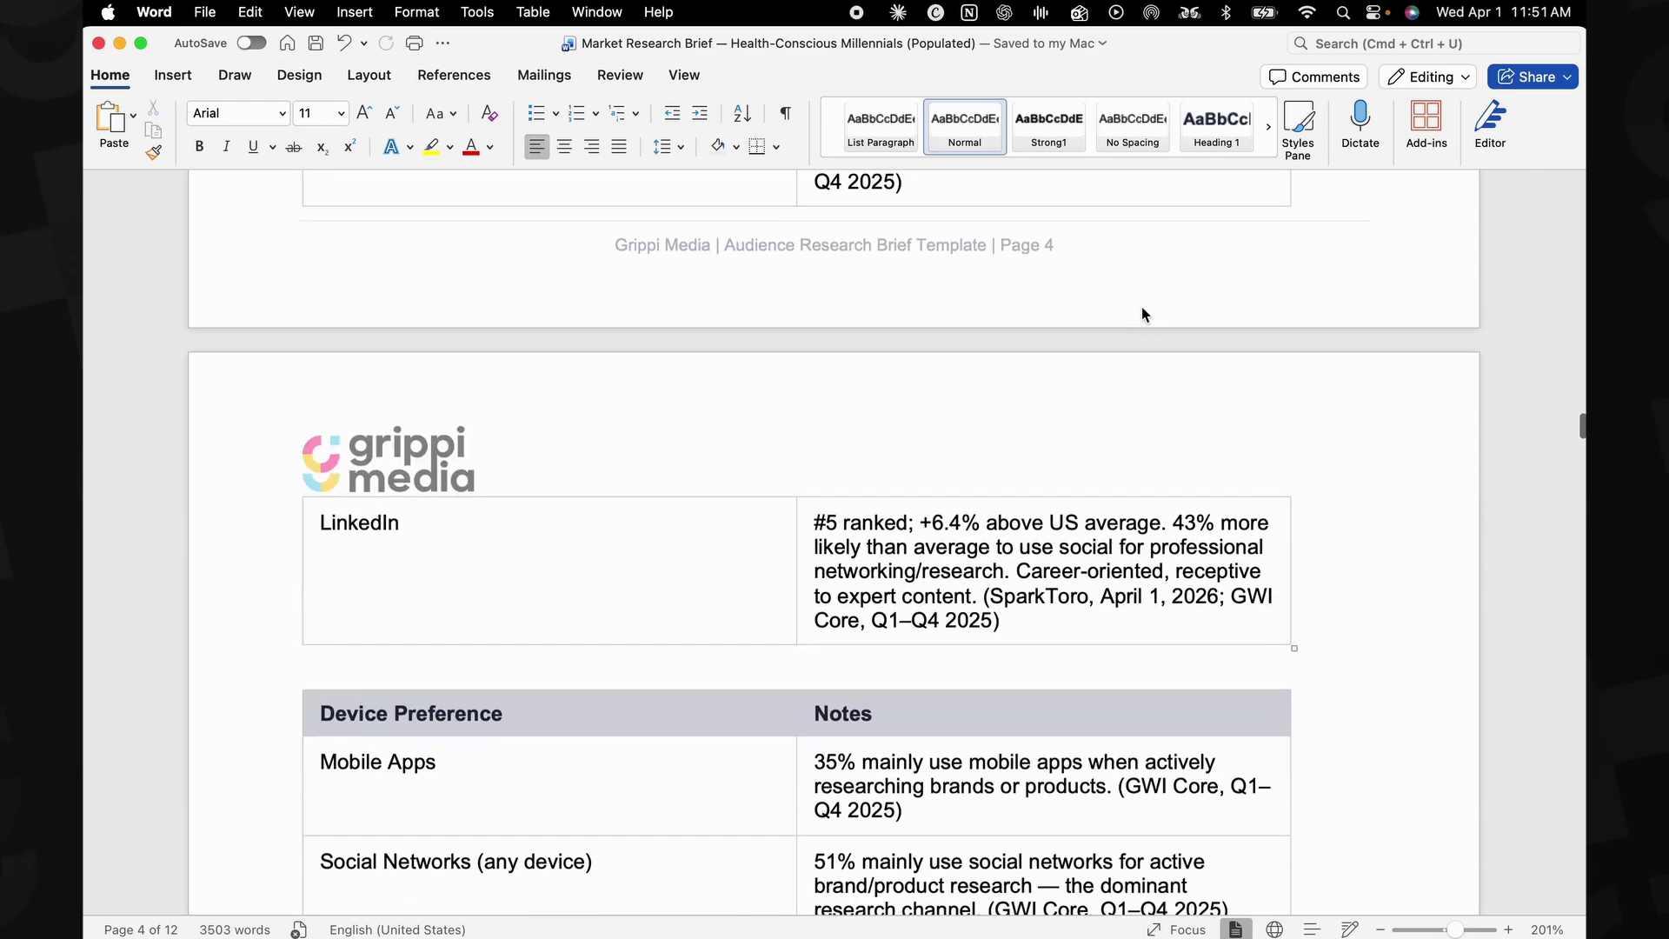
scroll(1141, 307, "down", 10)
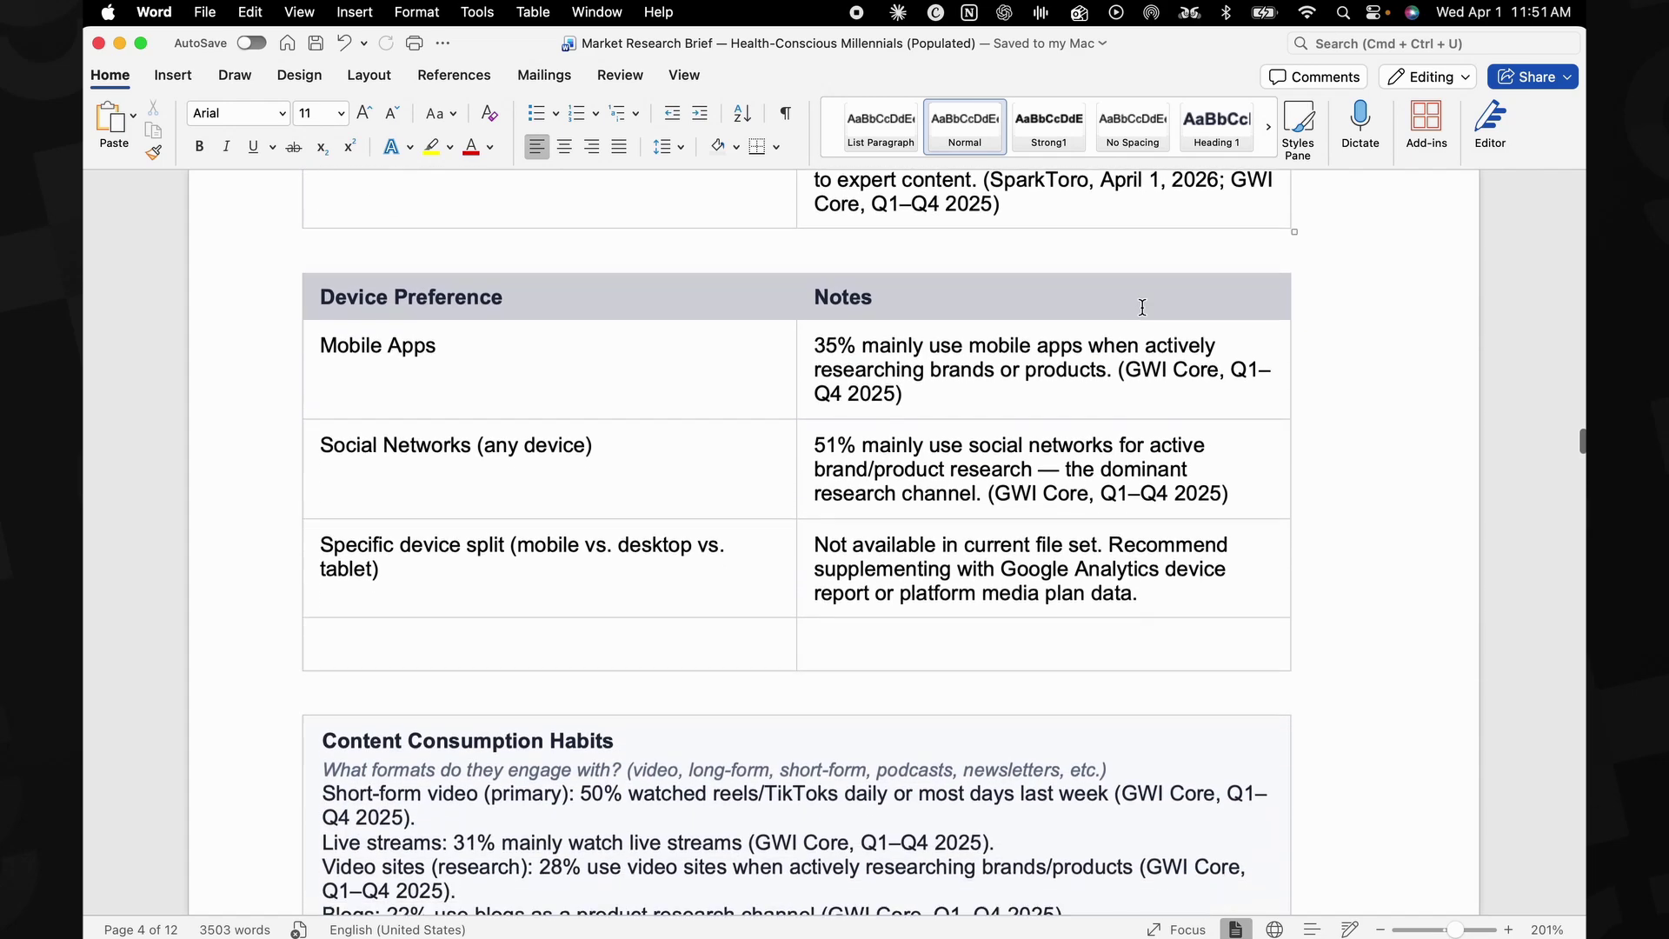
scroll(1141, 307, "down", 8)
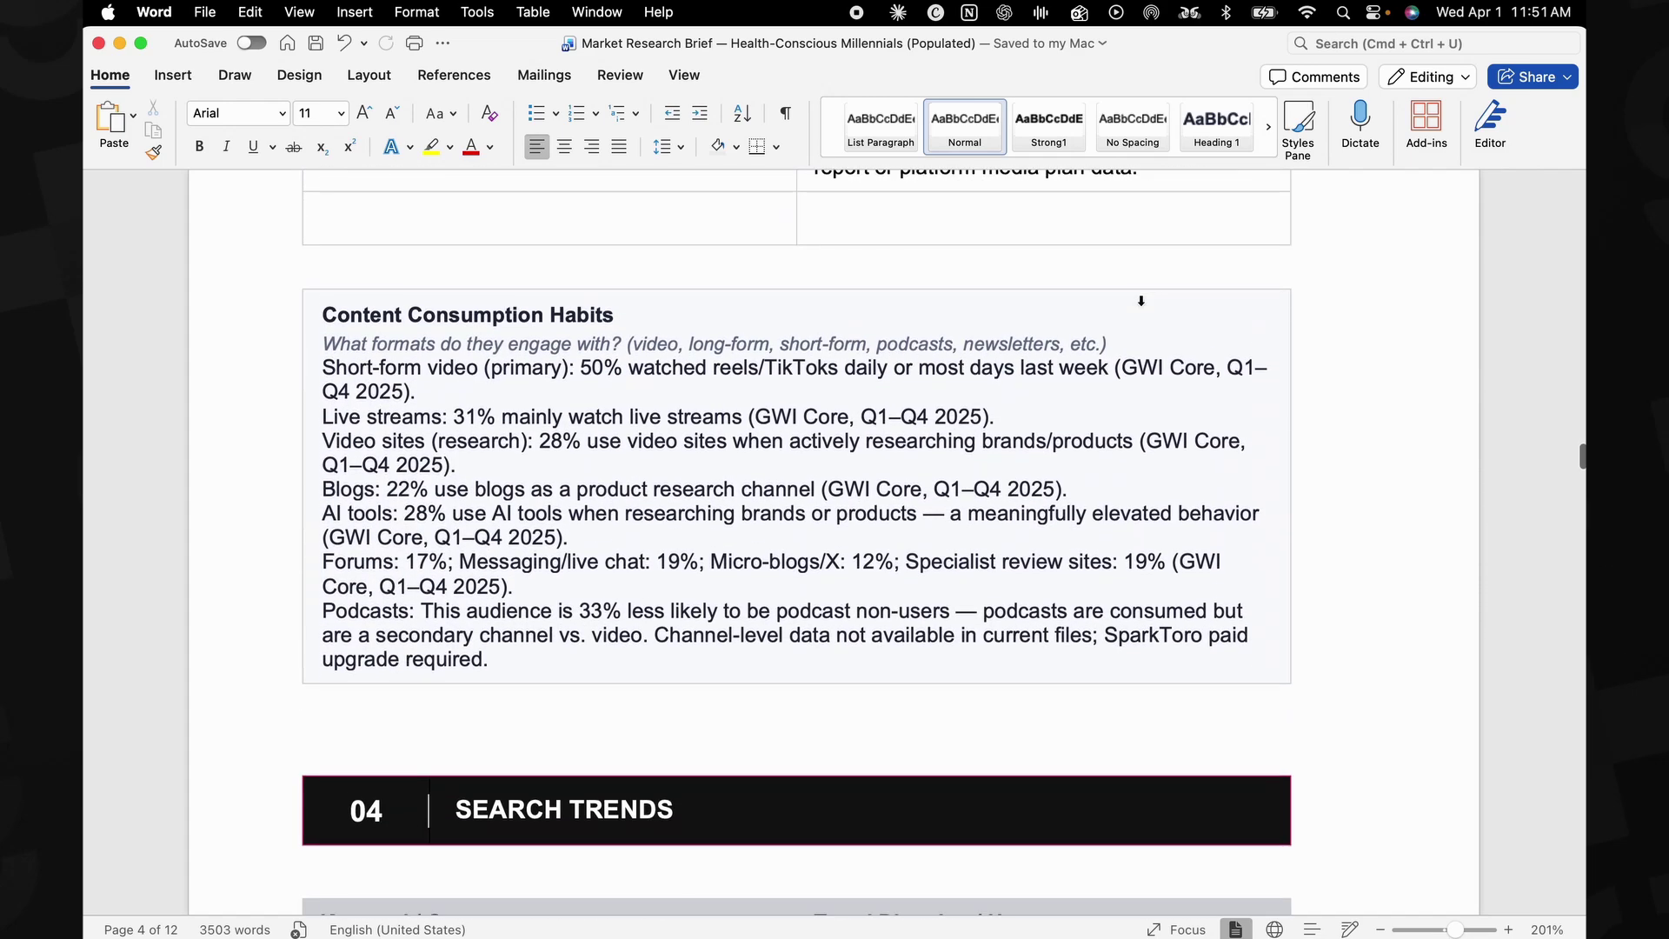
scroll(1141, 308, "down", 5)
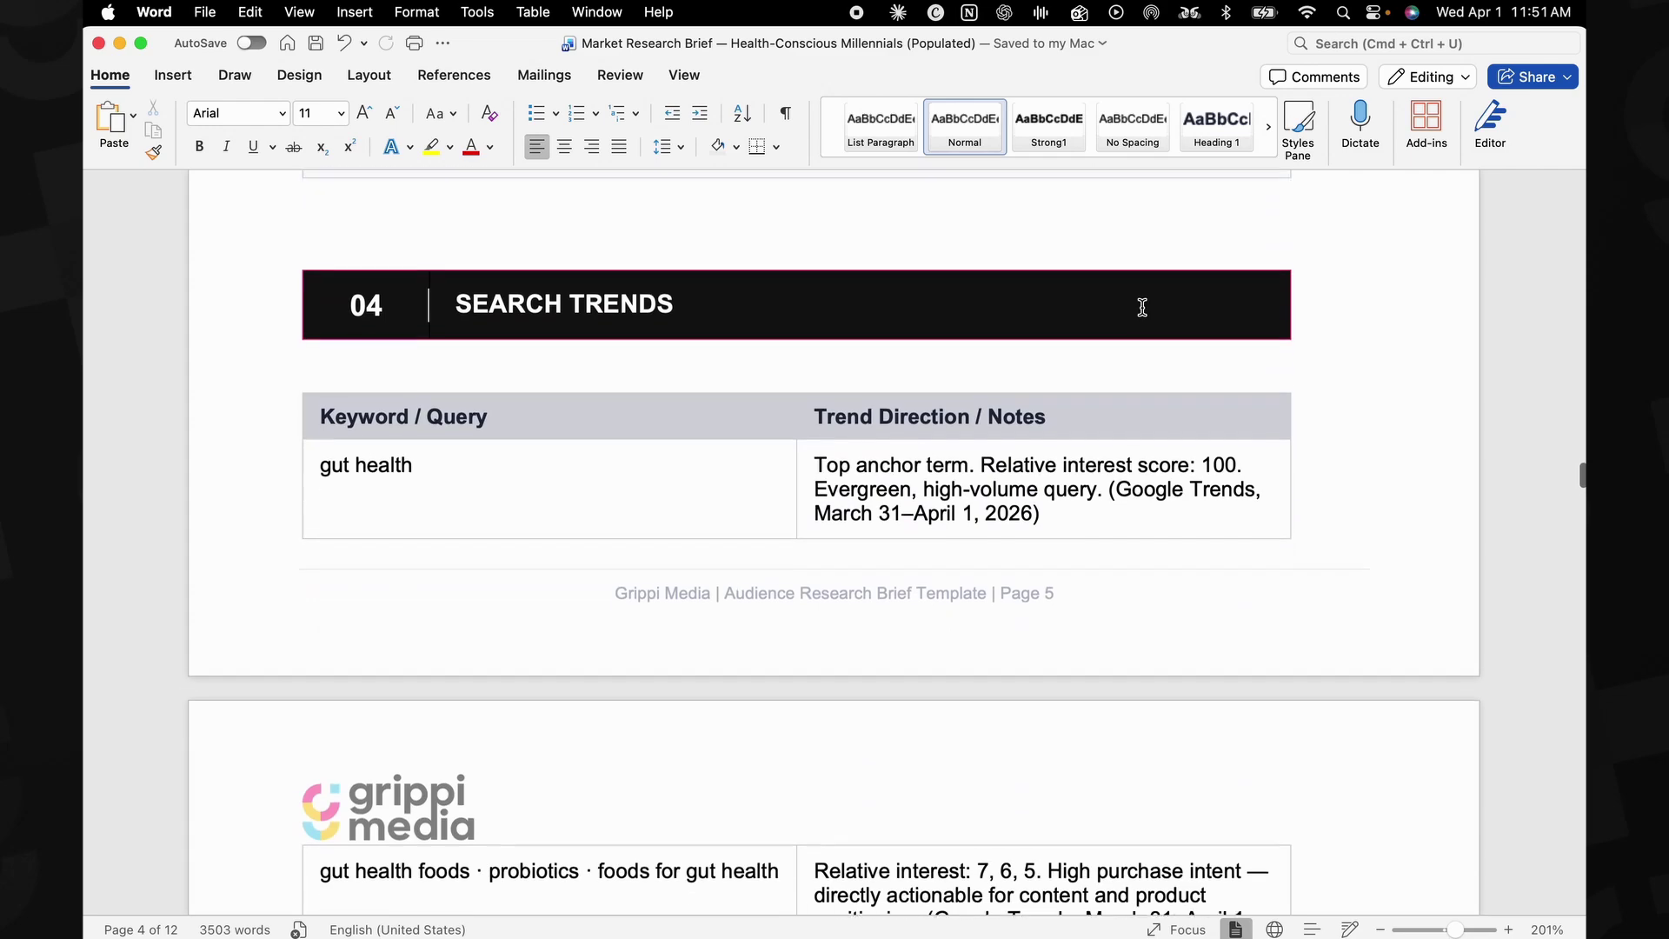
scroll(1141, 307, "down", 3)
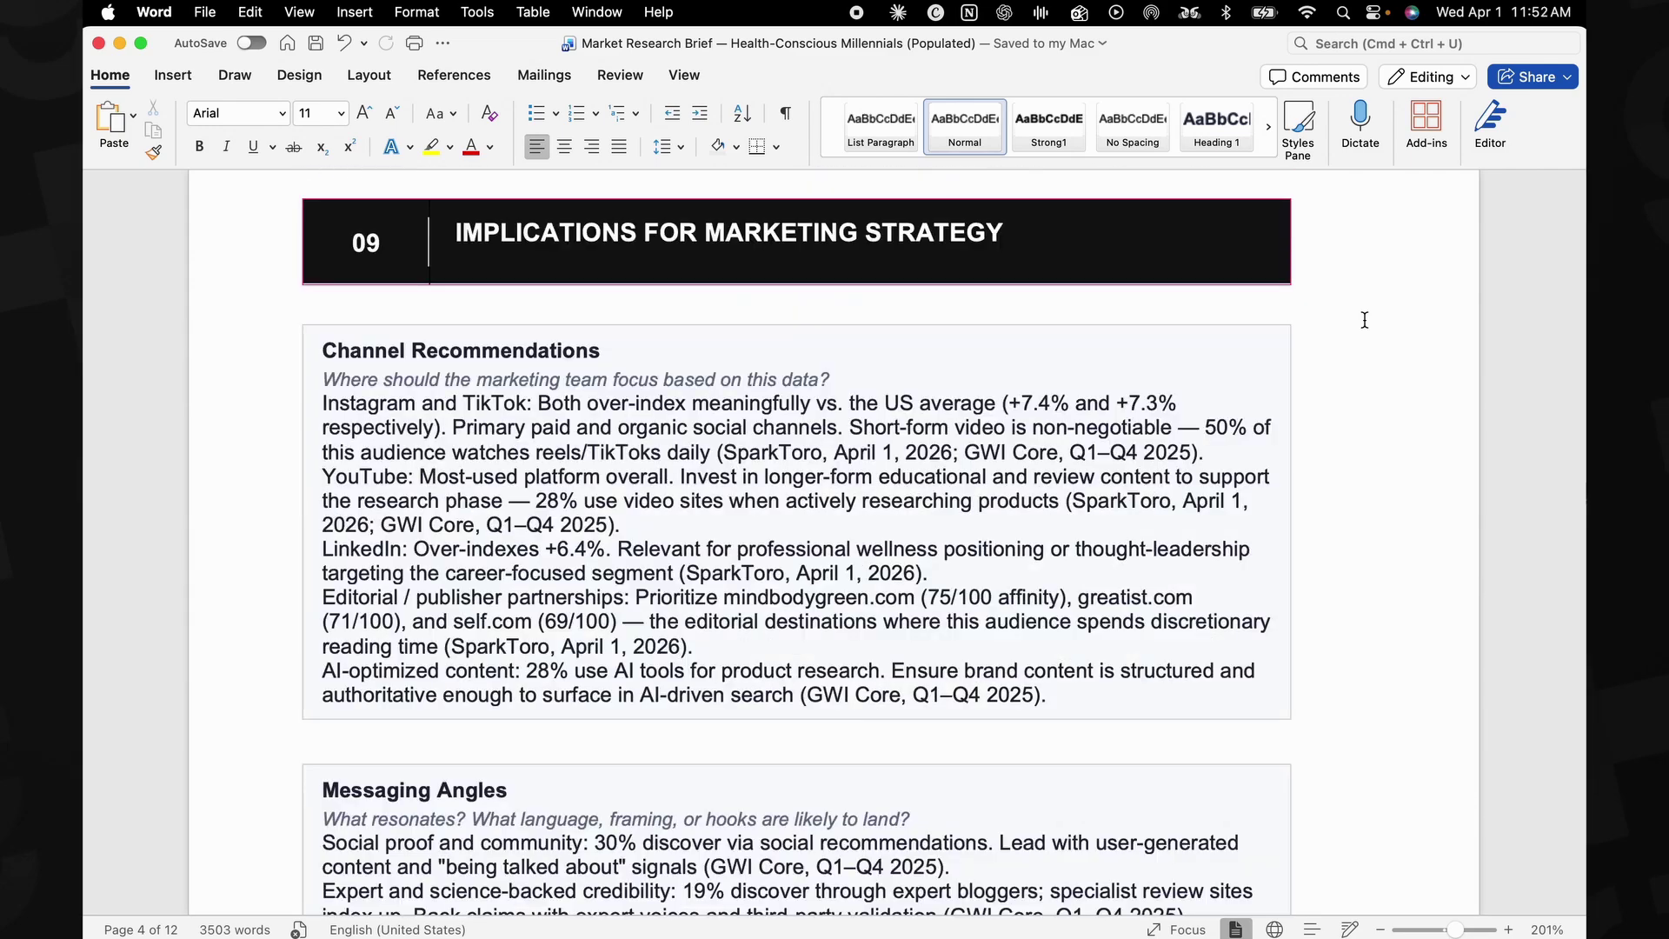
Read the Implications for Marketing Strategy section: channel recommendations, messaging angles, content strategy notes and audience risks
scroll(1364, 320, "down", 5)
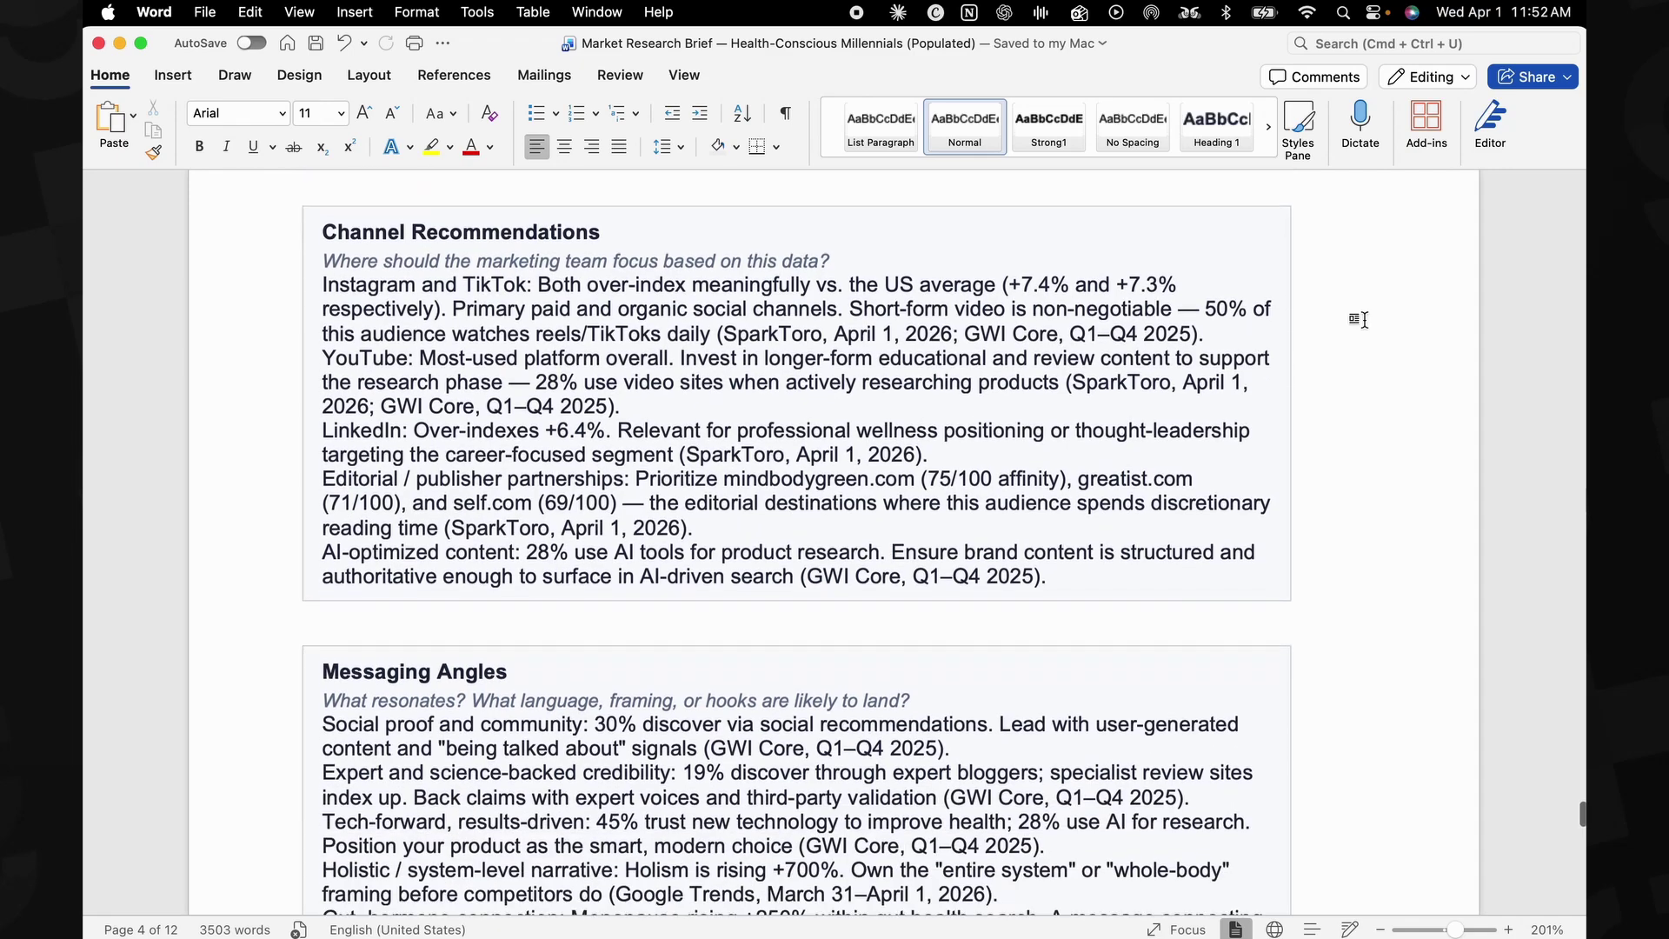
scroll(1360, 319, "down", 5)
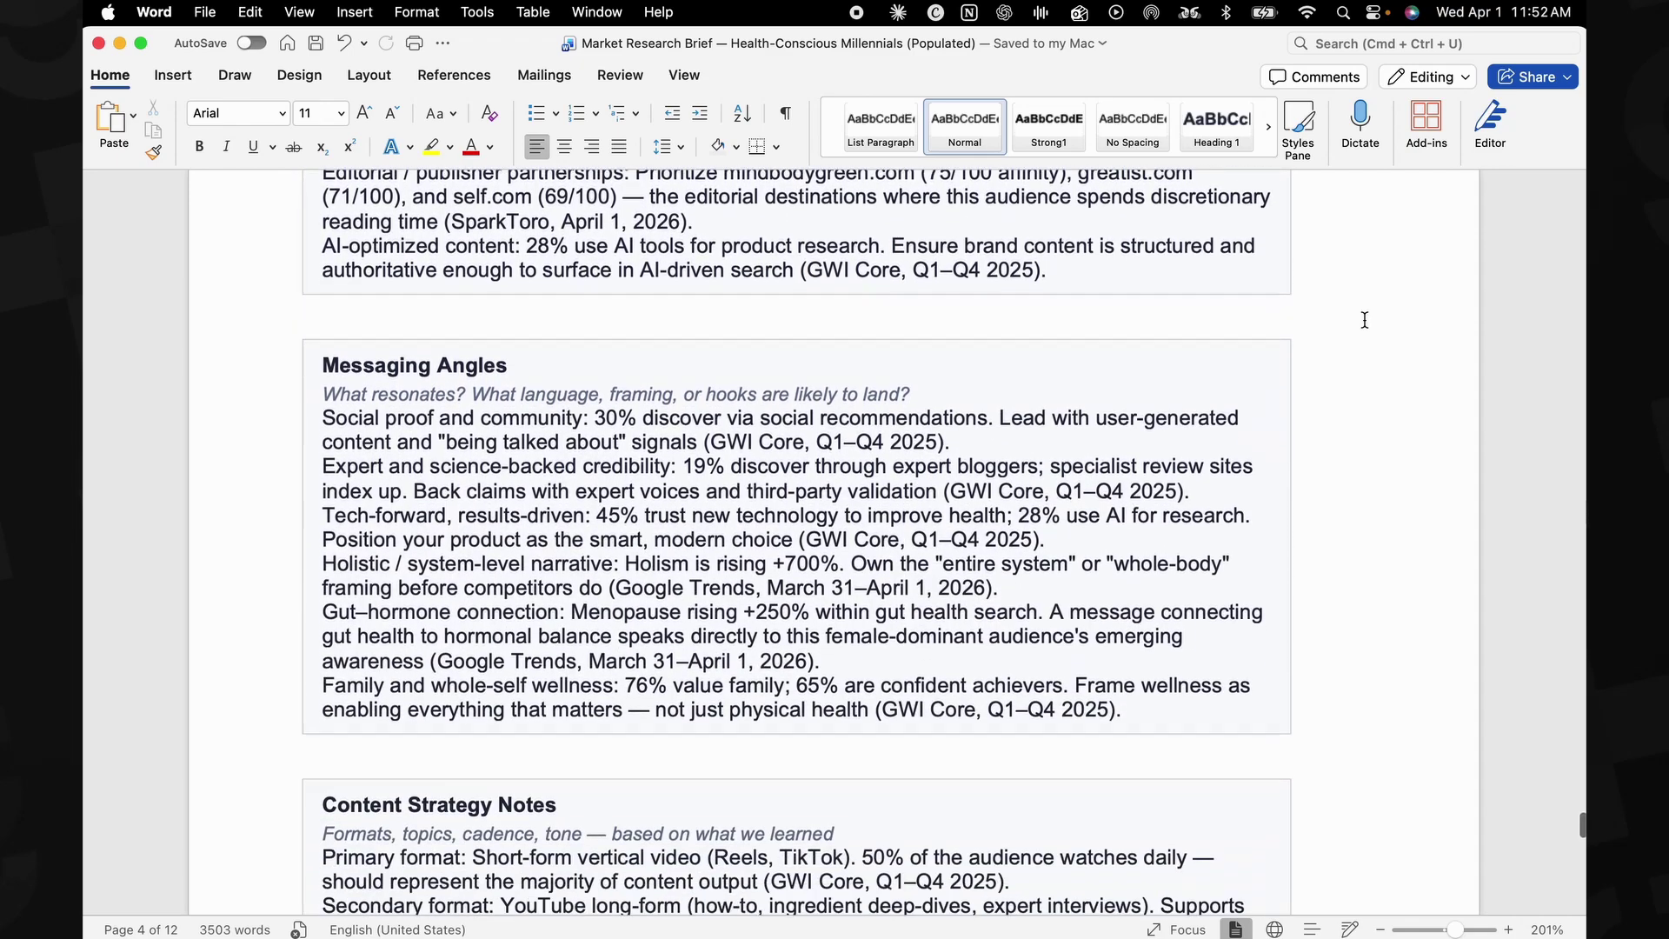
scroll(1360, 319, "down", 1)
scroll(1360, 319, "down", 7)
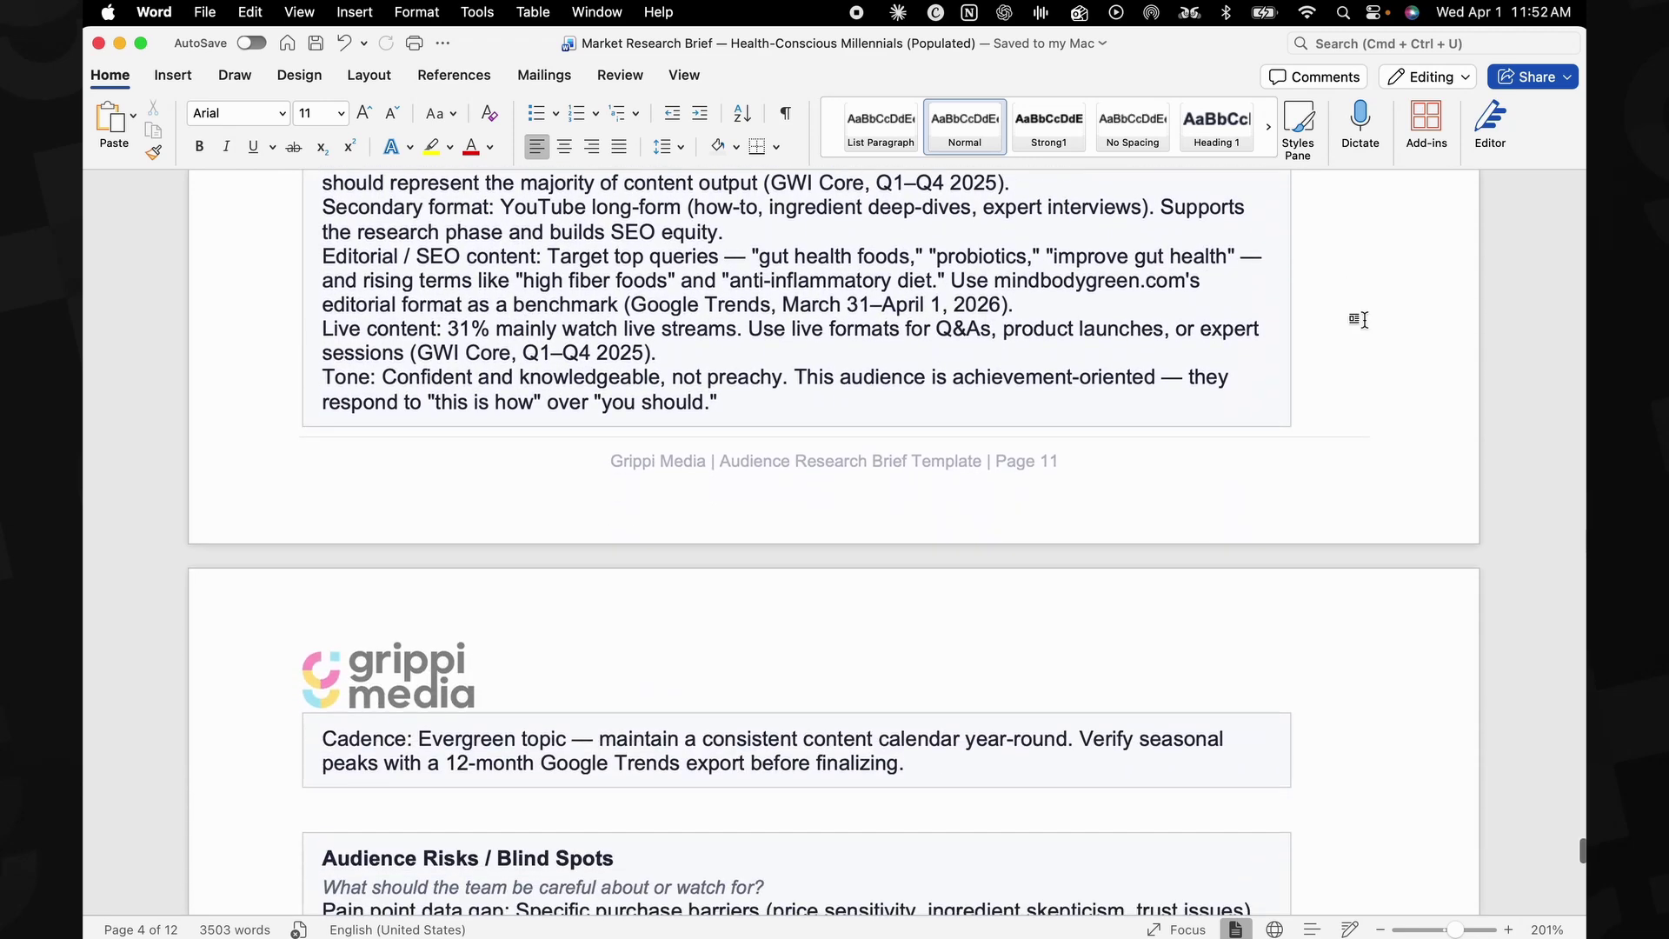
scroll(1360, 319, "down", 7)
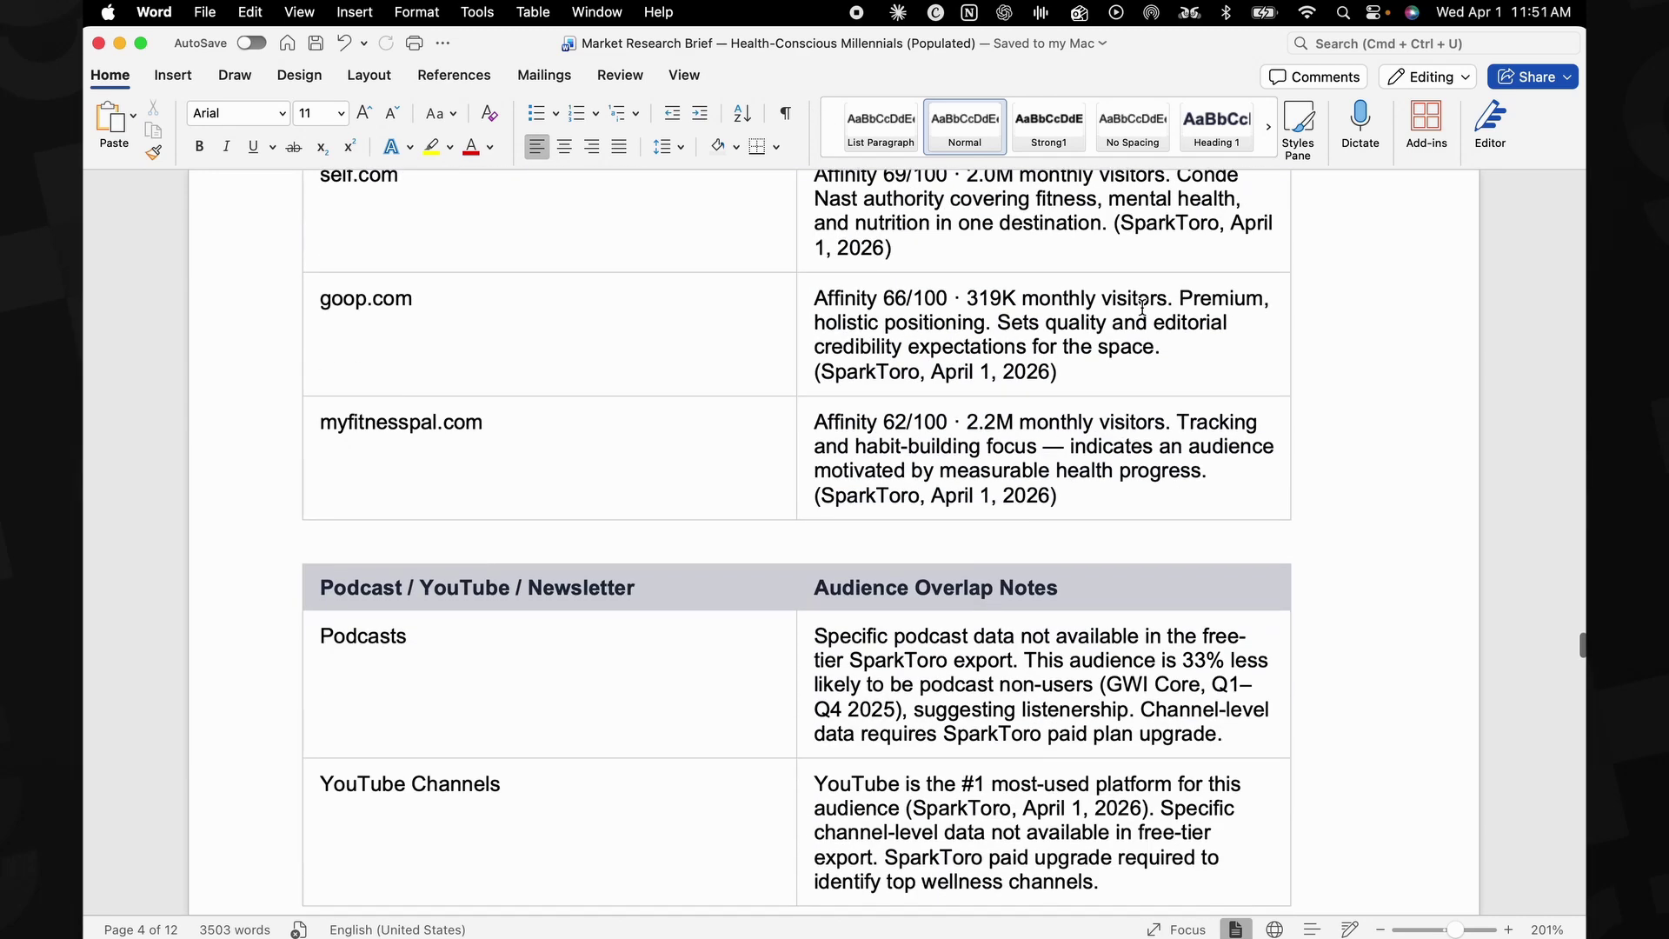
Review the website, podcast, YouTube and newsletter affinities, Brand & Category Perception with its white space, and Key Stats & Datapoints
scroll(1141, 306, "down", 6)
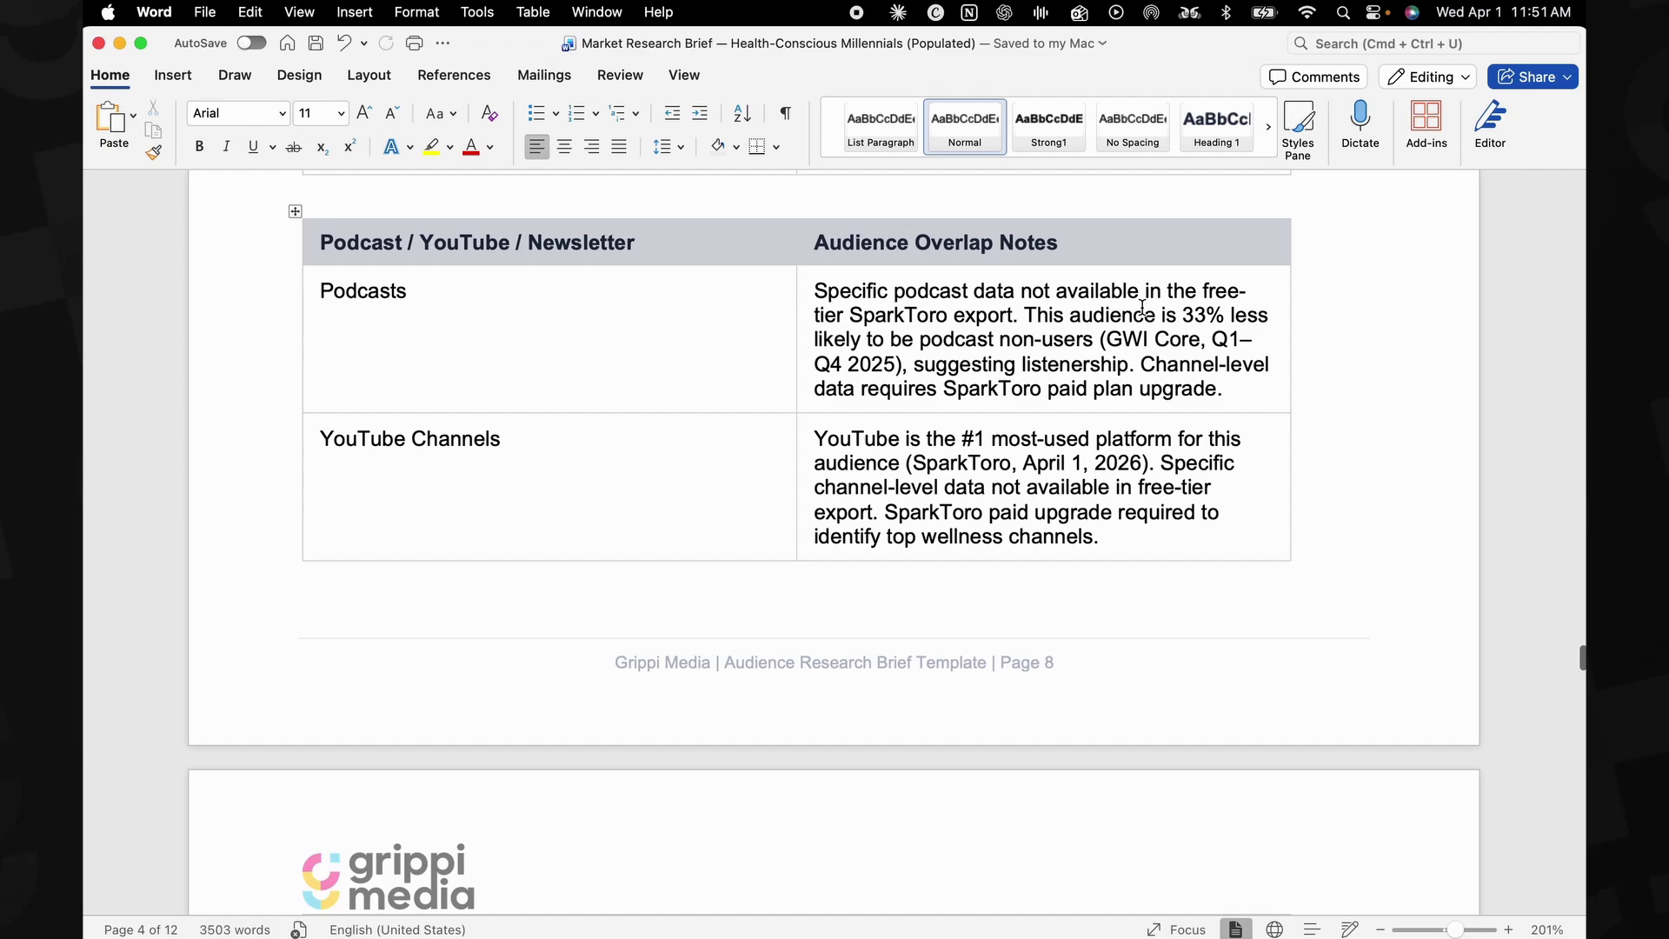
scroll(1141, 306, "down", 15)
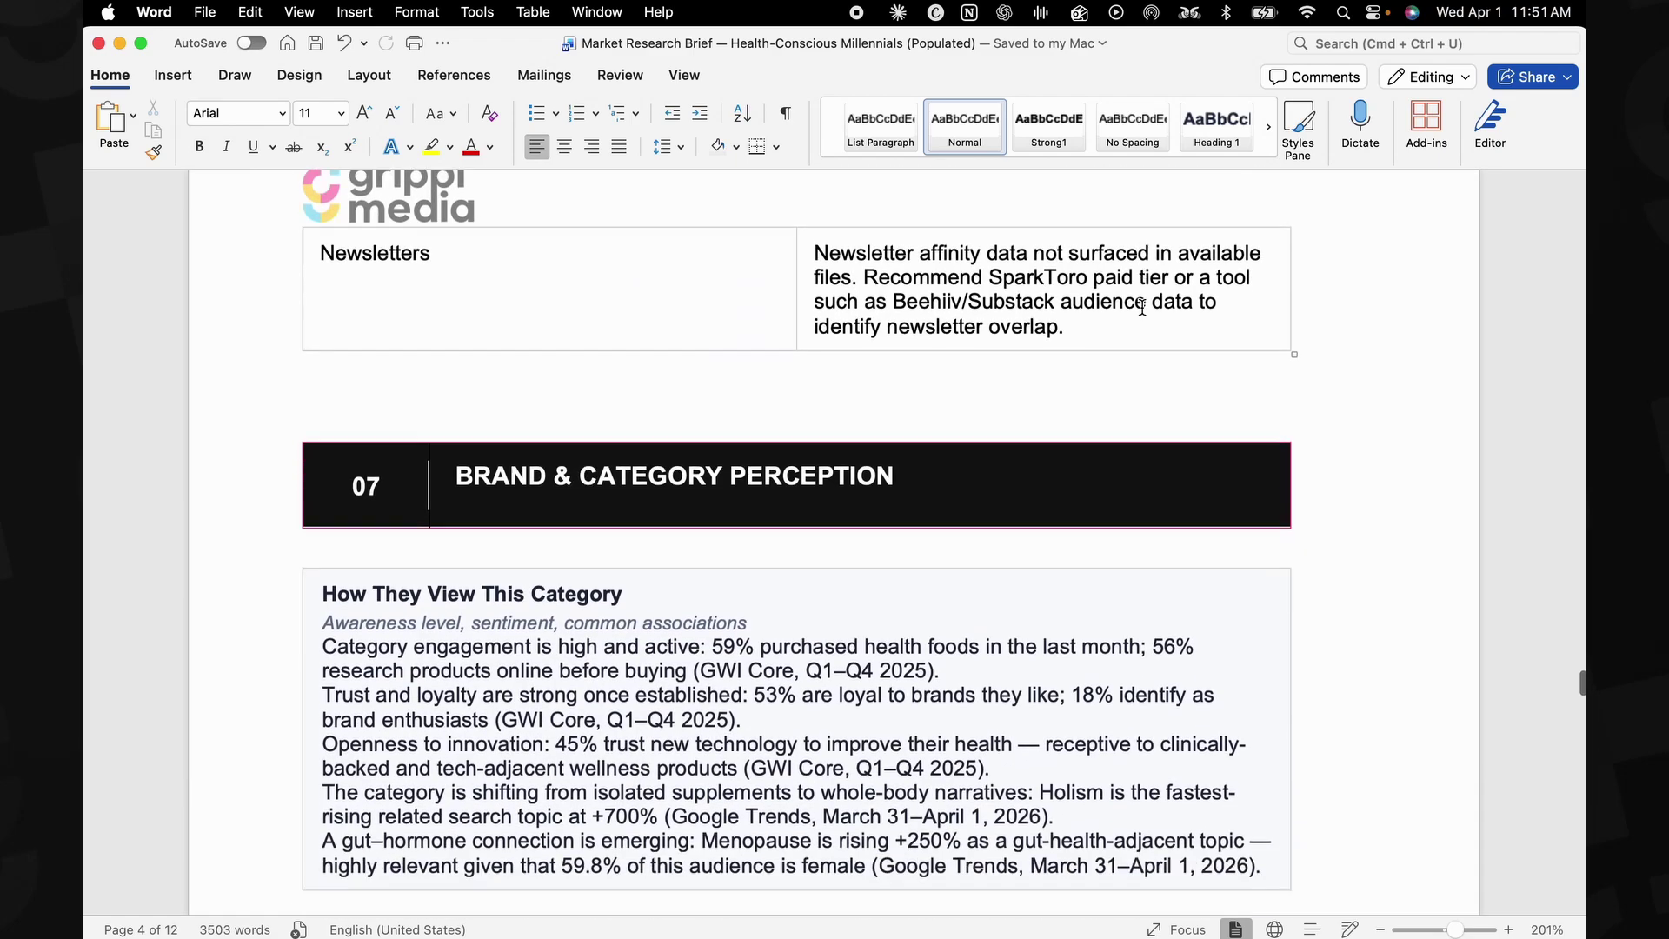
scroll(1141, 306, "down", 12)
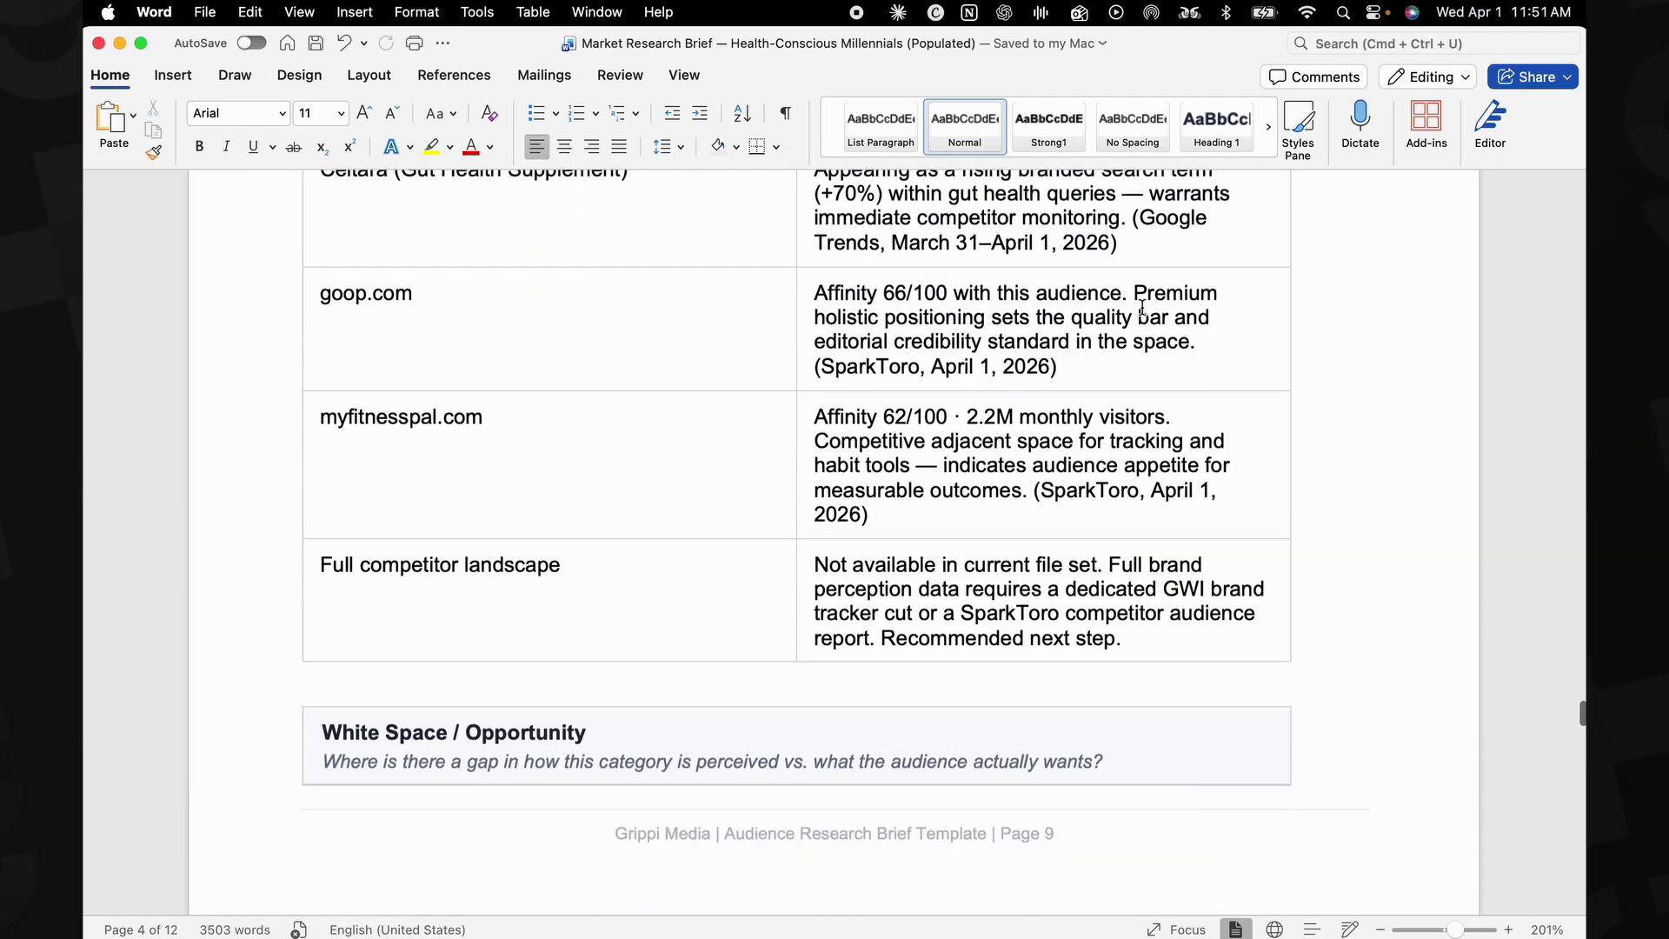
scroll(1141, 306, "down", 13)
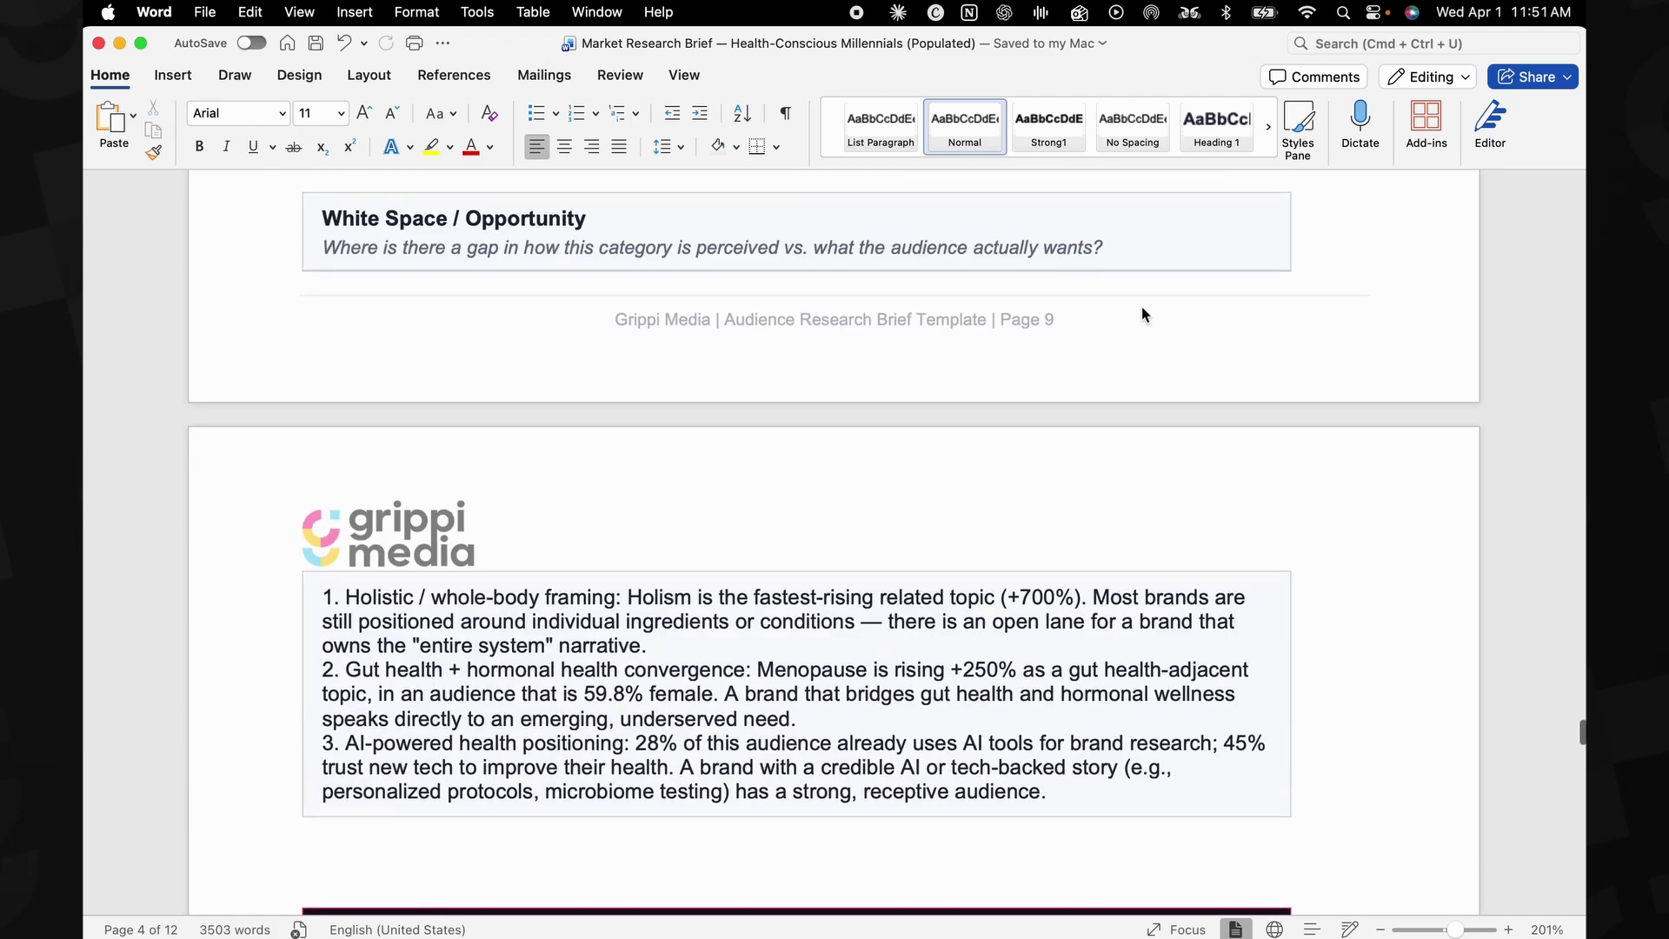
scroll(1141, 306, "down", 5)
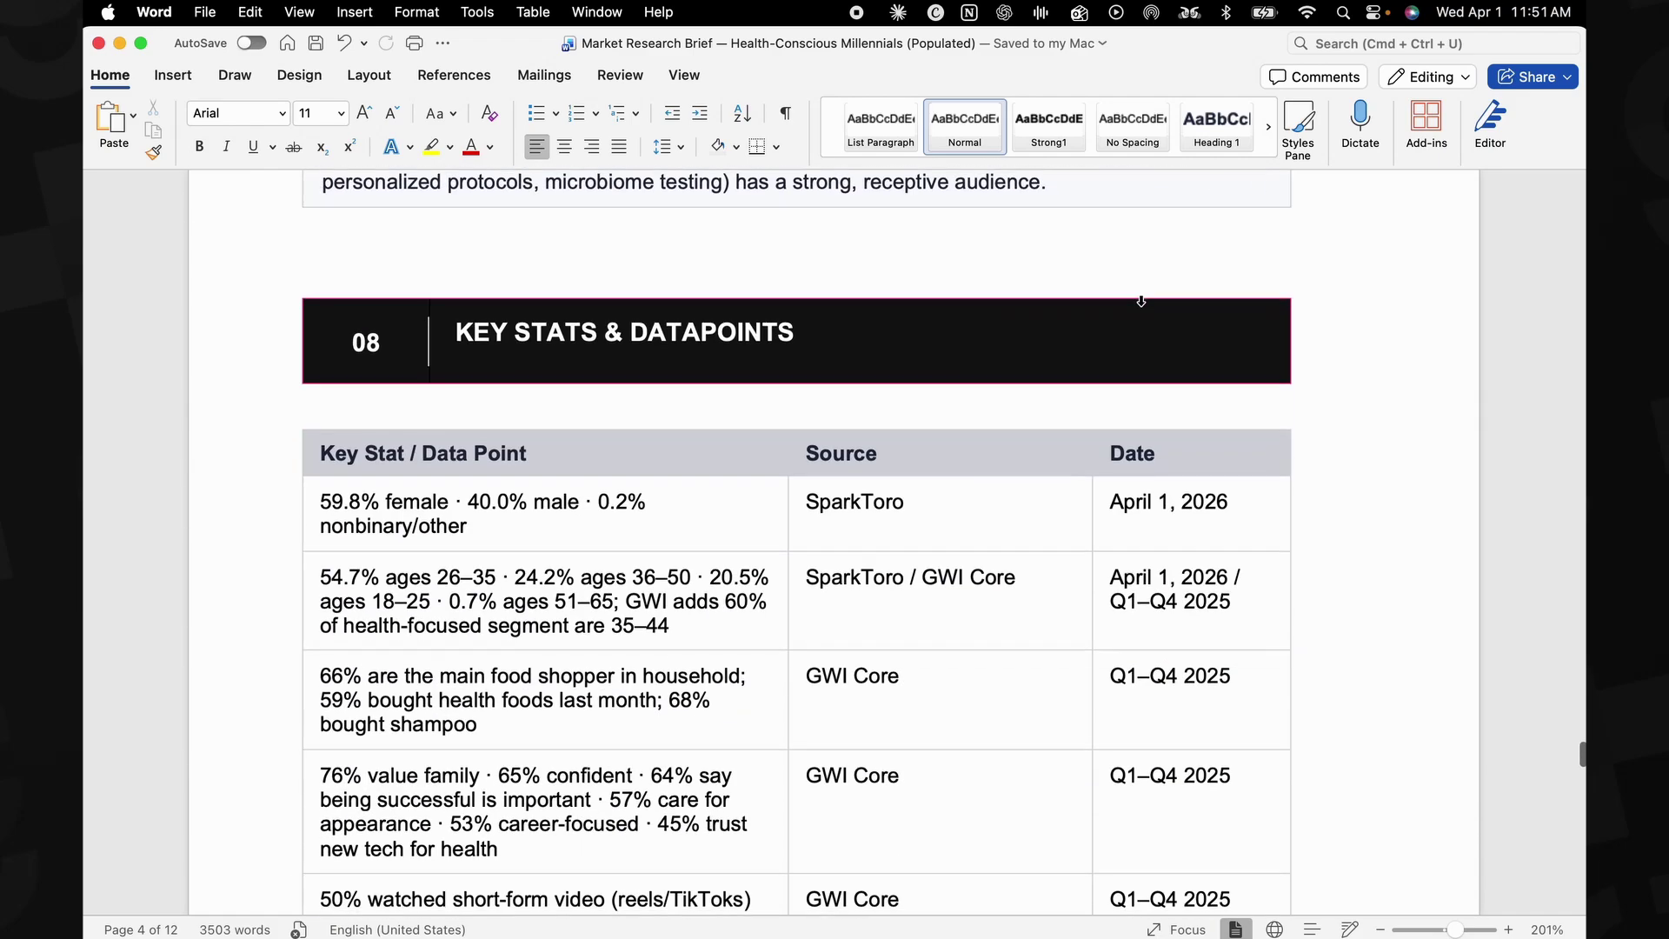
Return to the start of the brief and recheck the tool instructions table and the Audience Overview demographics
scroll(1141, 306, "up", 8)
scroll(1141, 306, "up", 4)
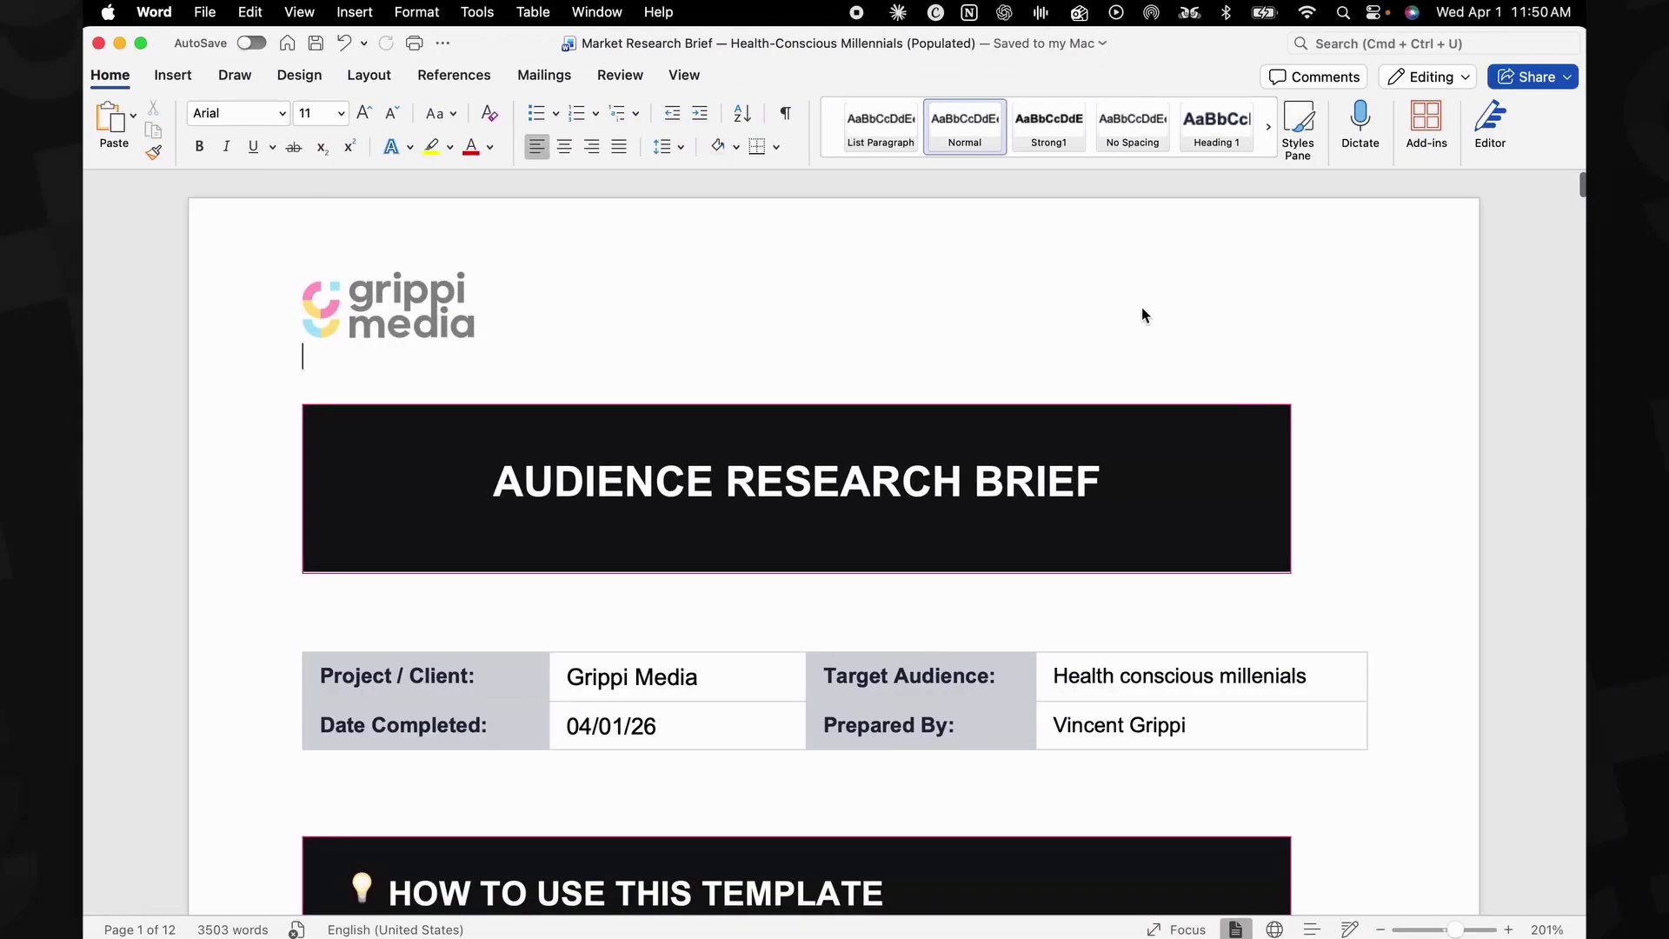
scroll(1141, 304, "down", 2)
scroll(1140, 301, "down", 15)
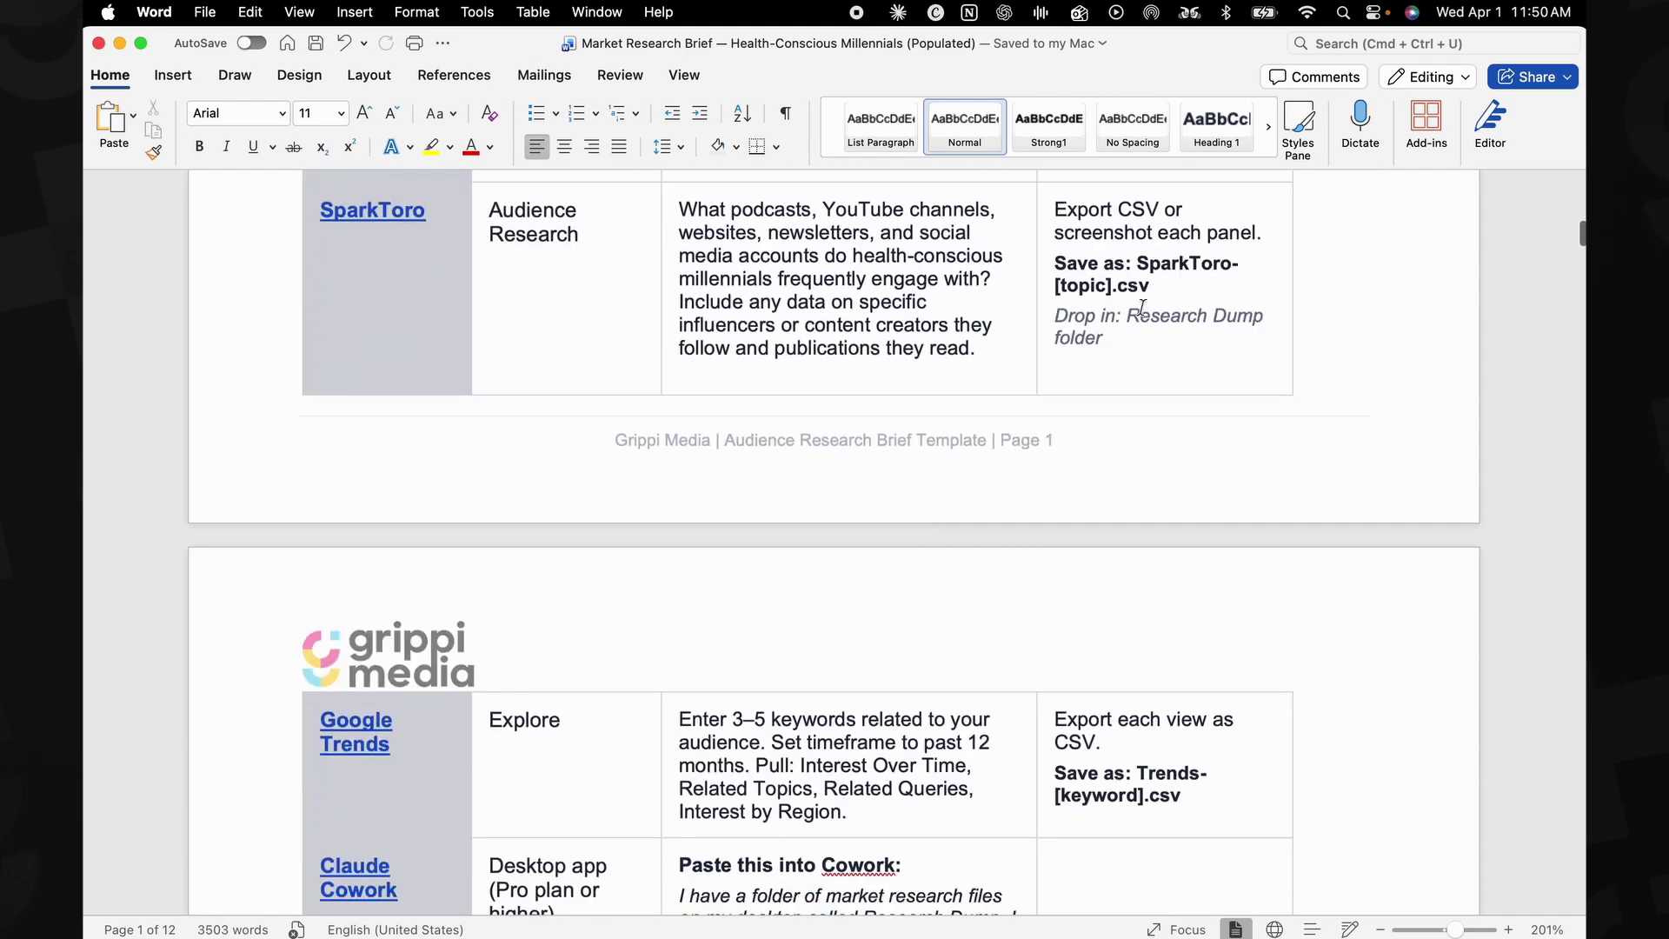
scroll(1144, 314, "down", 10)
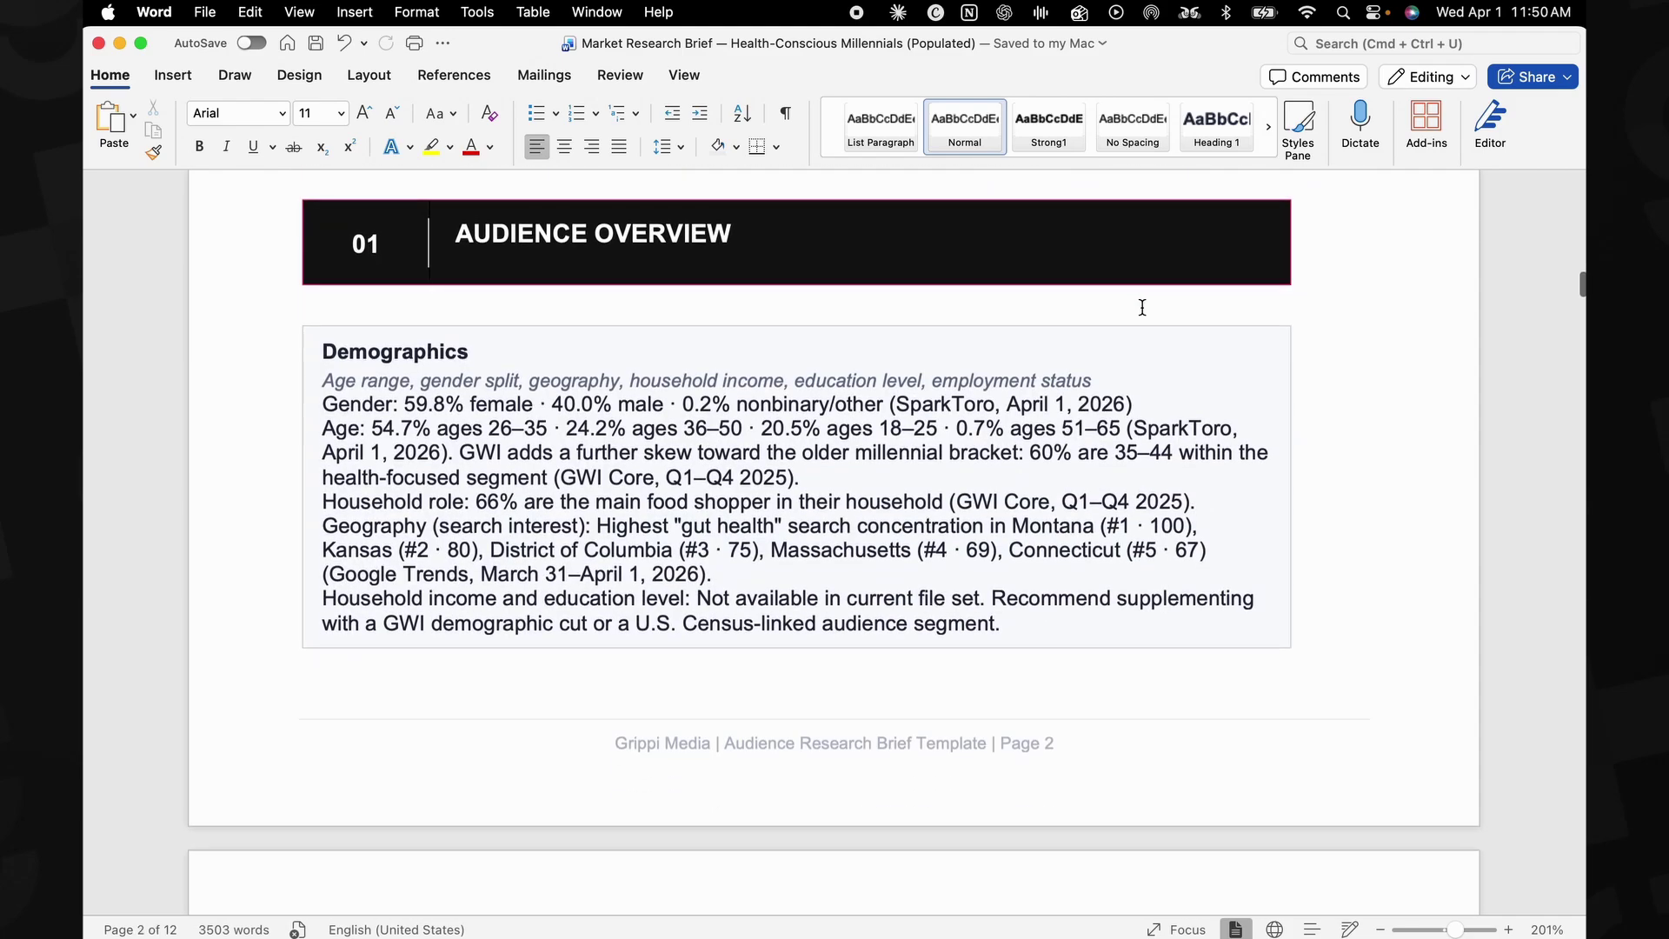